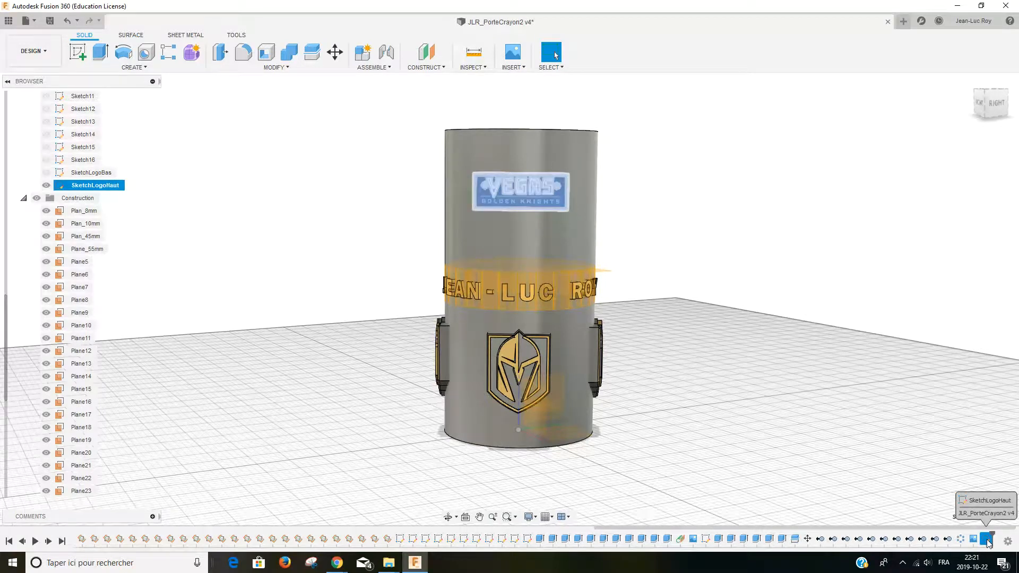
Open the SketchLogoHaut sketch for editing, with the Vegas Golden Knights logo in view
right_click(988, 540)
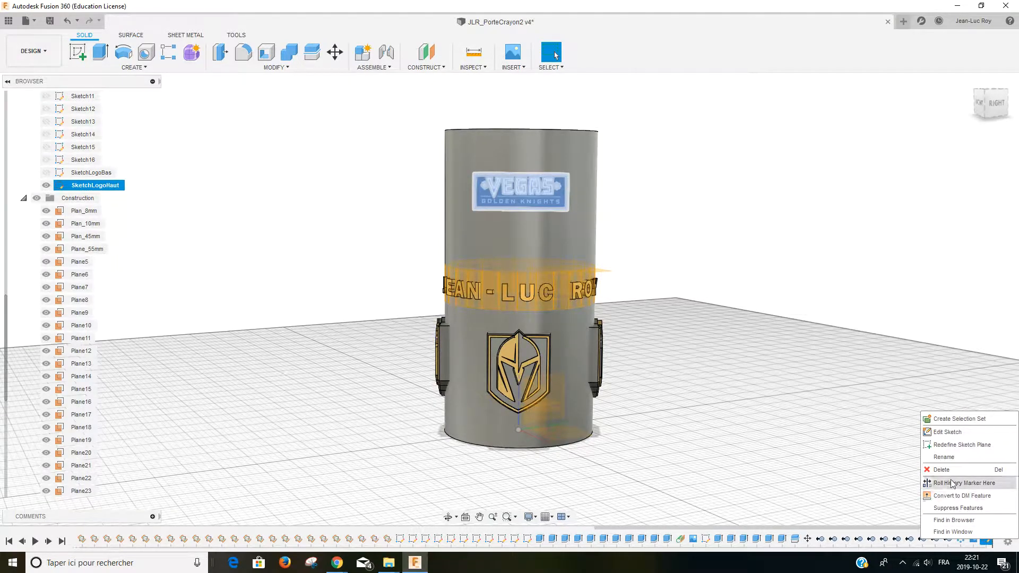
left_click(943, 433)
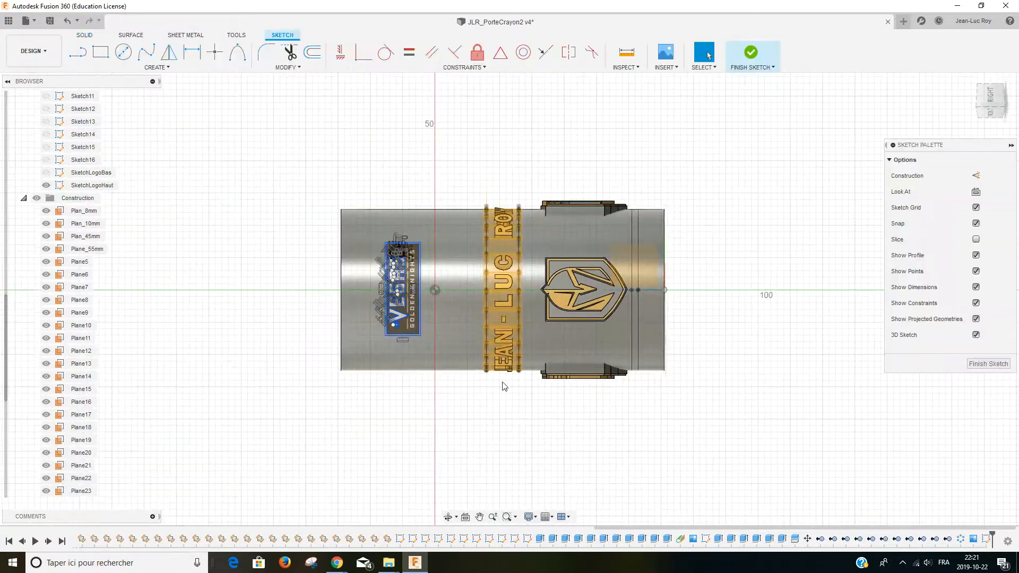
scroll(430, 314, "up", 10)
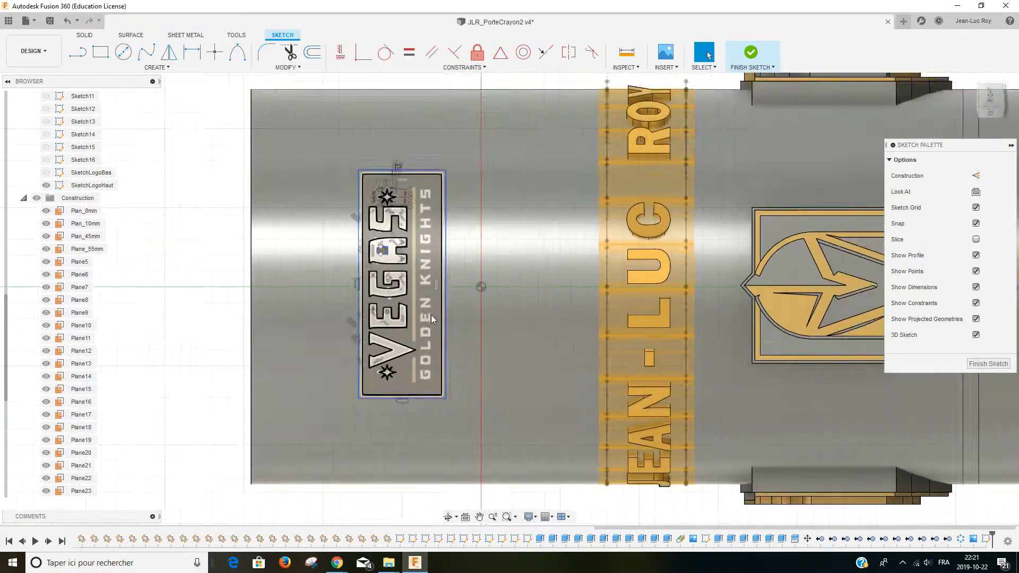
scroll(431, 315, "down", 3)
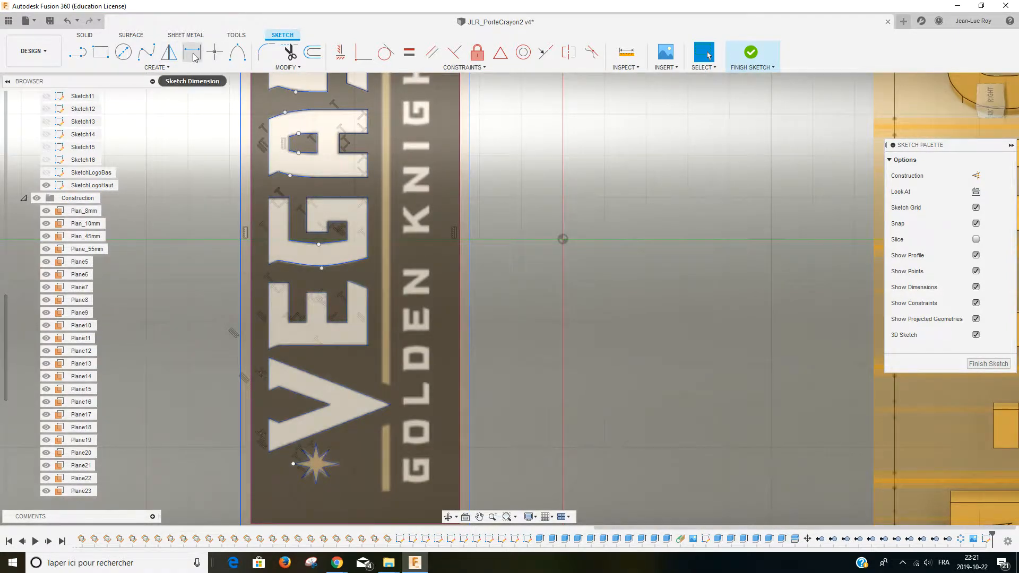
Sketch a narrow rectangle about 24.84 mm by 0.45 mm over the gold bar between VEGAS and GOLDEN KNIGHTS, spanning its gap
left_click(101, 53)
scroll(377, 183, "down", 3)
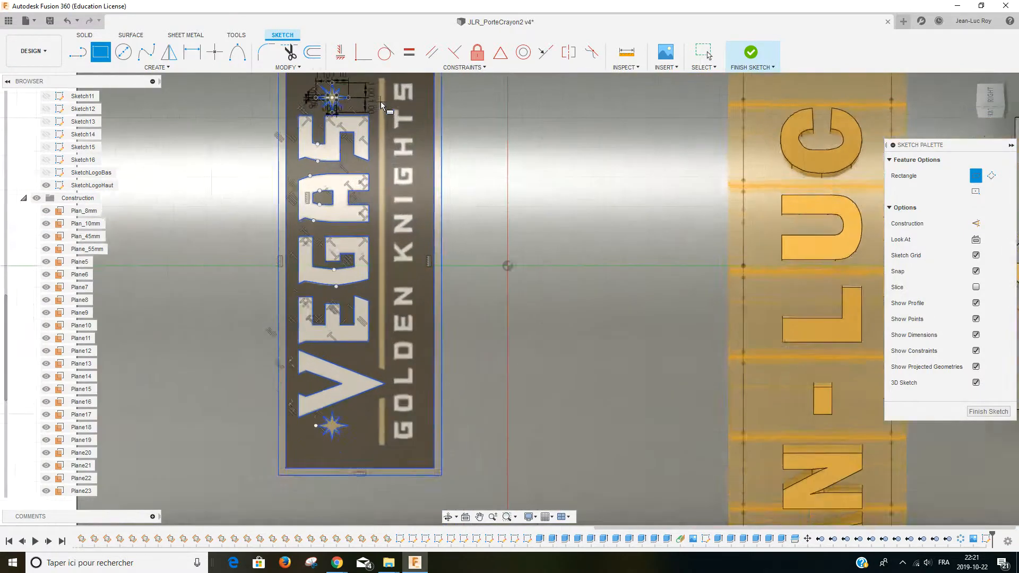
scroll(380, 101, "up", 1)
scroll(380, 76, "up", 6)
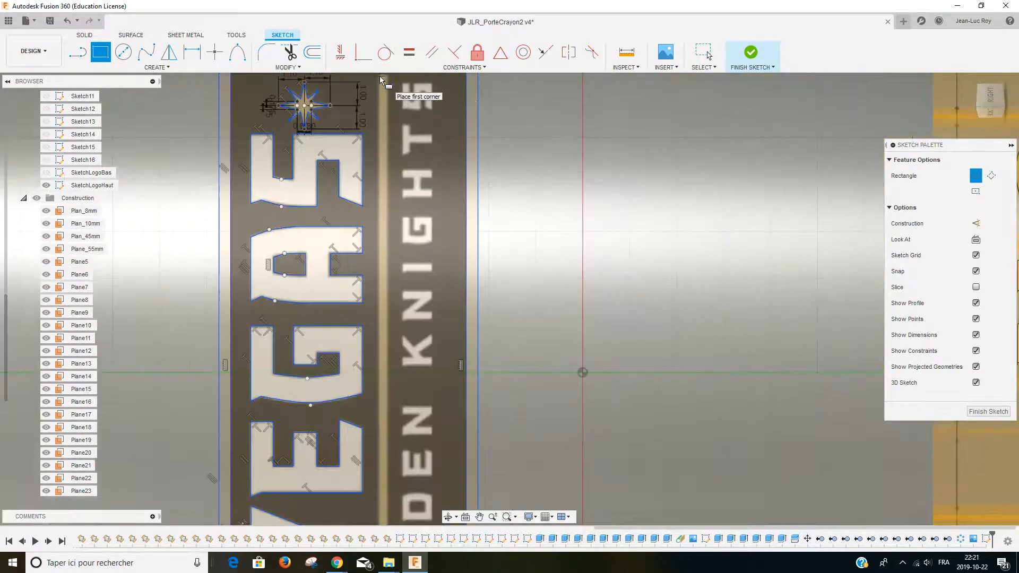
middle_click_drag(380, 78, 382, 135)
scroll(380, 132, "down", 1)
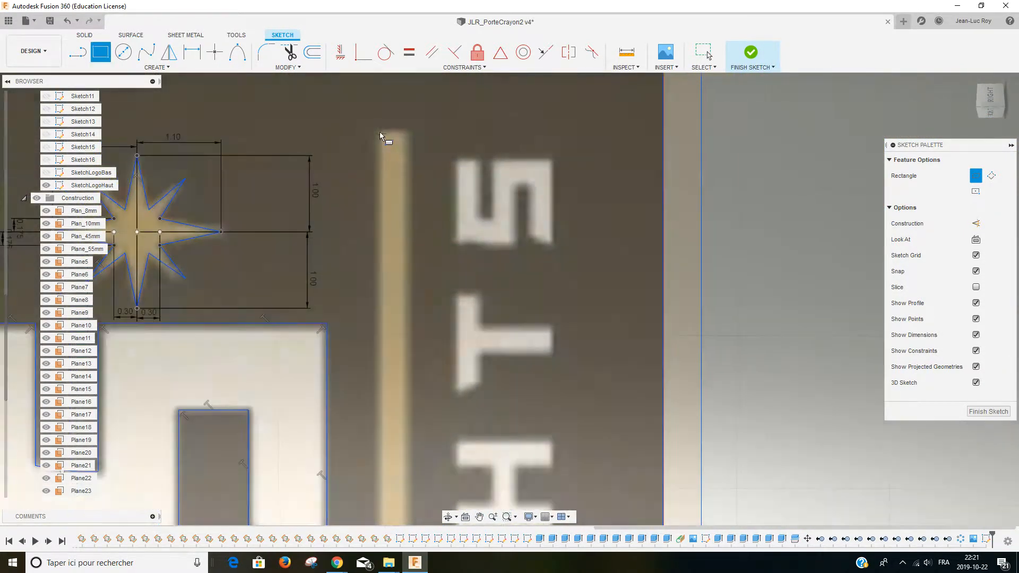
left_click(378, 131)
scroll(402, 498, "down", 3)
scroll(401, 498, "down", 3)
middle_click_drag(389, 186, 387, 95)
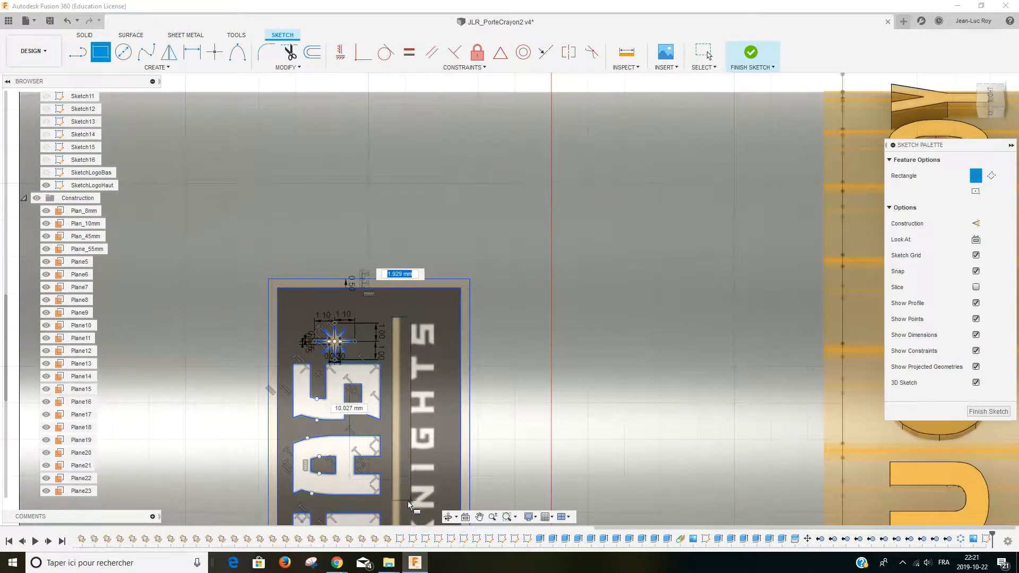
scroll(408, 501, "up", 1)
middle_click_drag(408, 501, 443, 102)
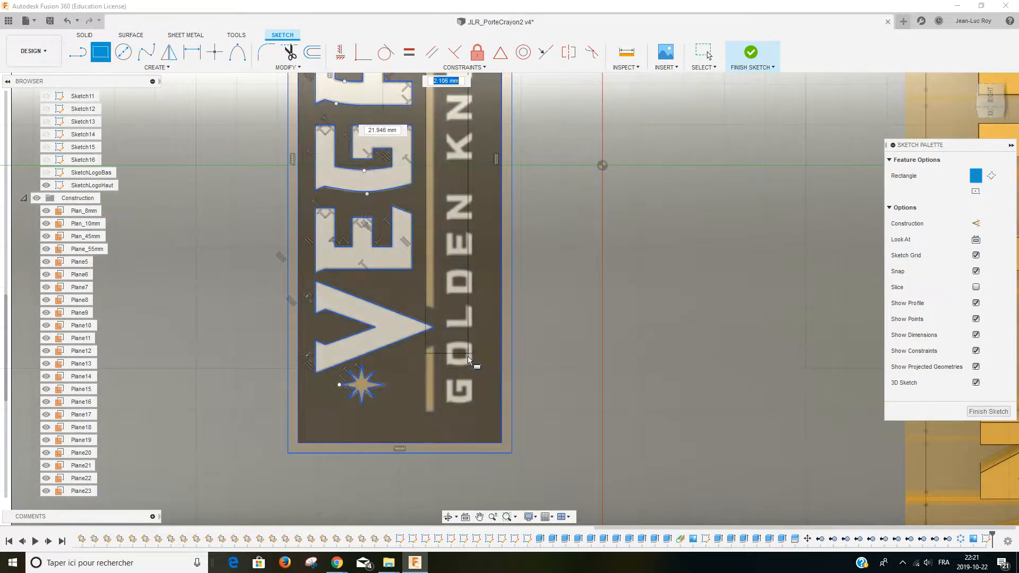
scroll(435, 408, "up", 2)
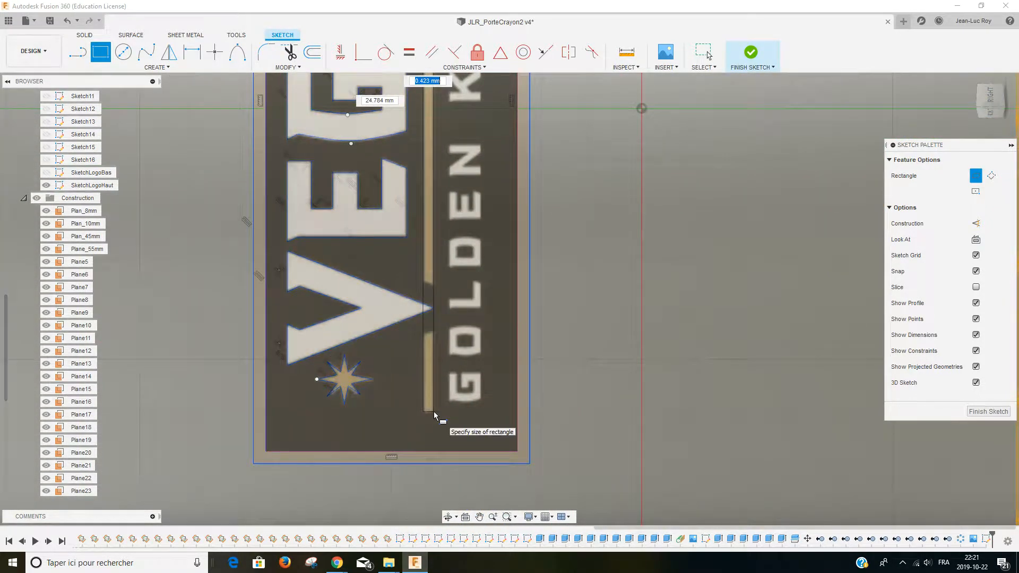
scroll(434, 412, "up", 1)
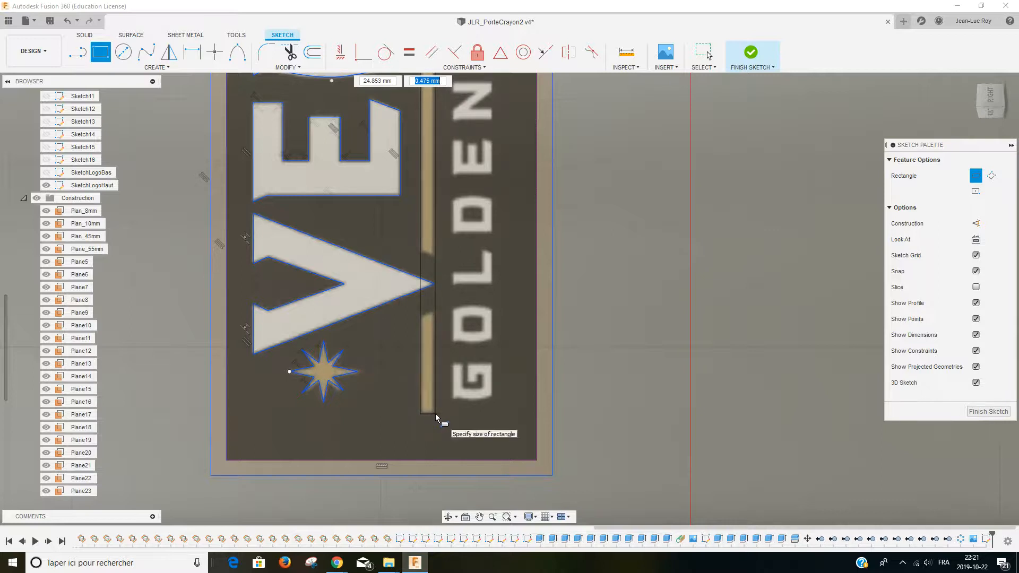
scroll(435, 413, "up", 2)
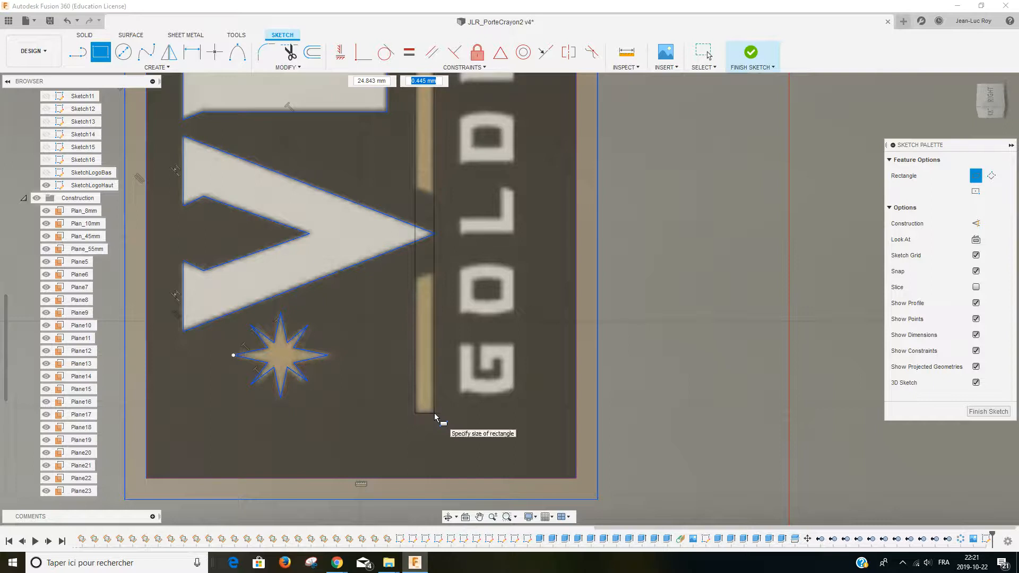
left_click(434, 413)
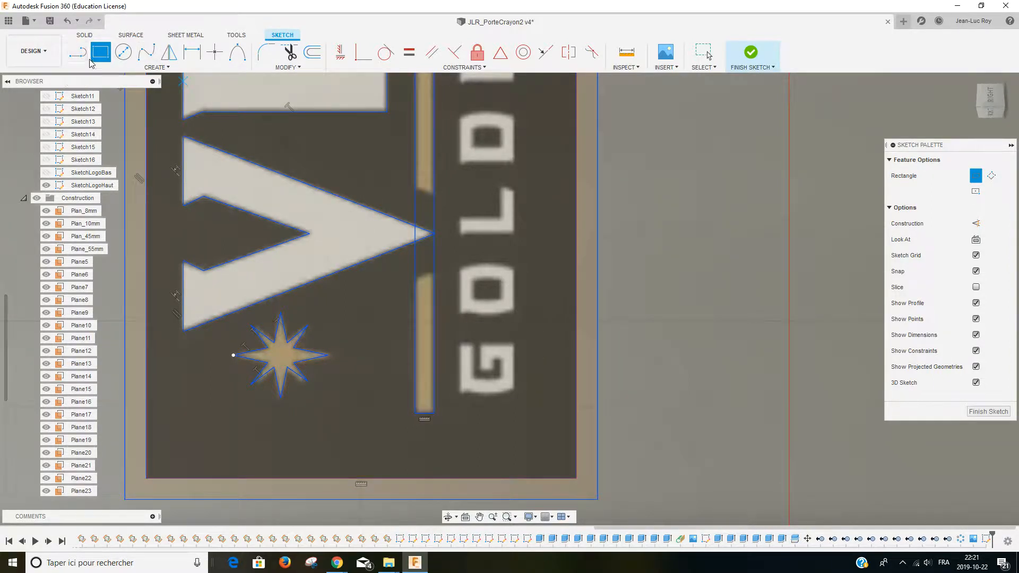
Sketch a slanted line about 0.51 mm long across the rectangle, along the angled end of the short gold bar segment below the V's tip
left_click(78, 52)
scroll(415, 275, "up", 4)
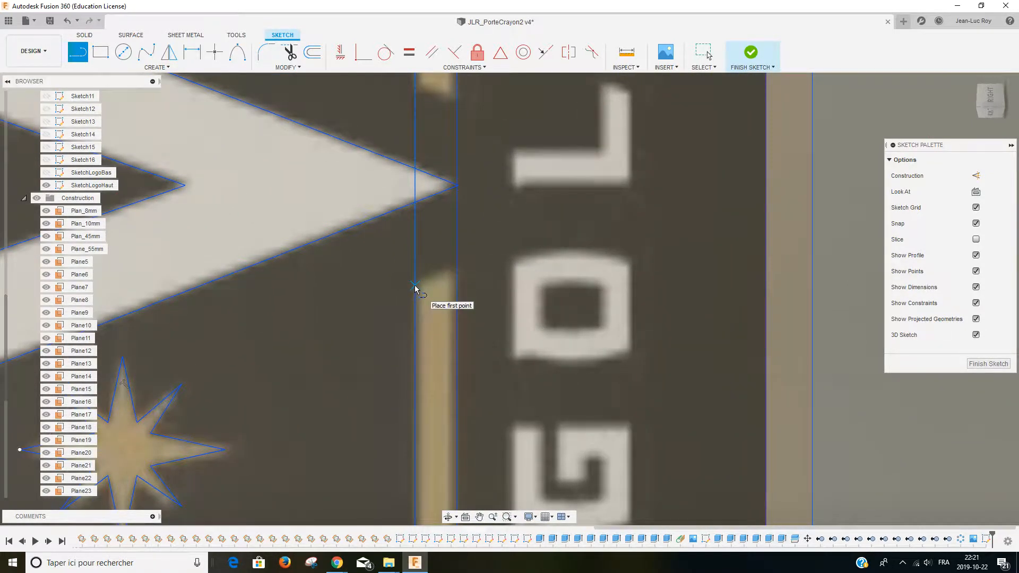
left_click(415, 289)
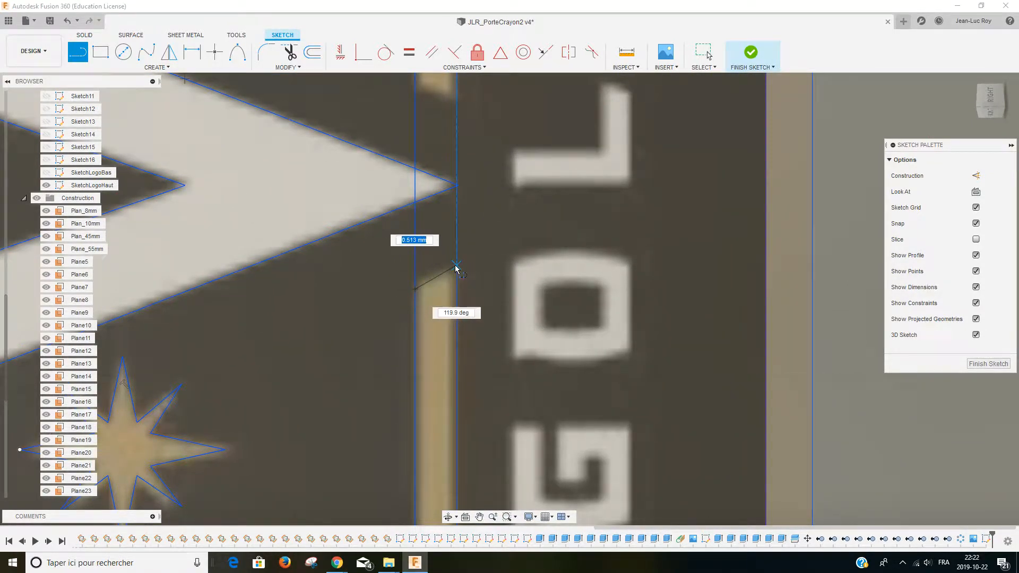
left_click(455, 265)
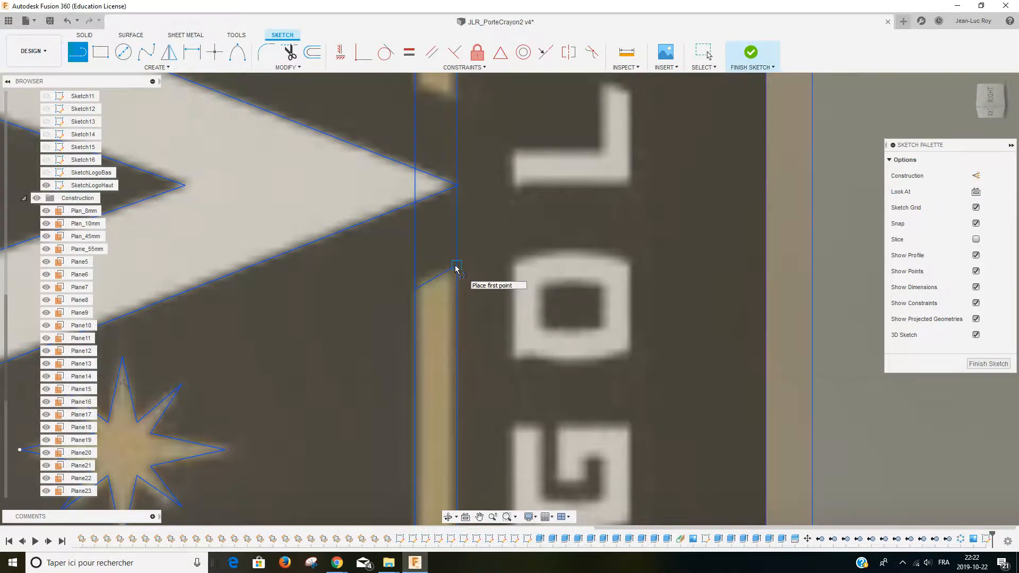
key("Escape")
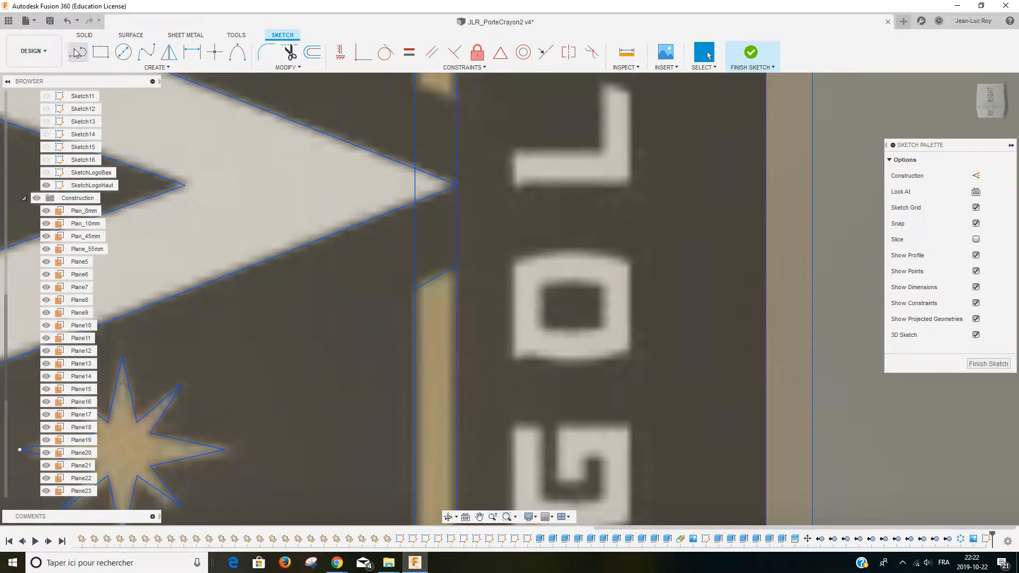
Sketch a slanted line about 0.48 mm long across the rectangle, along the angled end of the long gold bar segment above the V's tip
left_click(78, 53)
scroll(419, 138, "down", 3)
scroll(425, 130, "up", 3)
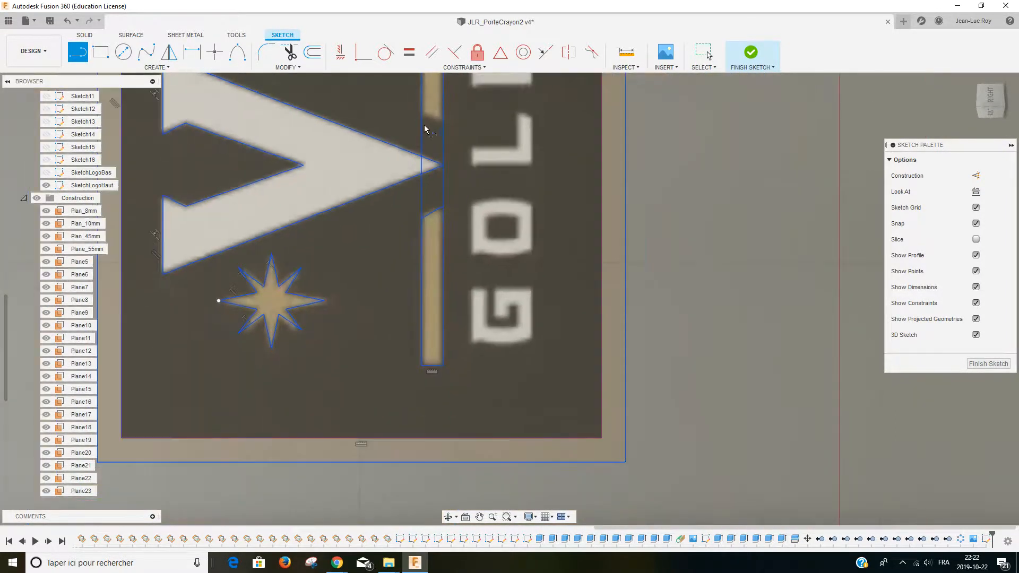
scroll(423, 119, "up", 2)
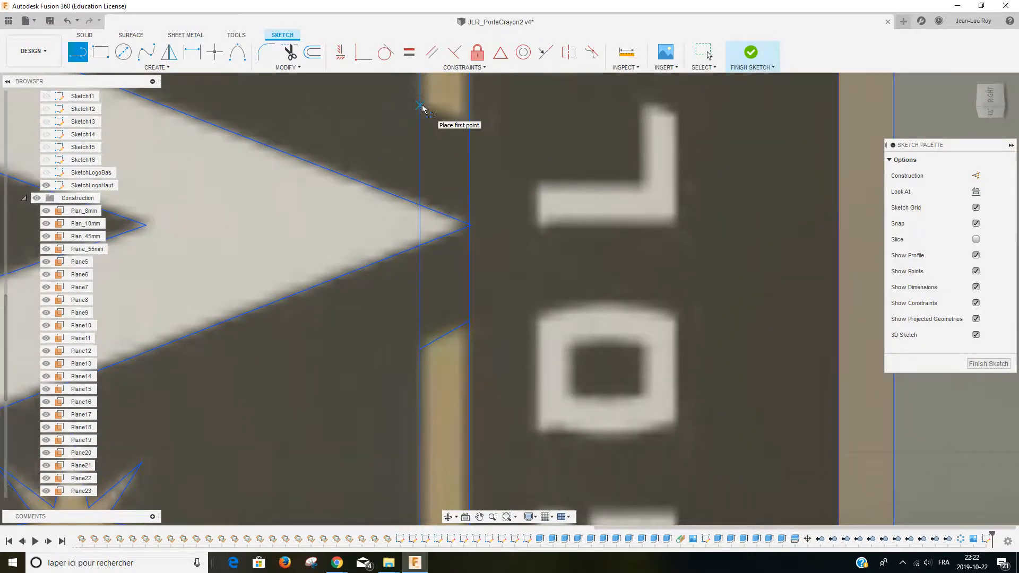
left_click(421, 105)
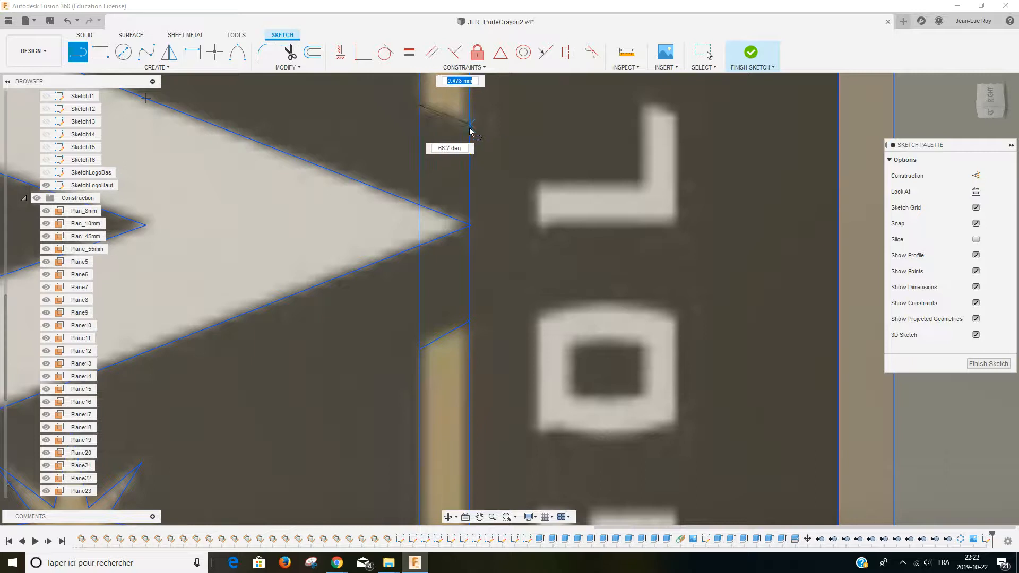
double_click(470, 125)
key("Escape")
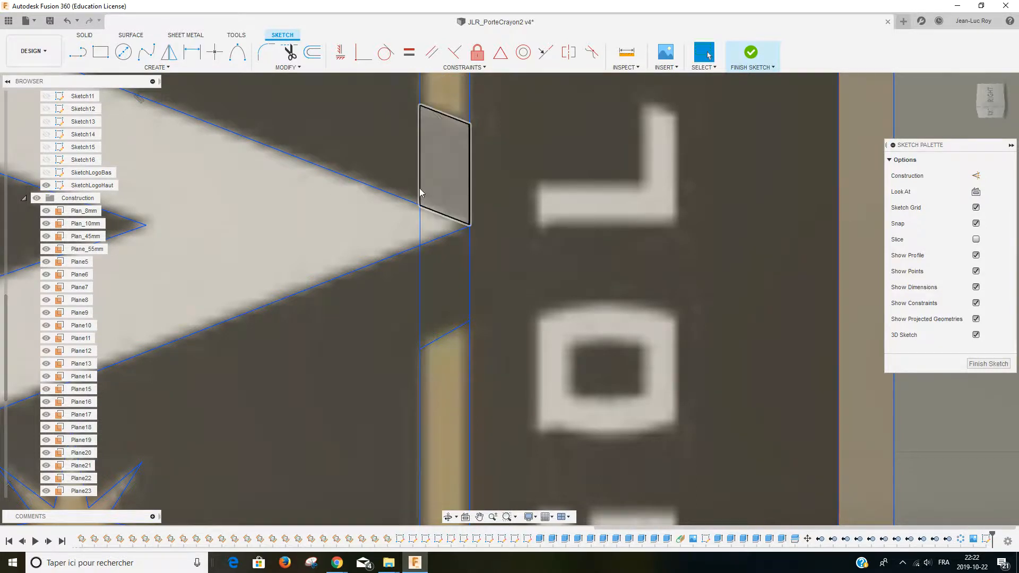
Trim the rectangle's edges between the two slanted lines, including the piece crossing the V's tip, to split the bar in two
scroll(424, 215, "down", 2)
left_click(298, 67)
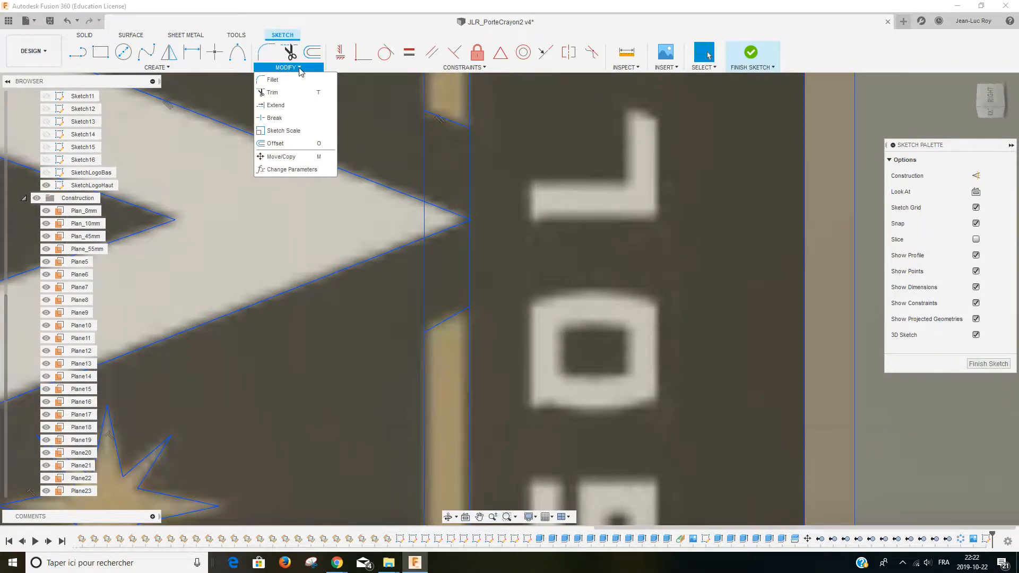
left_click(280, 92)
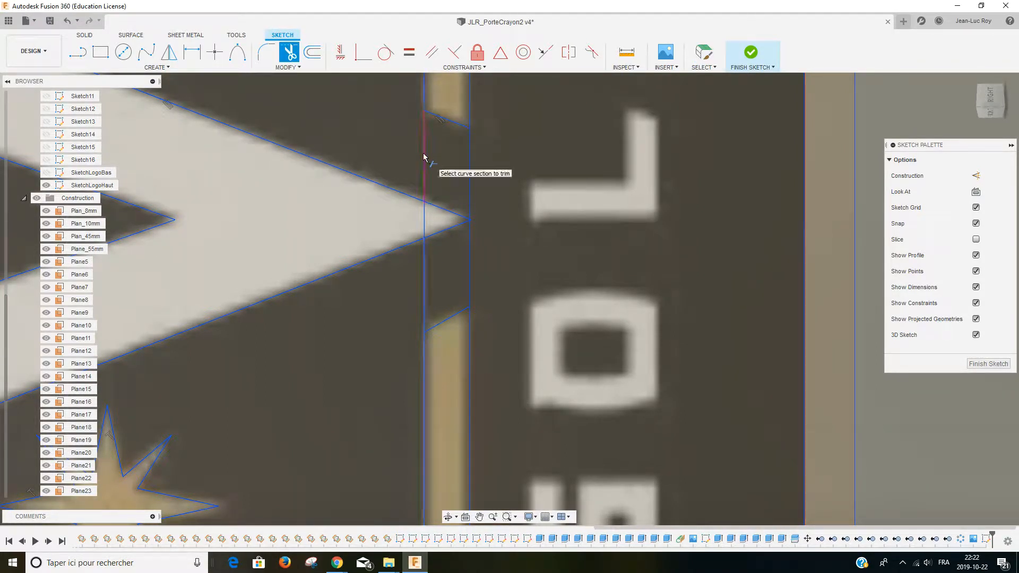
left_click(424, 157)
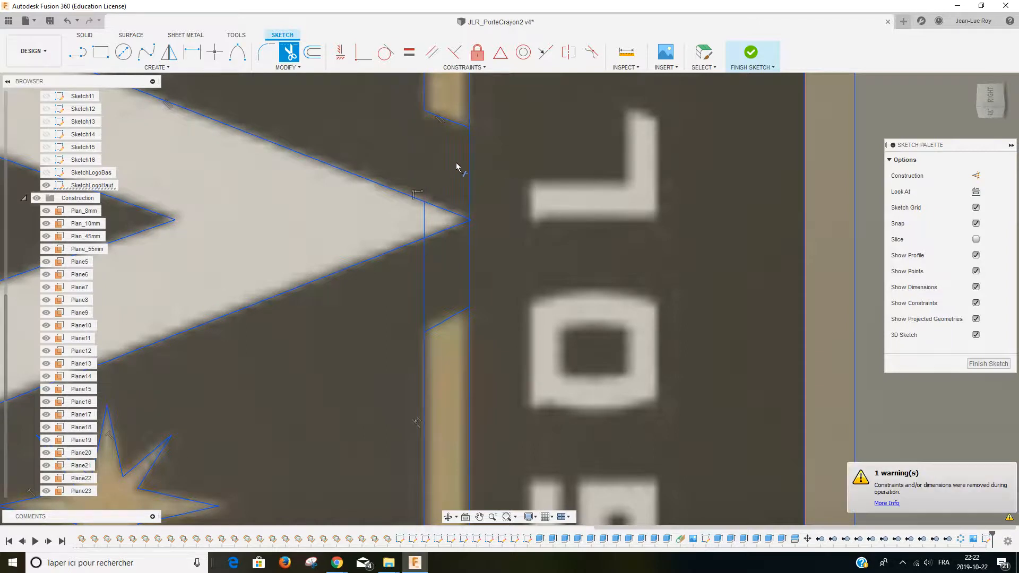
left_click(469, 178)
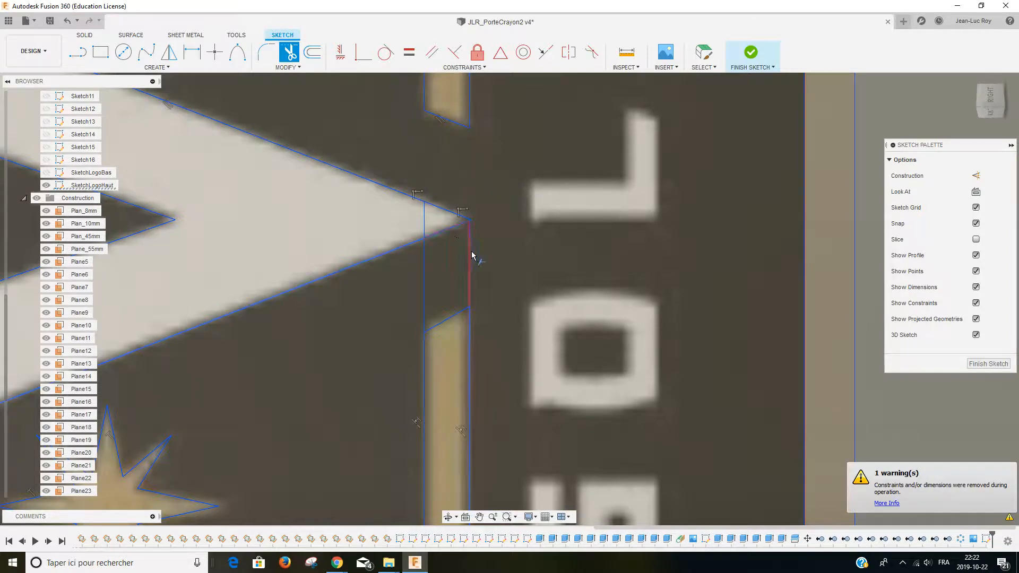
left_click(473, 256)
left_click(425, 284)
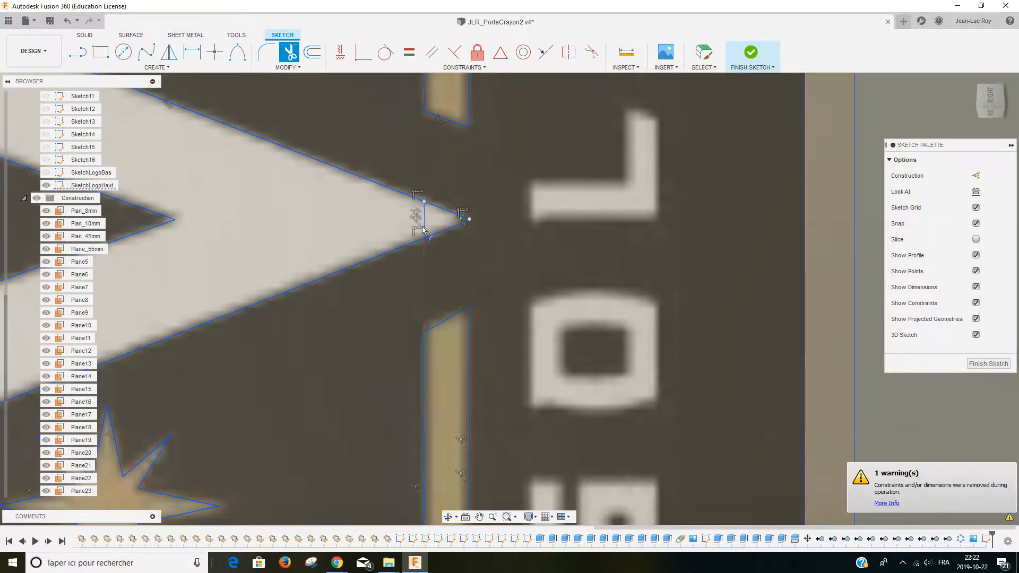
left_click(425, 224)
scroll(478, 273, "down", 5)
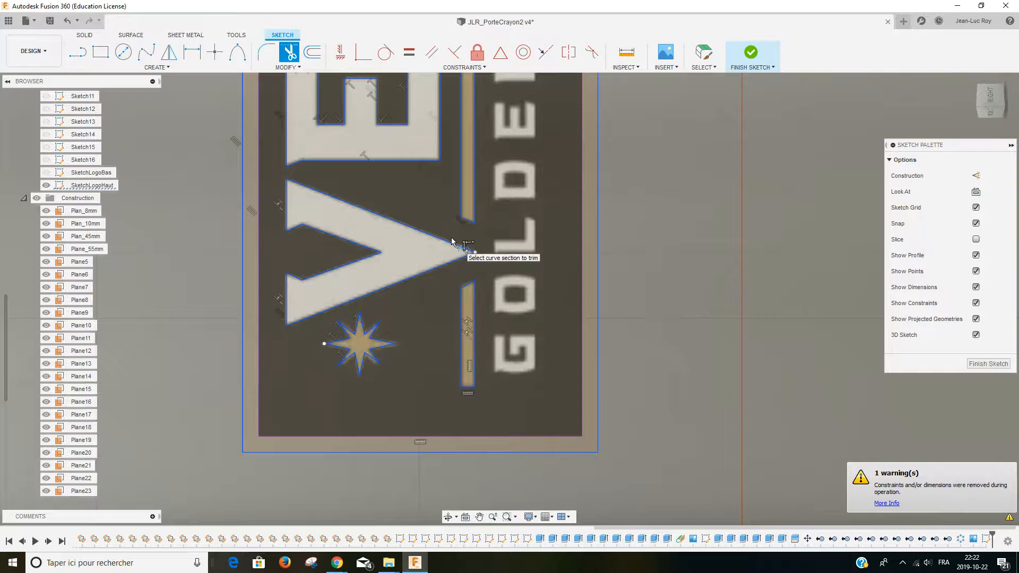
key("Escape")
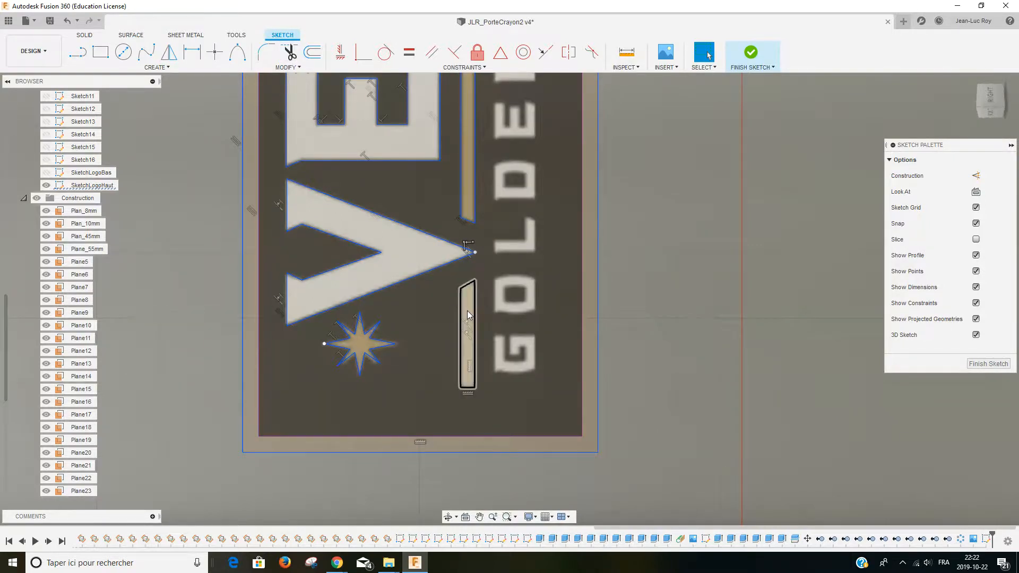
Sketch a straight line about 24 mm long along the GOLDEN KNIGHTS edge facing the gold bar, from the G's outer corner to the S
scroll(443, 254, "down", 6)
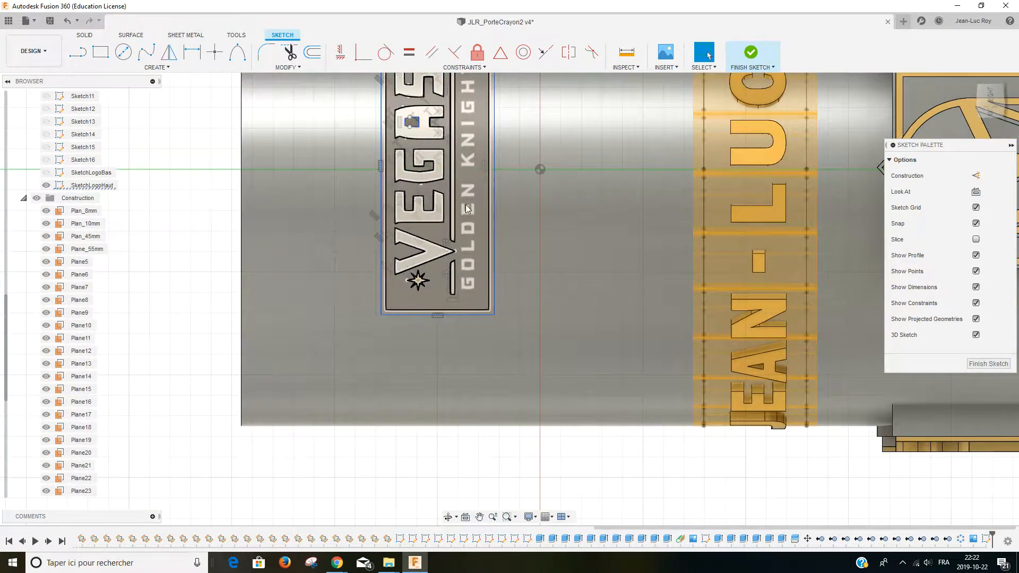
middle_click_drag(481, 195, 467, 252)
scroll(467, 252, "down", 1)
scroll(465, 276, "up", 8)
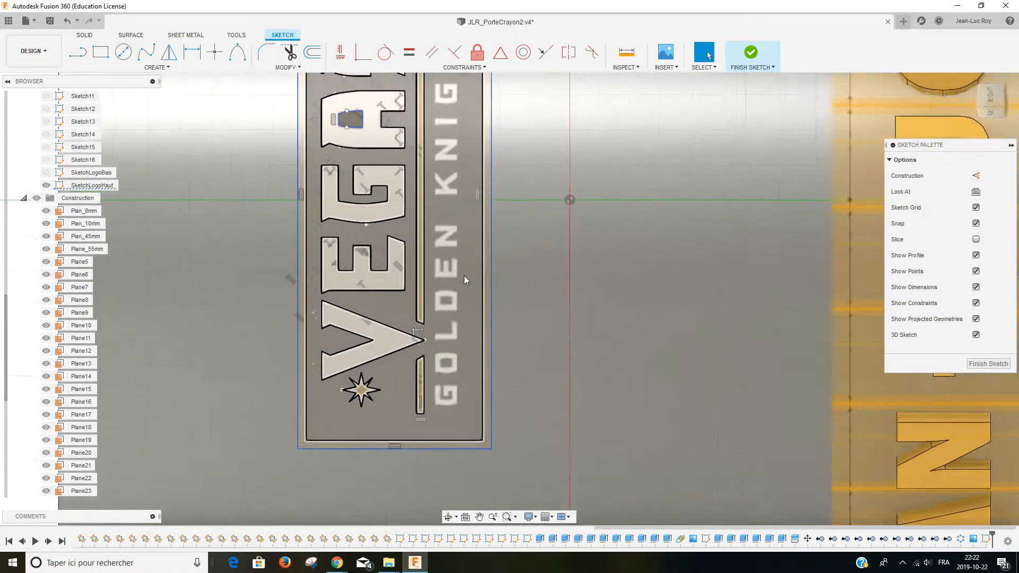
scroll(467, 318, "up", 5)
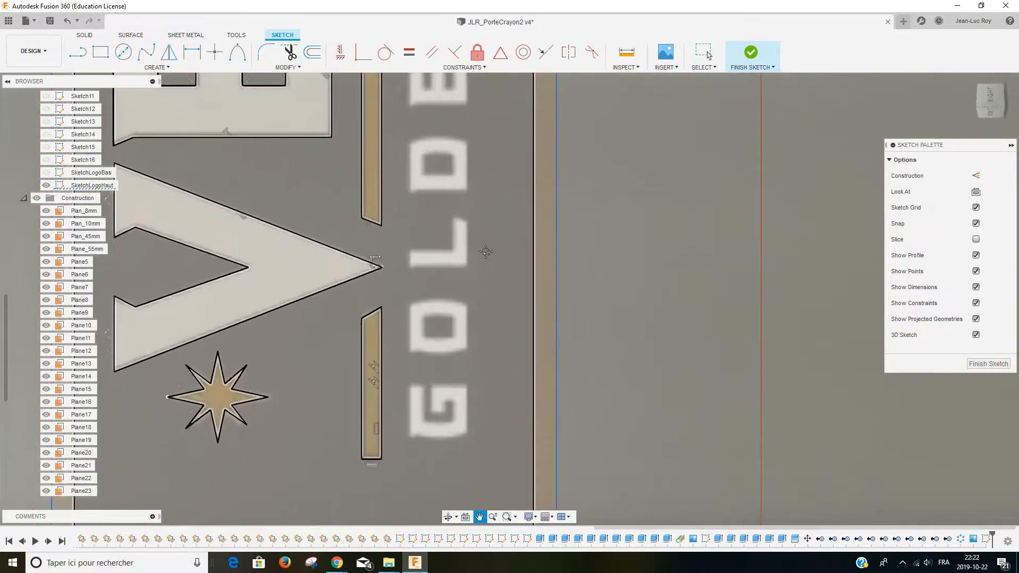
mouse_move(481, 358)
middle_mouse_down()
mouse_move(502, 382)
mouse_move(540, 258)
middle_mouse_up()
scroll(477, 315, "up", 3)
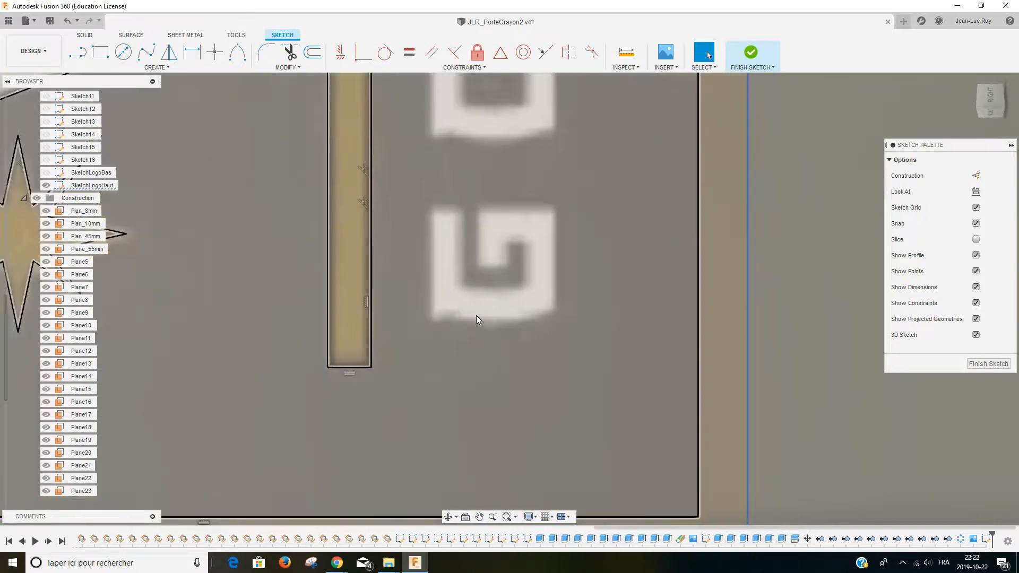
key("l")
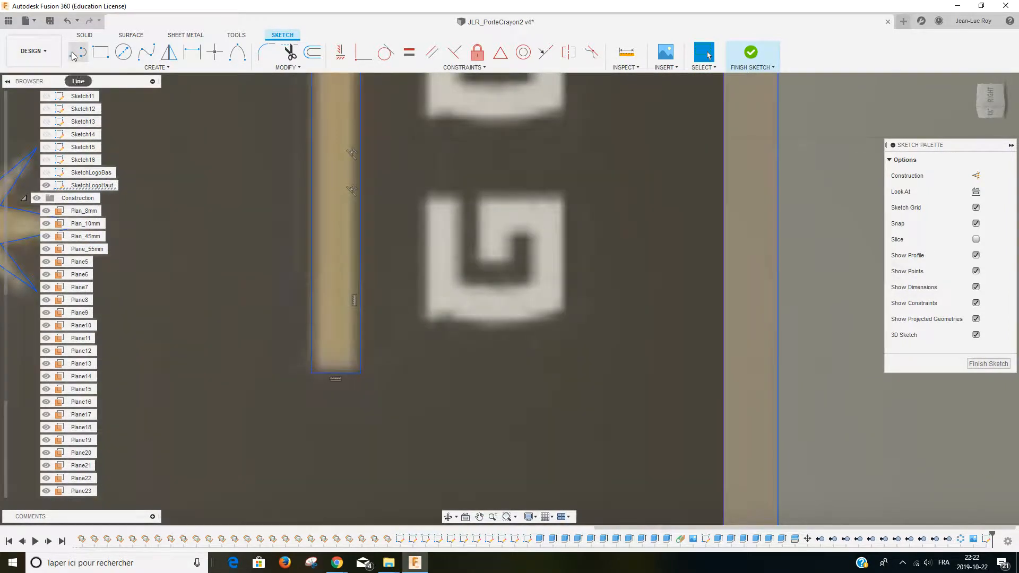
scroll(437, 324, "up", 2)
scroll(430, 319, "down", 10)
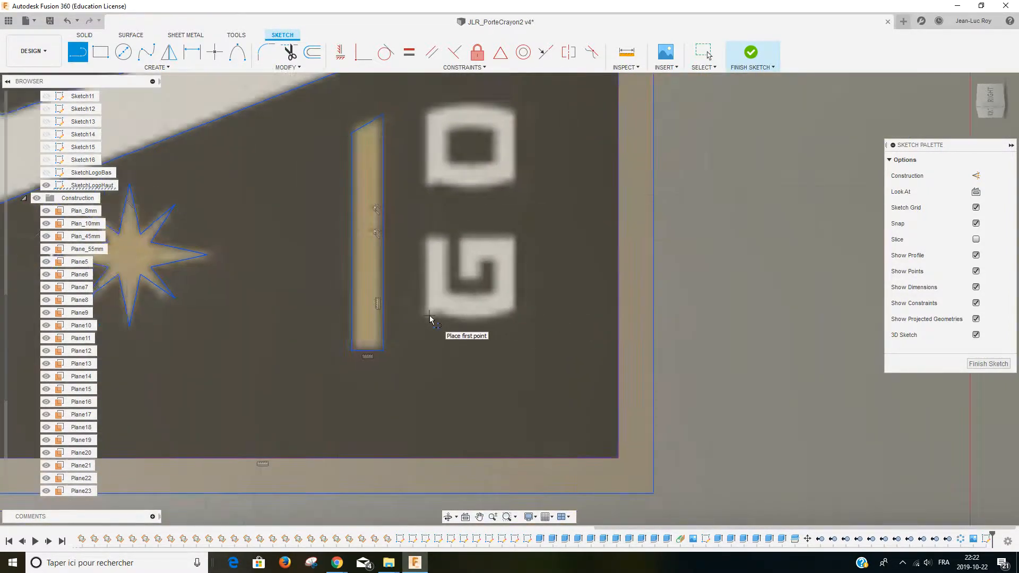
scroll(431, 319, "down", 3)
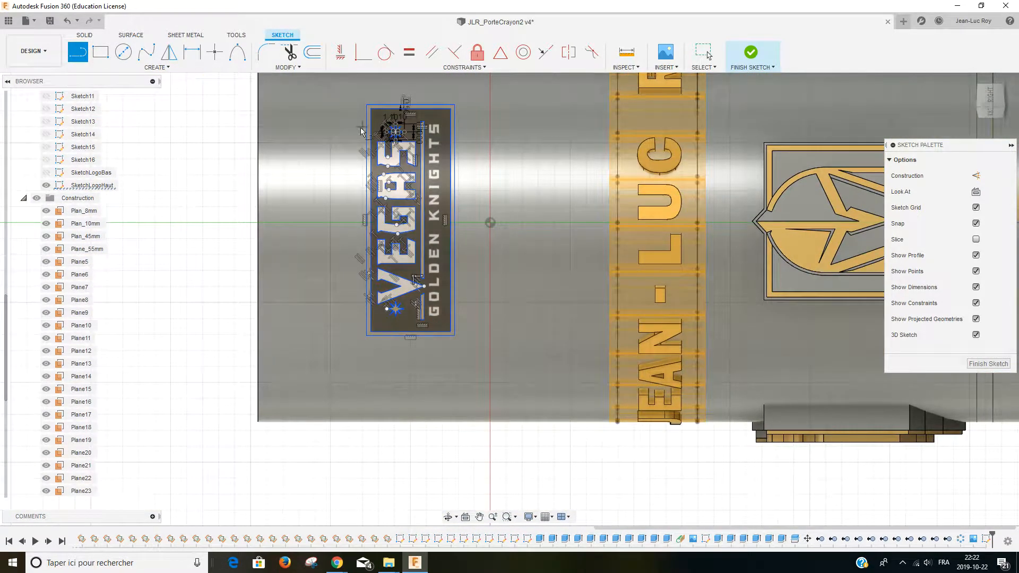
scroll(430, 319, "up", 8)
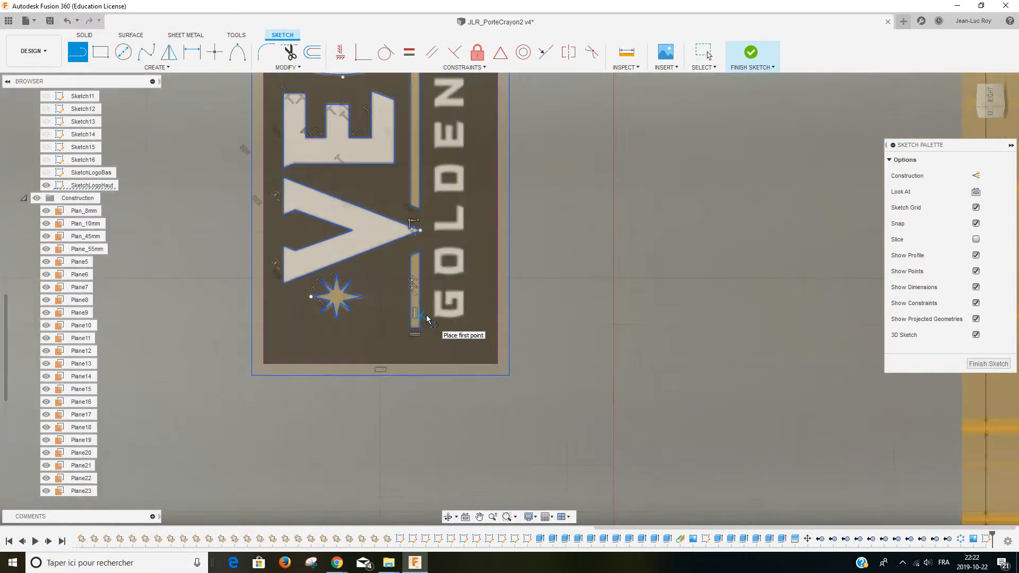
scroll(434, 320, "up", 2)
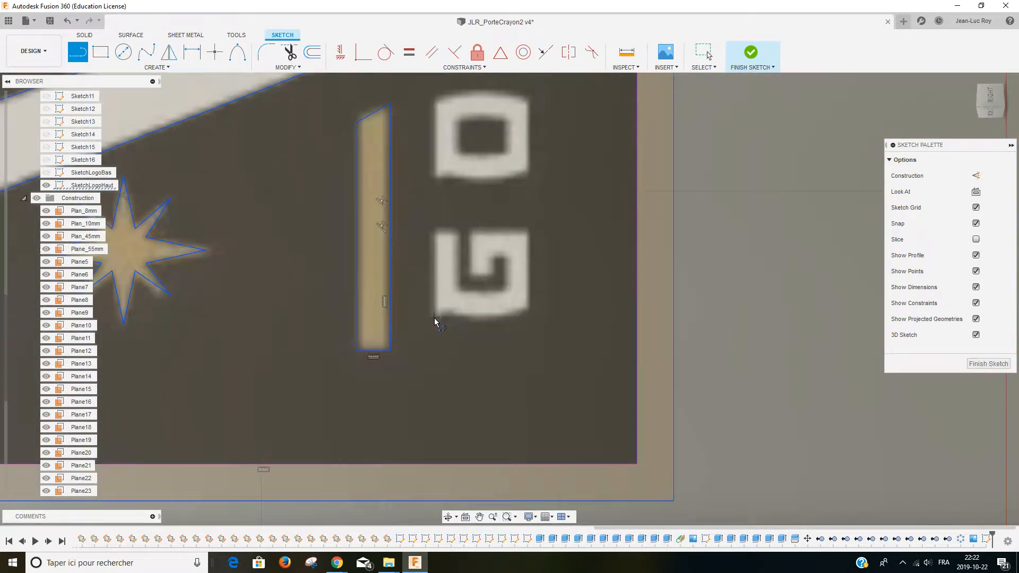
left_click(434, 316)
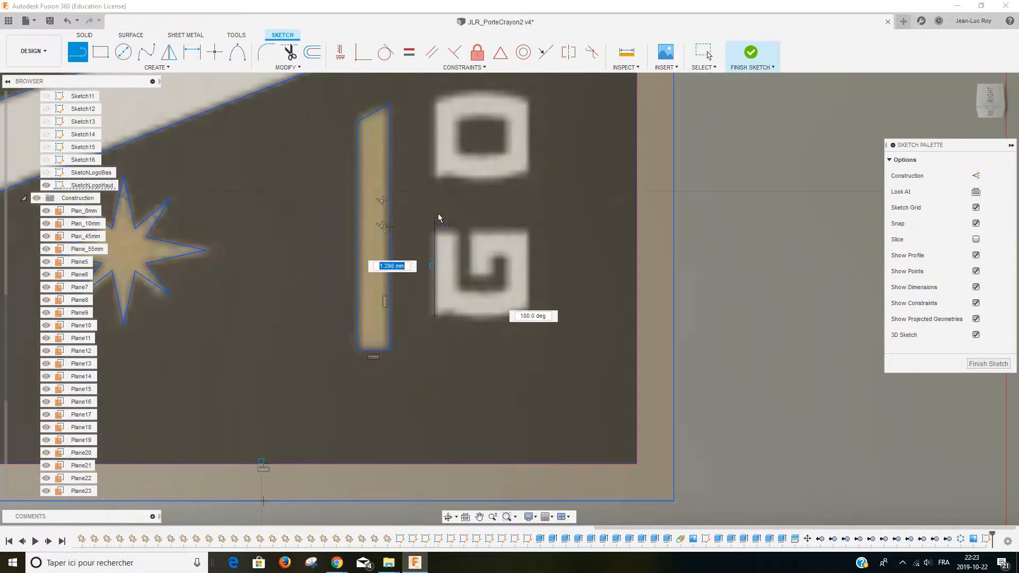
scroll(438, 207, "down", 10)
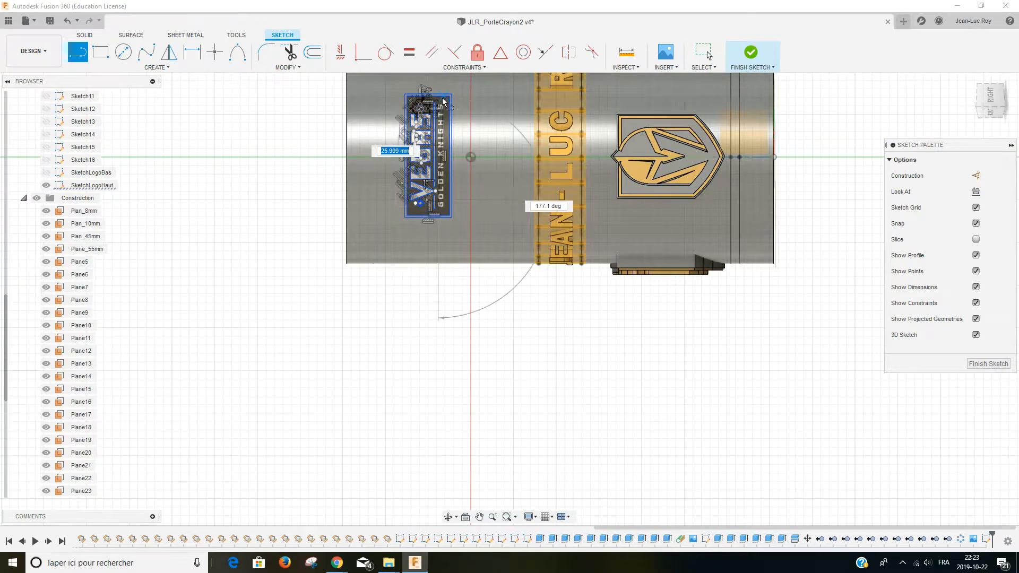
scroll(442, 102, "up", 12)
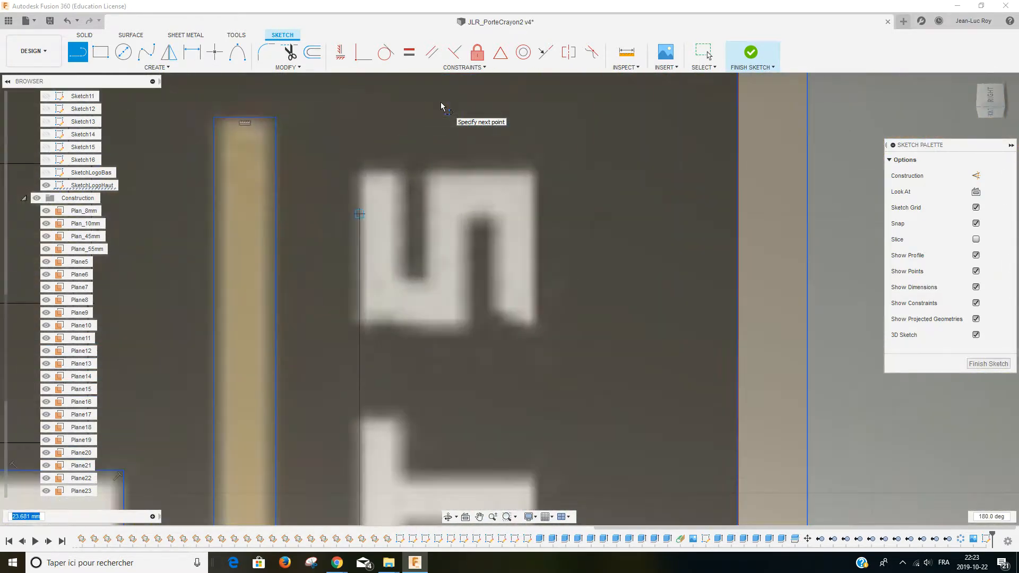
left_click(361, 170)
key("Escape")
Sketch a parallel line about 23.94 mm long along the opposite edge of GOLDEN KNIGHTS, from the S's outer corner back to the G
left_click(81, 54)
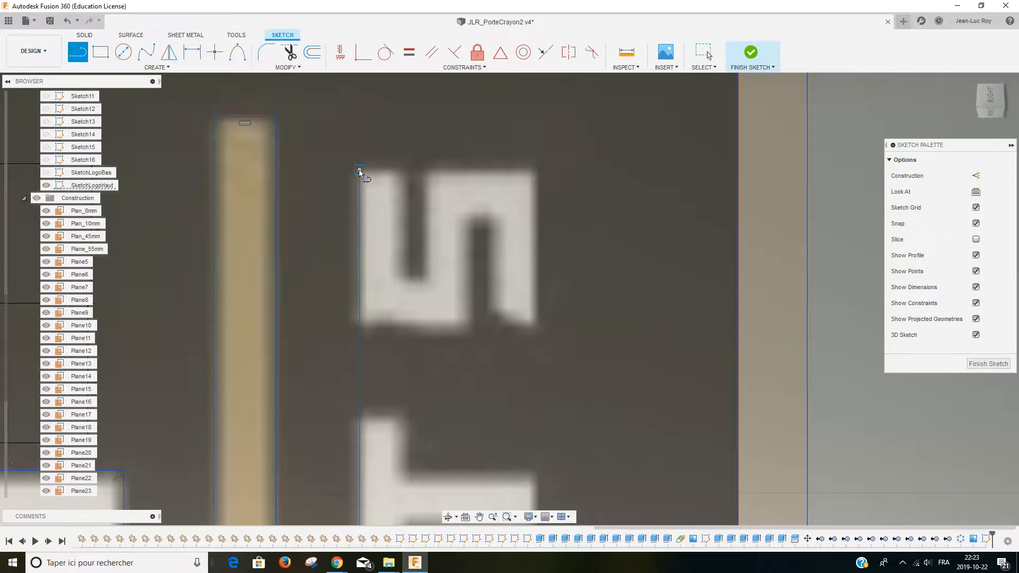
left_click(537, 170)
scroll(544, 366, "down", 5)
scroll(545, 366, "down", 8)
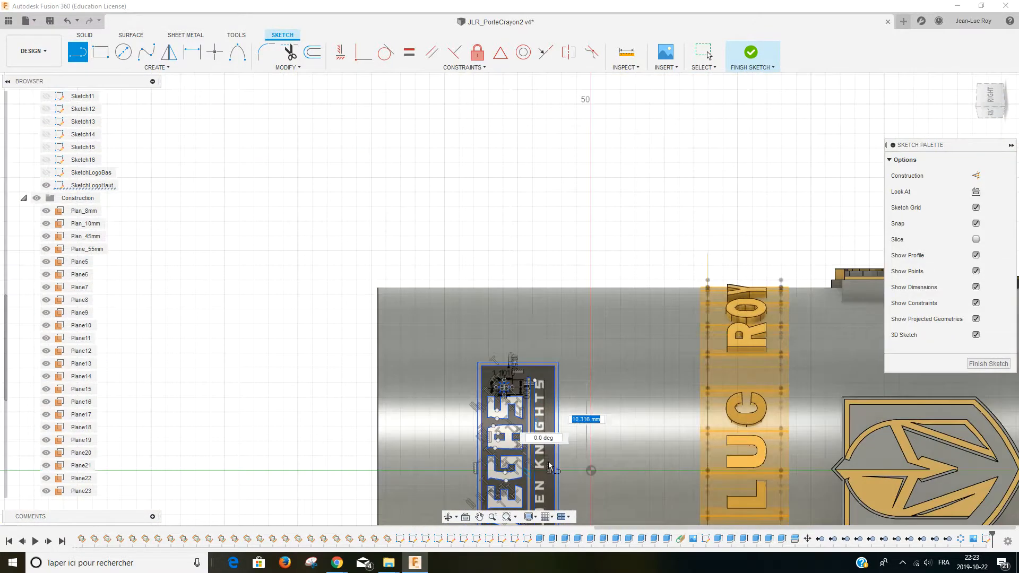
scroll(548, 502, "up", 12)
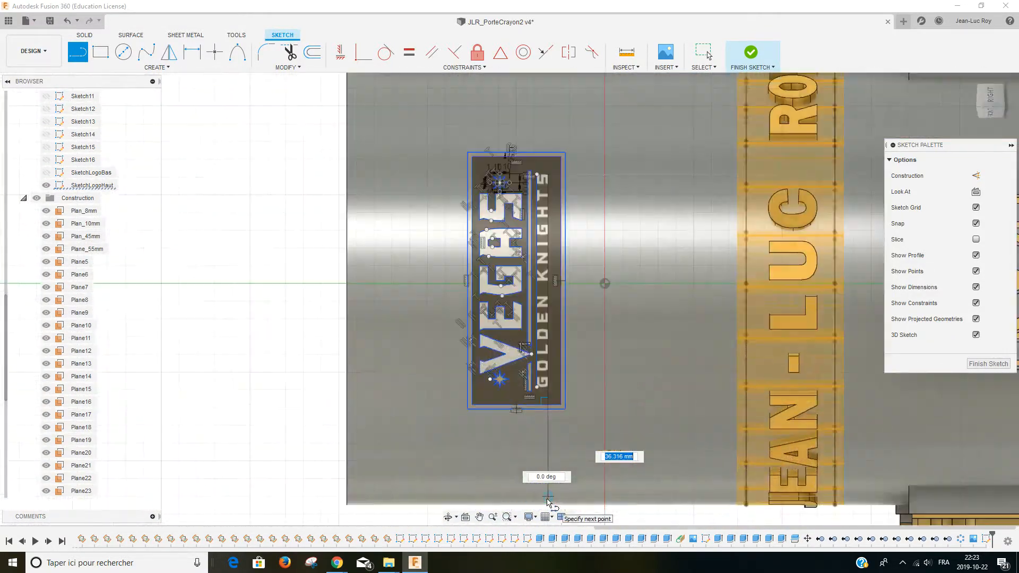
scroll(540, 347, "up", 4)
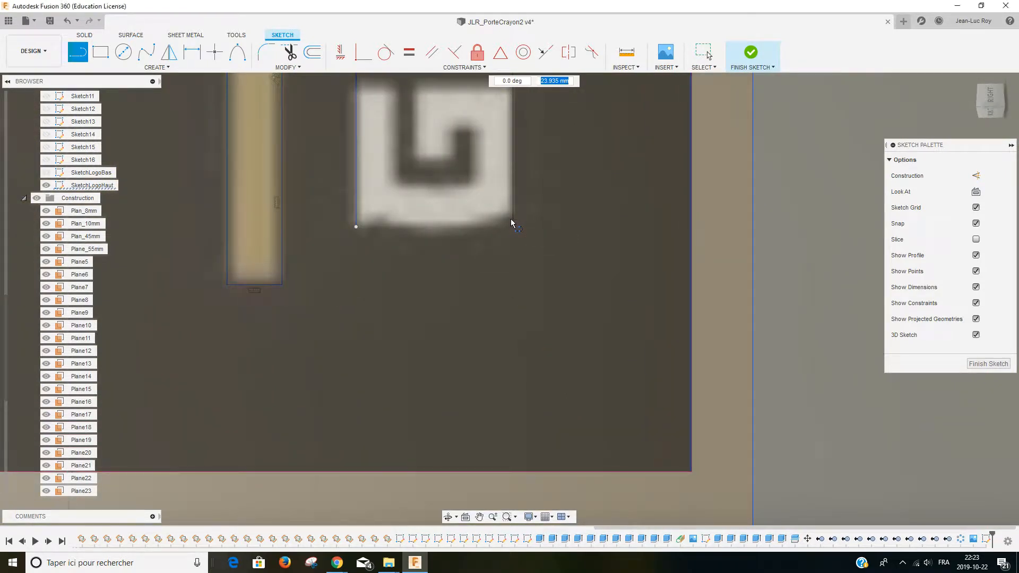
left_click(512, 221)
key("Escape")
Sketch a perpendicular line between the two long lettering lines, along the side of the G that faces the O
scroll(521, 168, "down", 6)
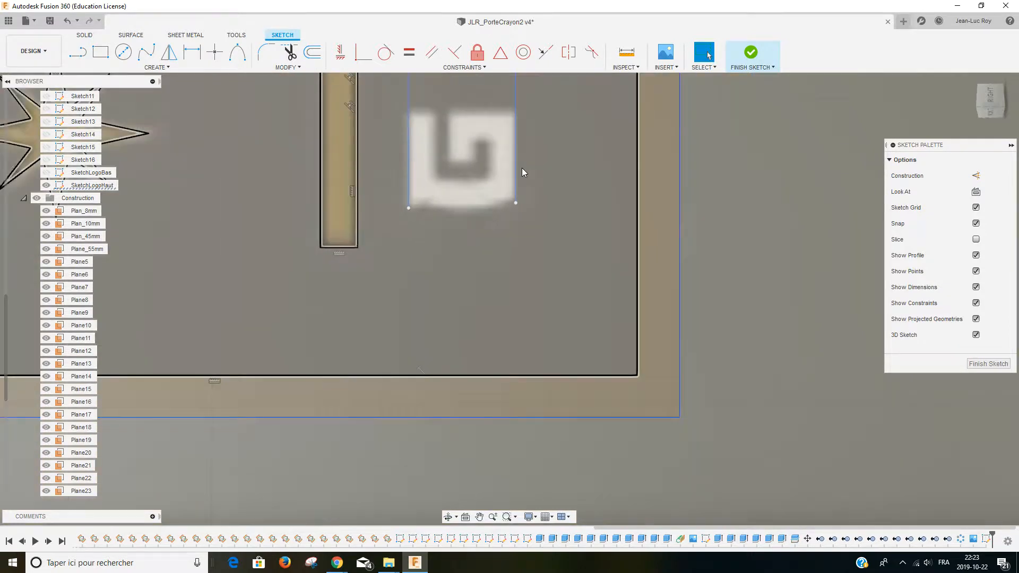
scroll(512, 100, "down", 1)
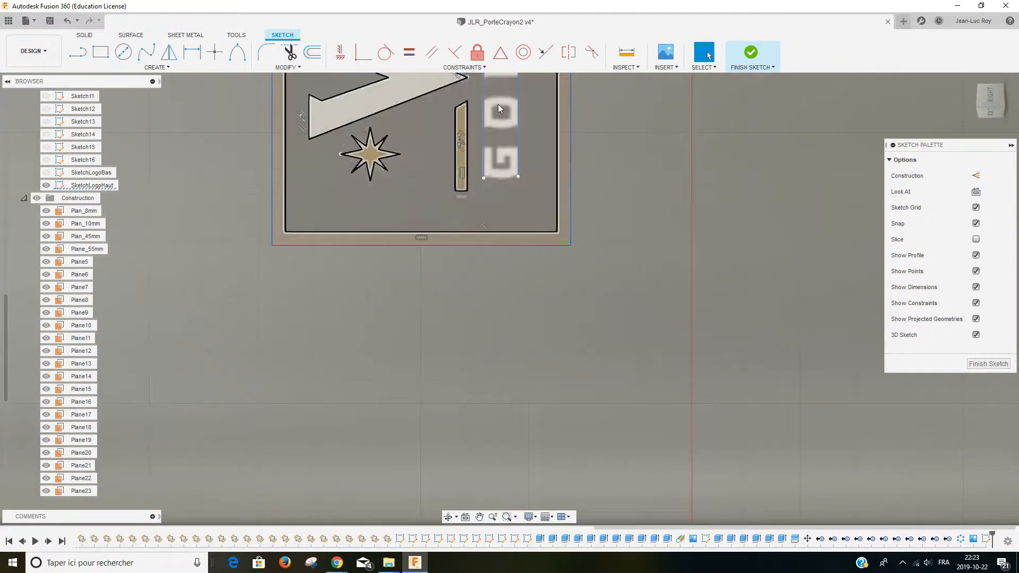
middle_click_drag(505, 122, 519, 241)
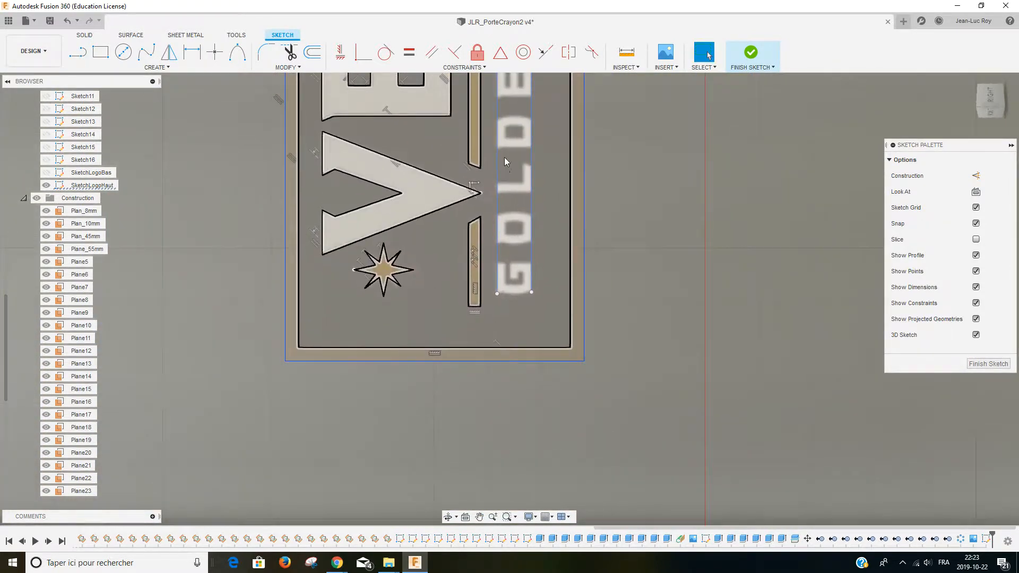
scroll(504, 157, "down", 4)
mouse_move(504, 157)
middle_mouse_down()
mouse_move(505, 372)
mouse_move(518, 226)
middle_mouse_up()
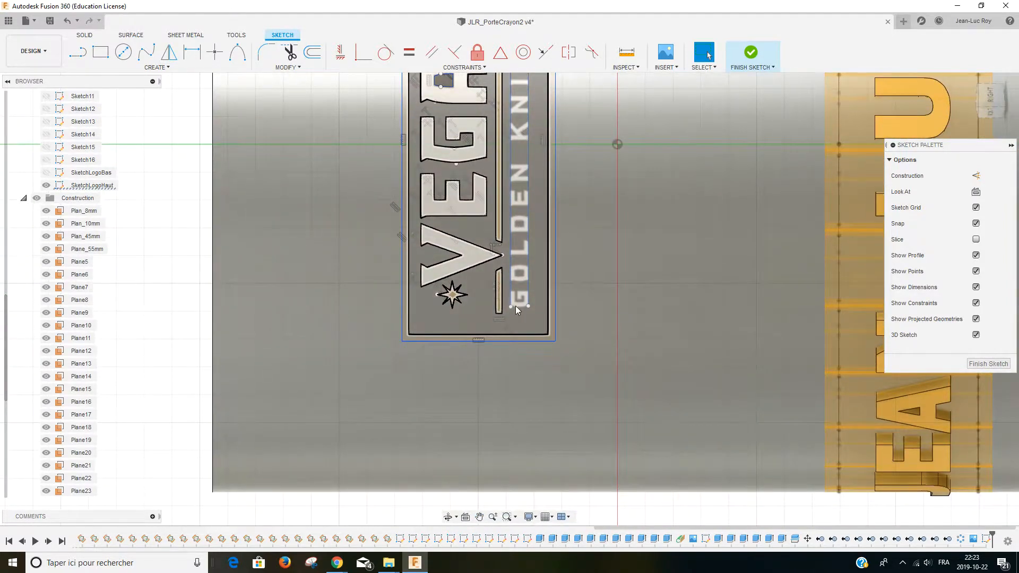
scroll(515, 306, "up", 6)
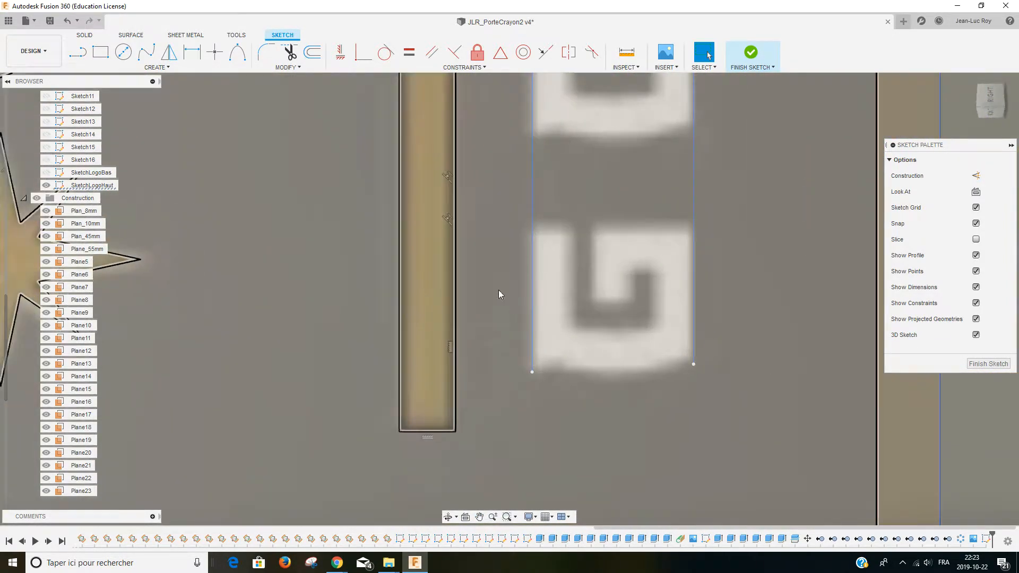
key("l")
scroll(480, 232, "up", 1)
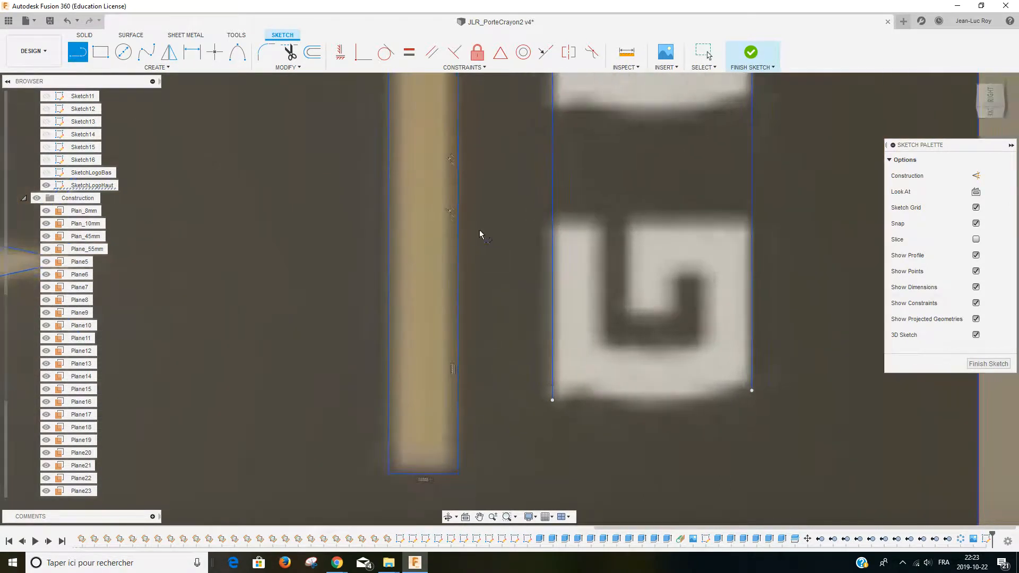
scroll(480, 230, "up", 1)
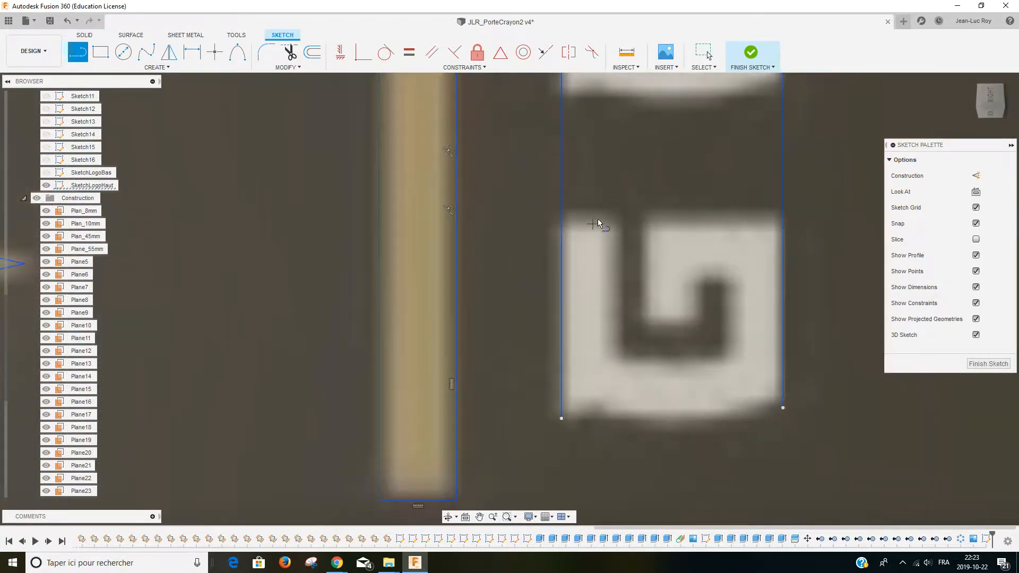
left_click(561, 209)
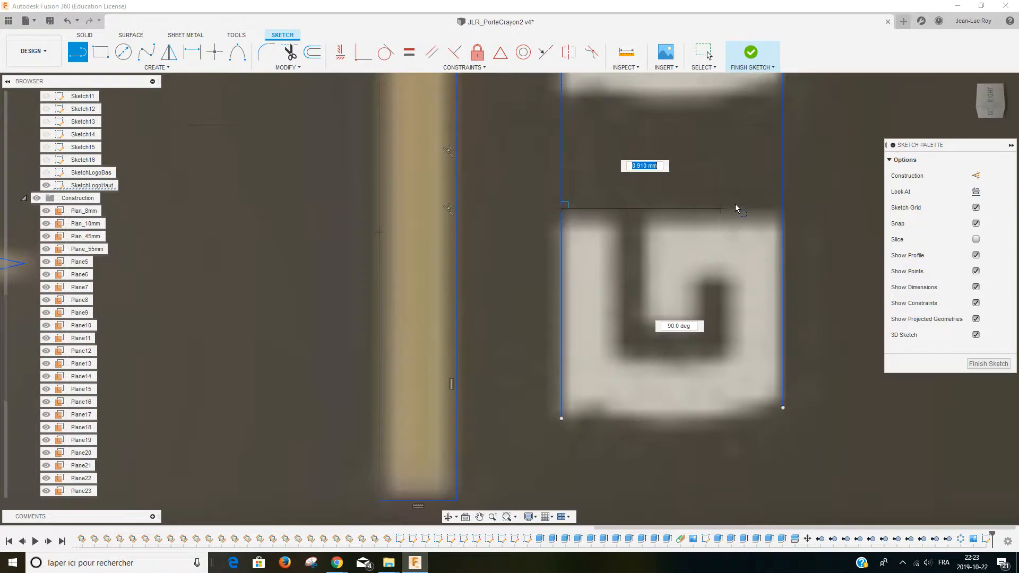
left_click(784, 209)
key("Escape")
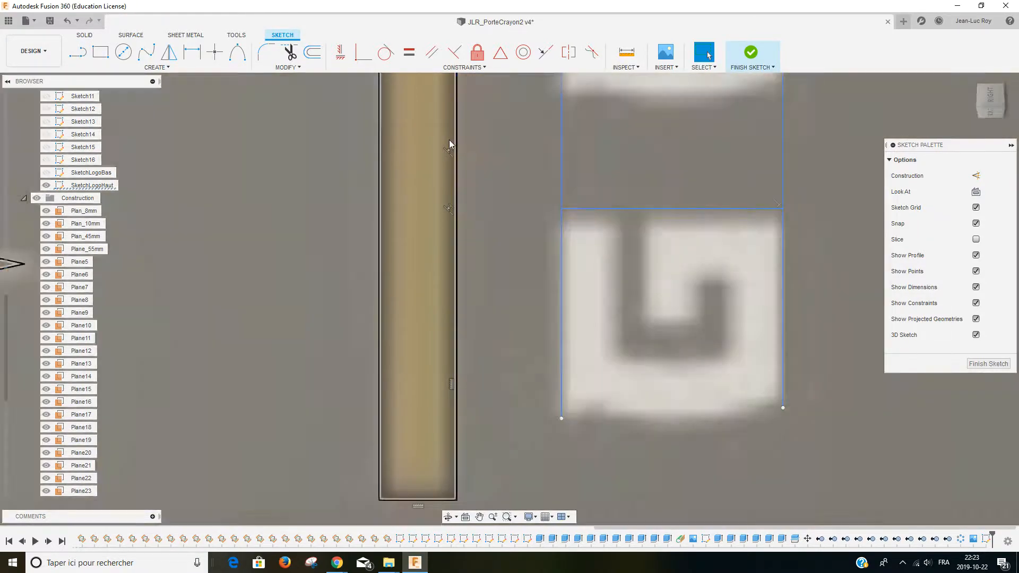
Sketch two parallel lines from the G's crossing line along both sides of its open slot, ending at the slot's inner corners
key("l")
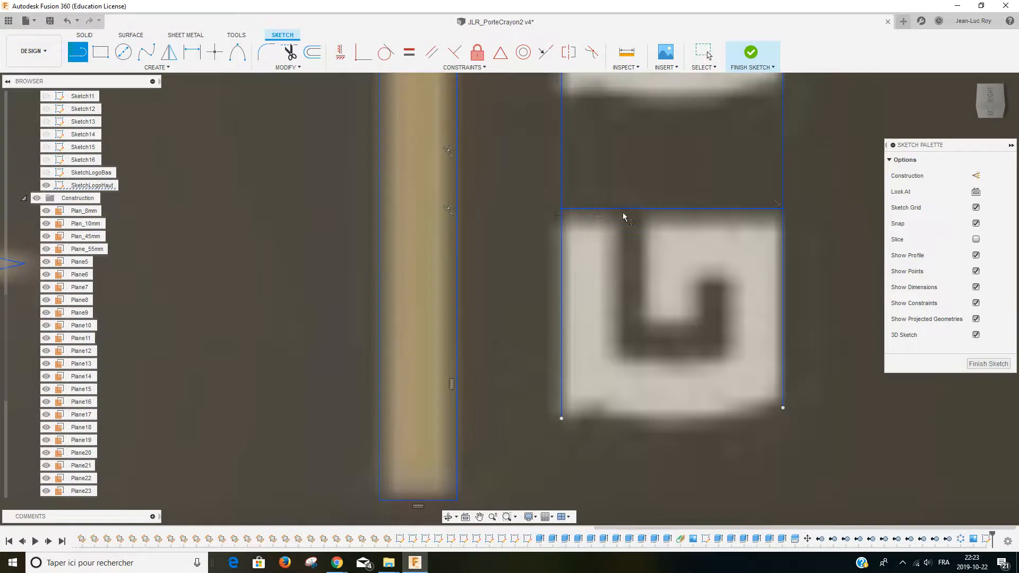
left_click(623, 210)
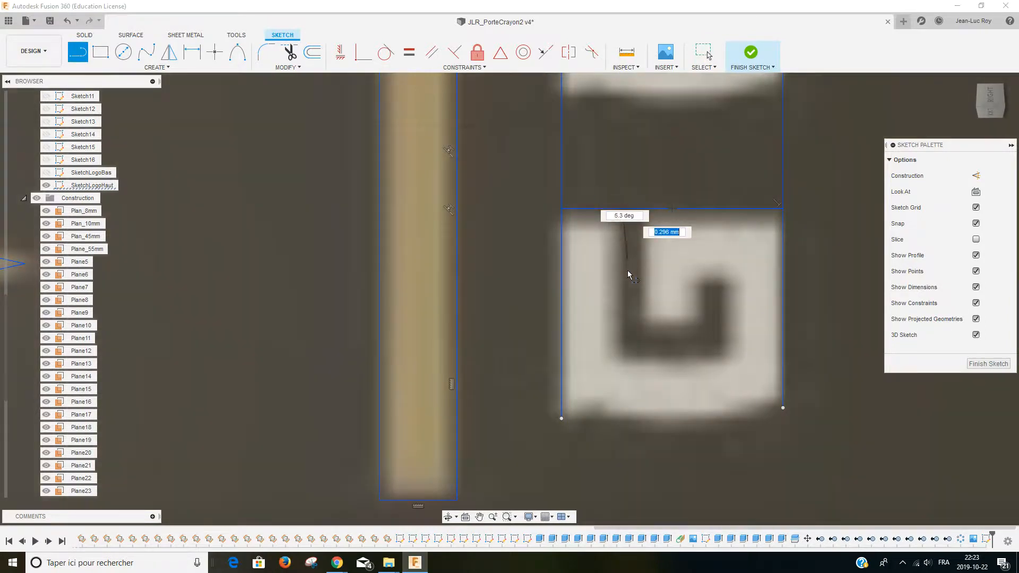
left_click(621, 357)
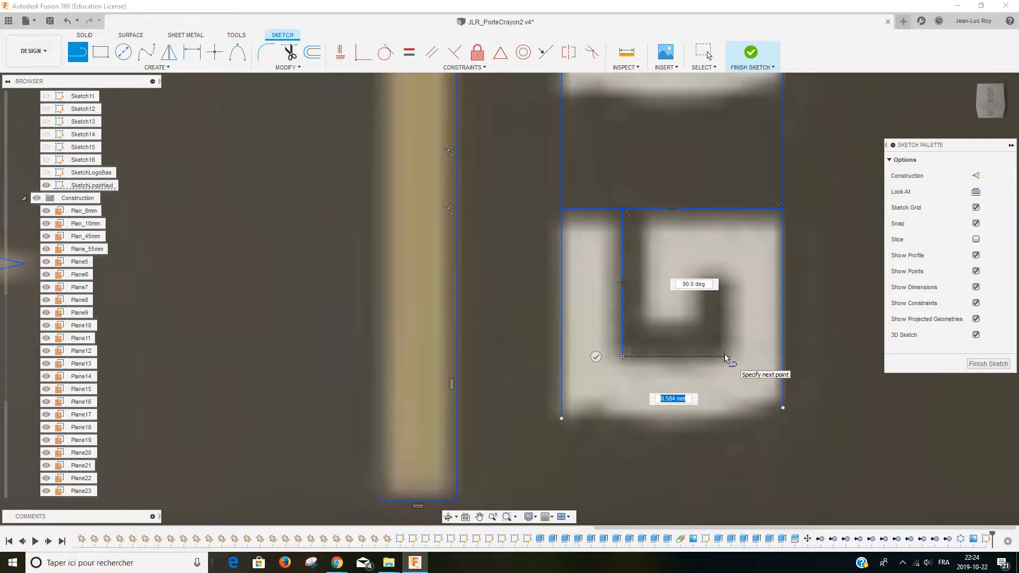
key("Escape")
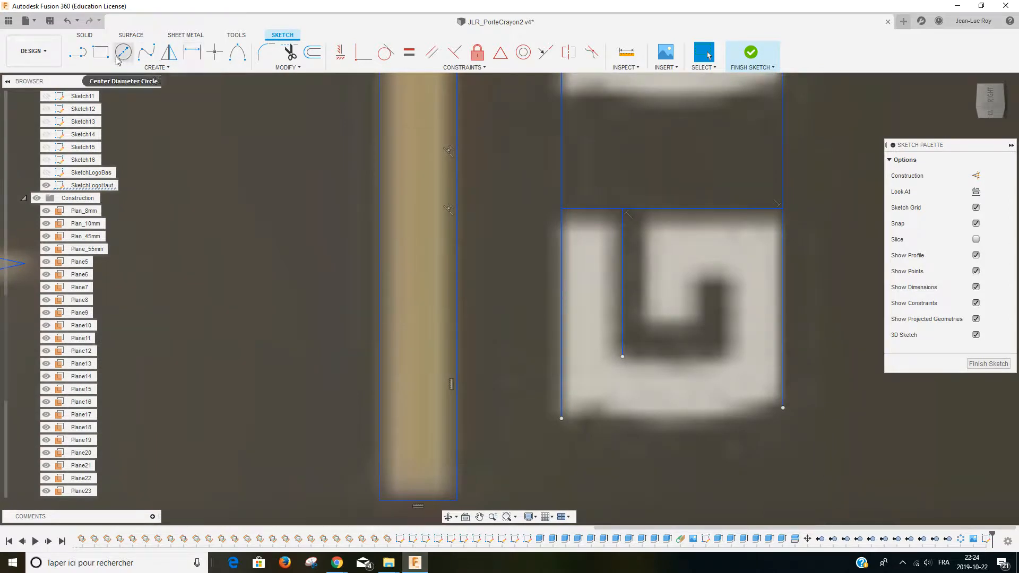
left_click(77, 53)
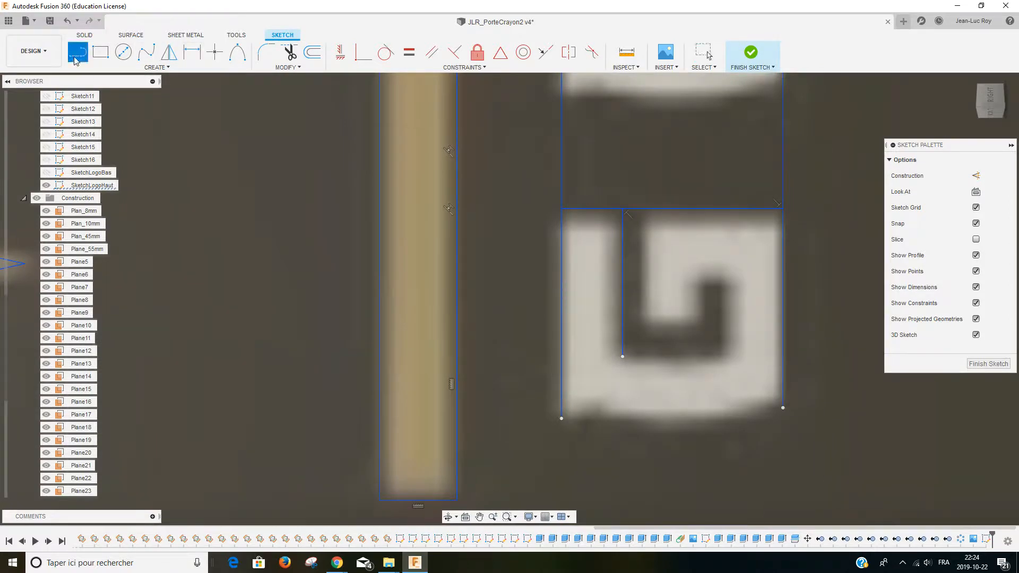
left_click(641, 210)
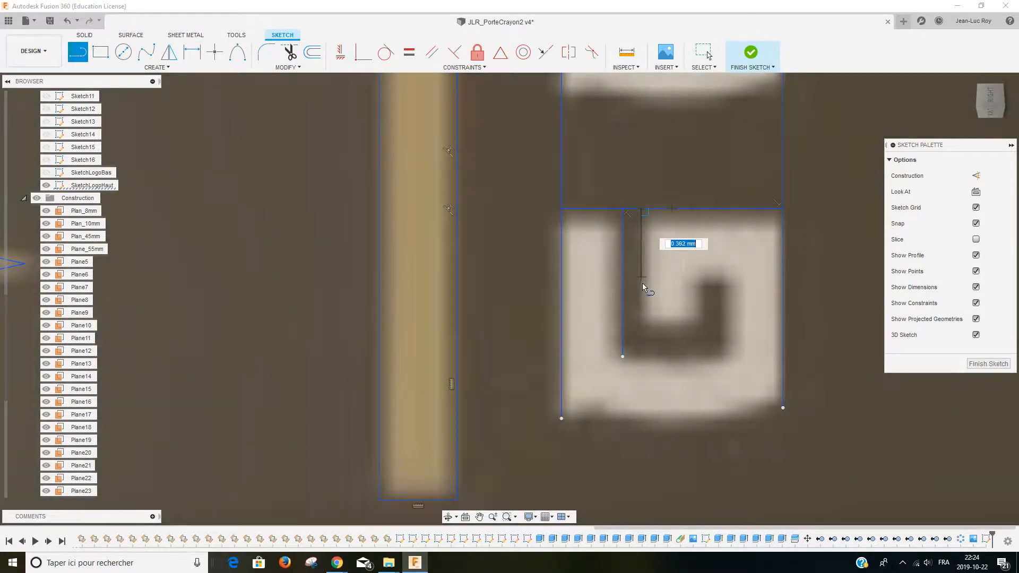
left_click(641, 322)
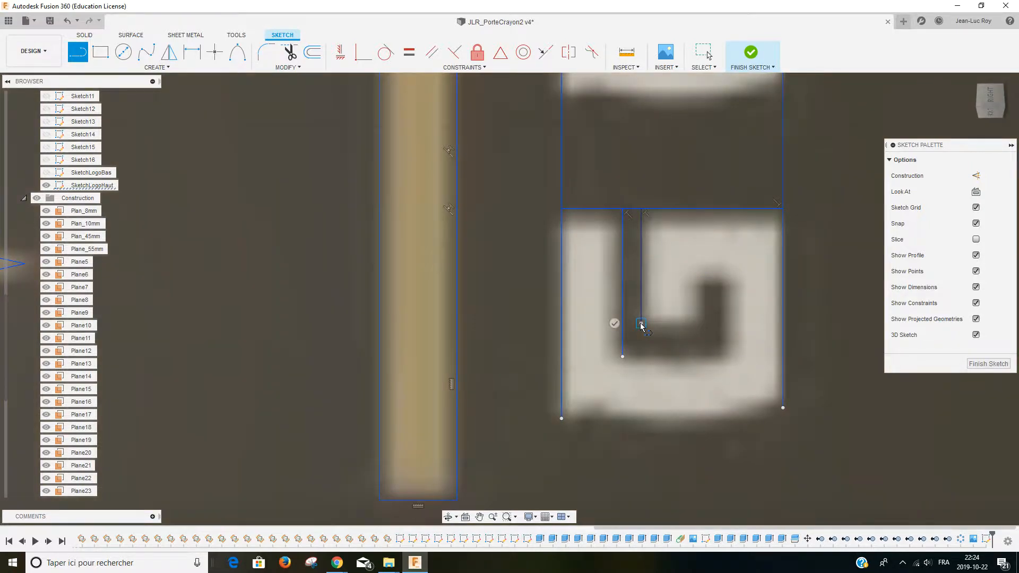
key("Escape")
Sketch three connected lines around the short closed end of the G's slot, with the end segment about 0.1 mm long
key("l")
left_click(704, 324)
left_click(704, 287)
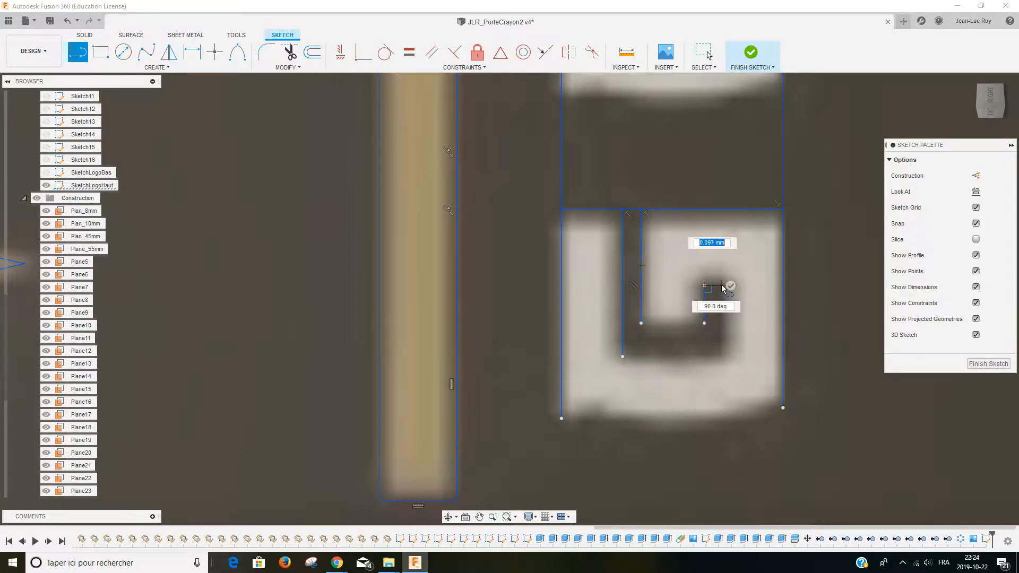
left_click(722, 285)
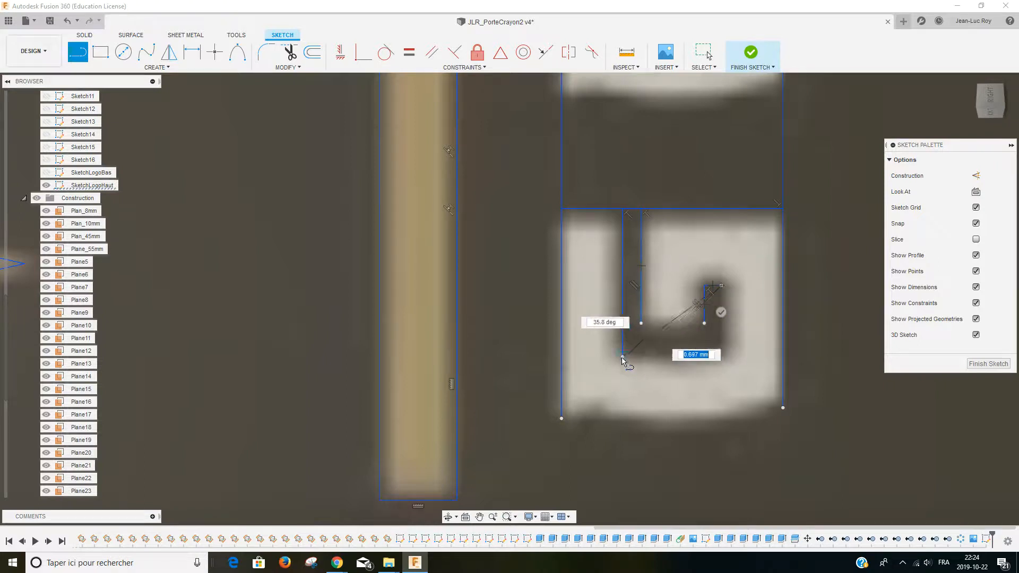
left_click(723, 356)
key("Escape")
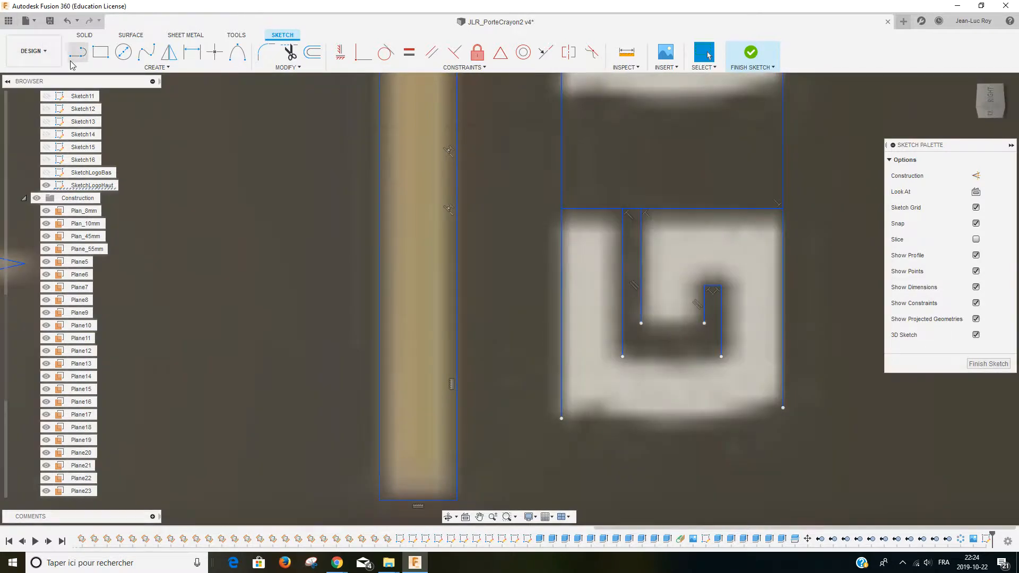
Sketch a short slanted line about 0.16 mm long inward from the free end of the long lettering line at the G's outer corner
left_click(78, 52)
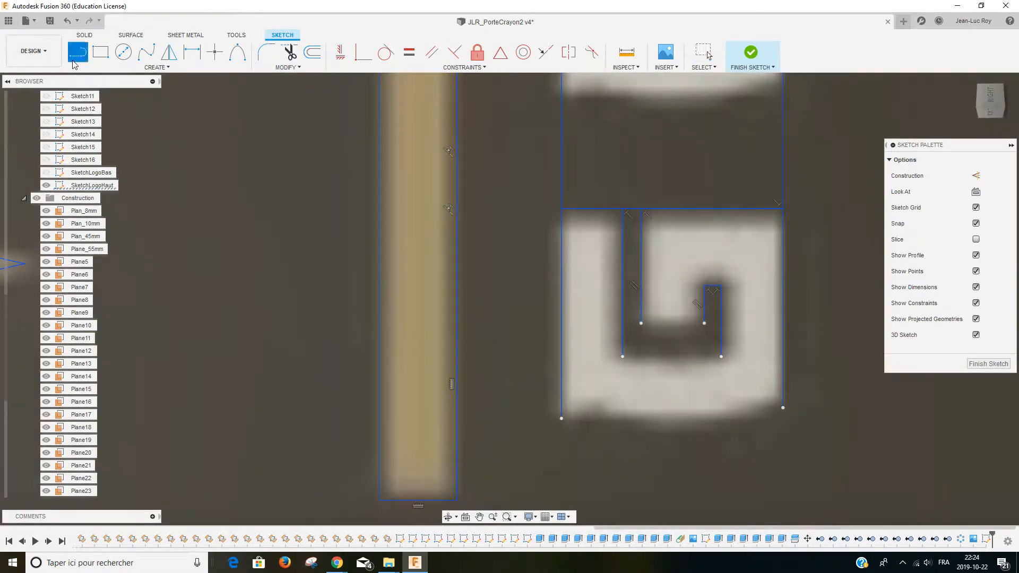
left_click(561, 419)
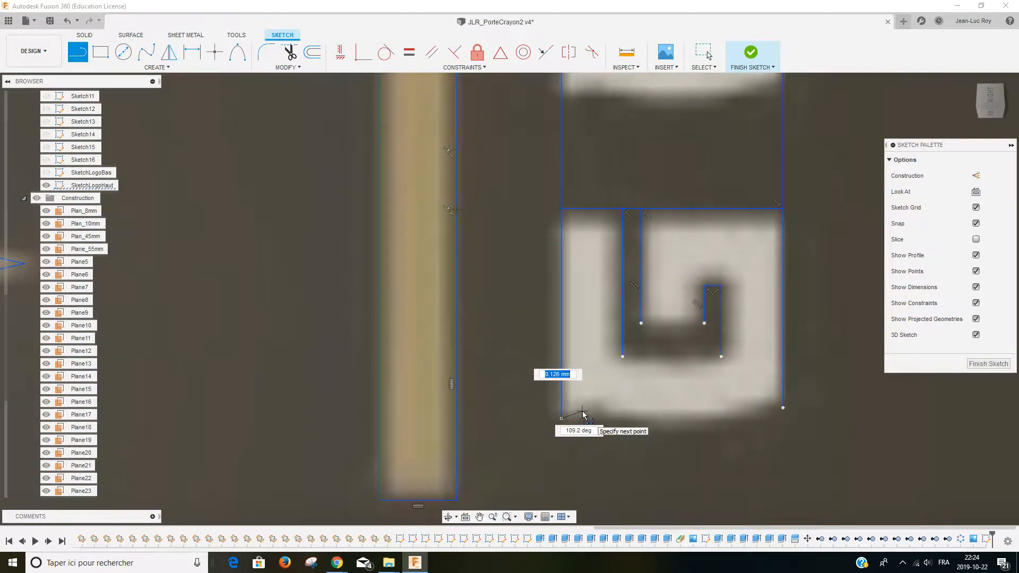
scroll(582, 413, "up", 3)
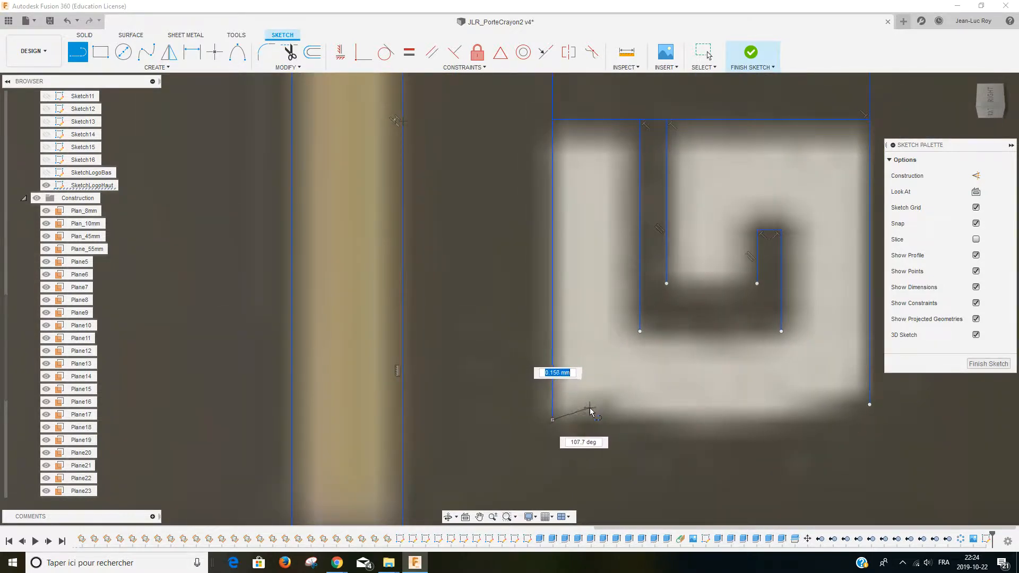
left_click(589, 409)
key("Escape")
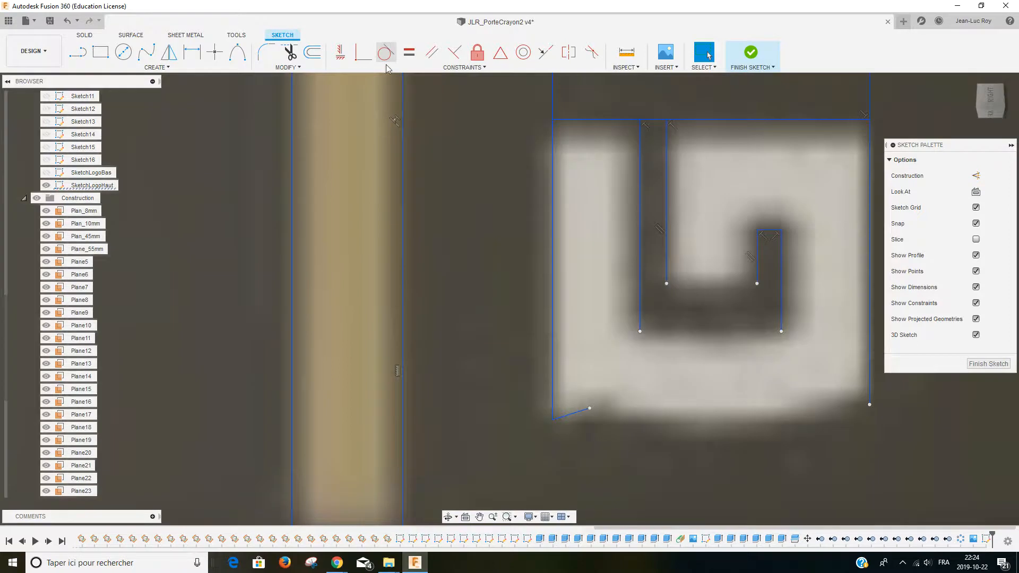
Draw a conic curve with rho 0.75 along the G's curved outer edge, from the short slanted line to the opposite long line's end
left_click(237, 51)
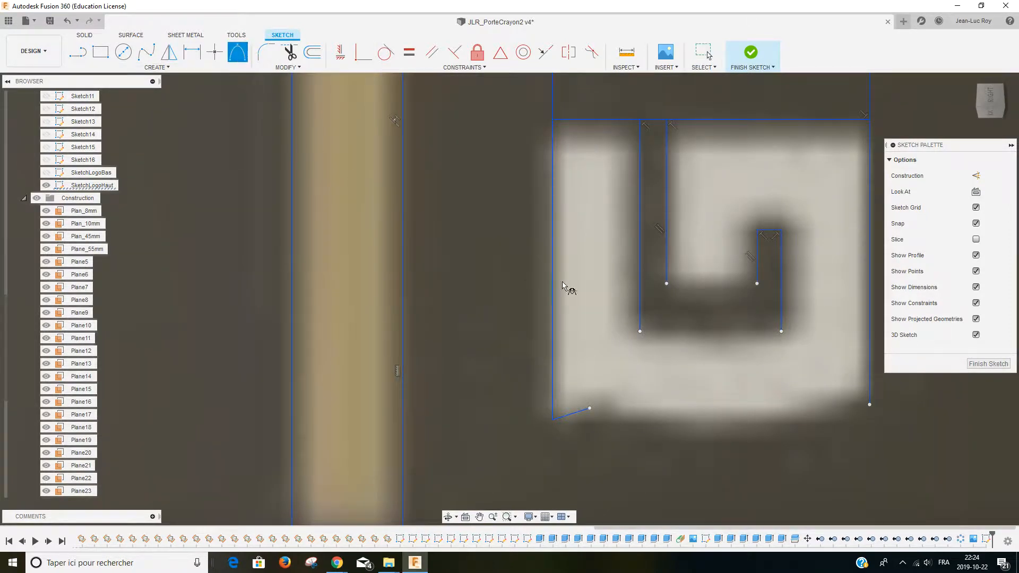
left_click(590, 410)
left_click(869, 405)
left_click(730, 425)
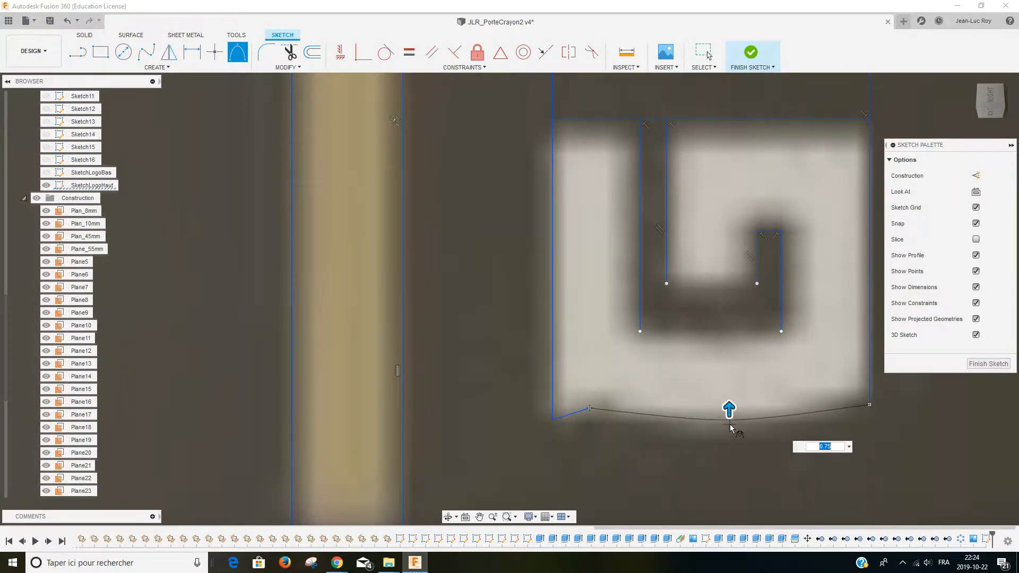
key("Return")
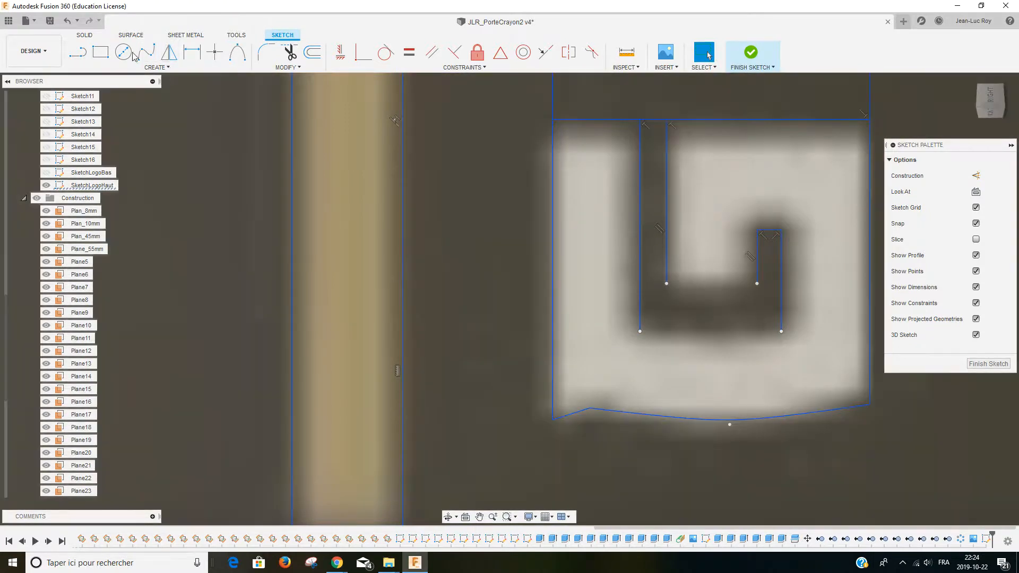
Draw two conic curves joining the free line ends along the outer and inner sides of the G's slot
left_click(237, 52)
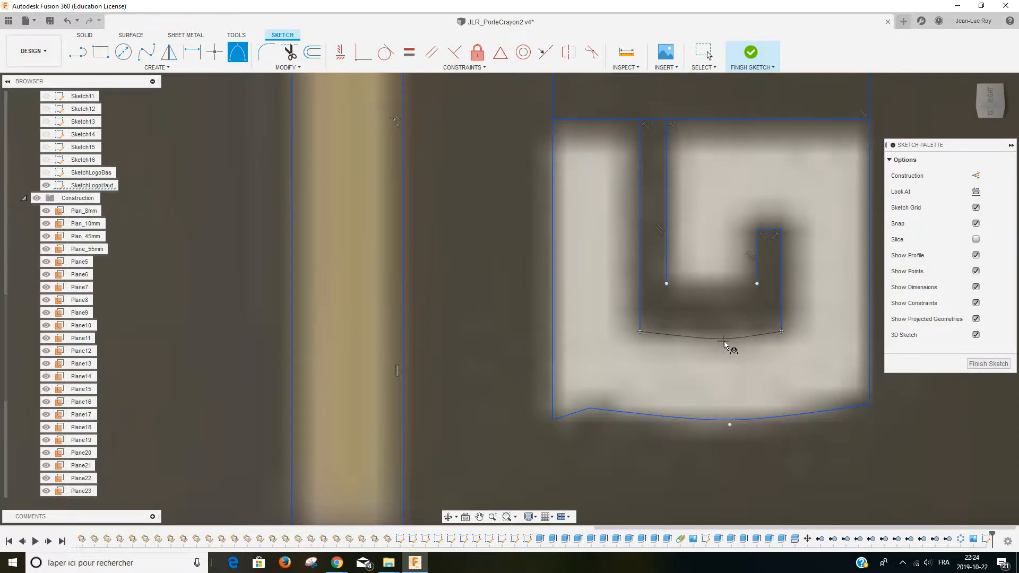
left_click(729, 344)
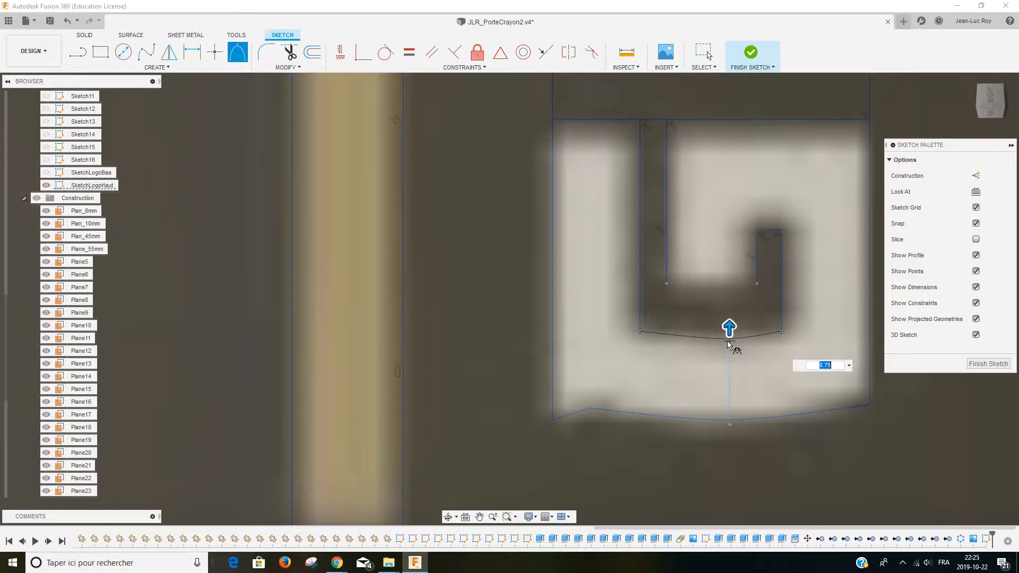
key("Escape")
scroll(757, 347, "down", 2)
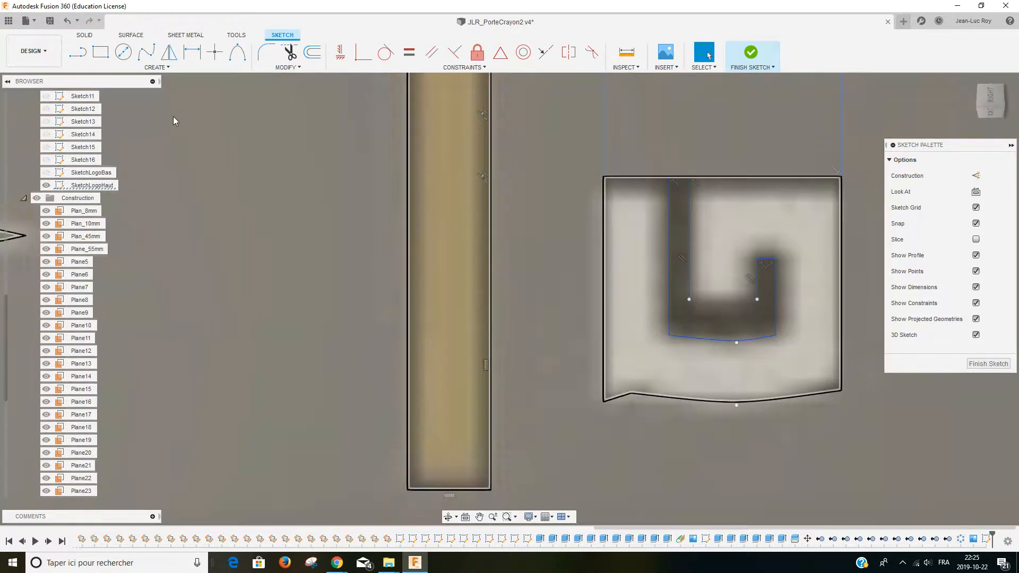
left_click(237, 52)
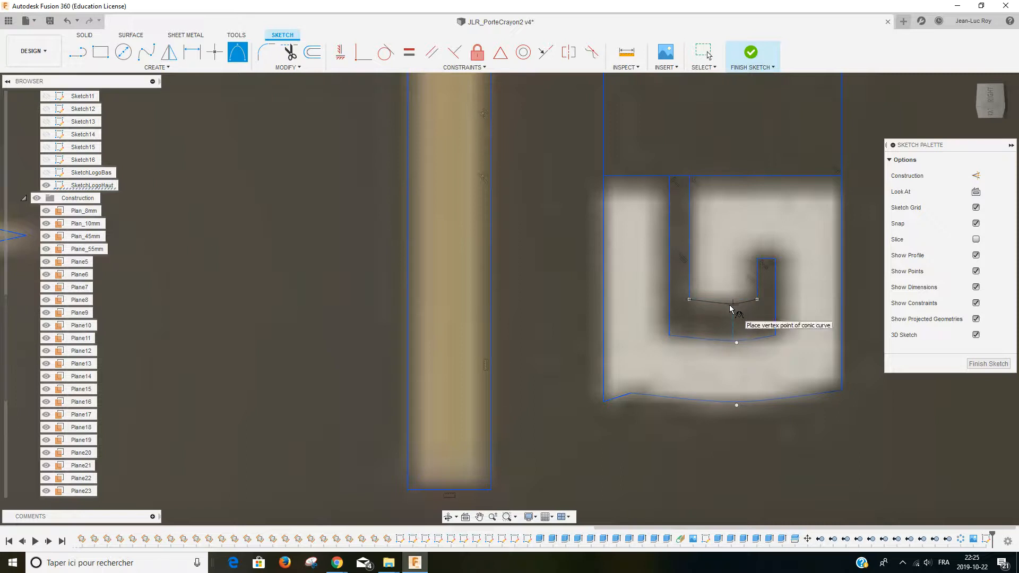
left_click(729, 305)
key("Escape")
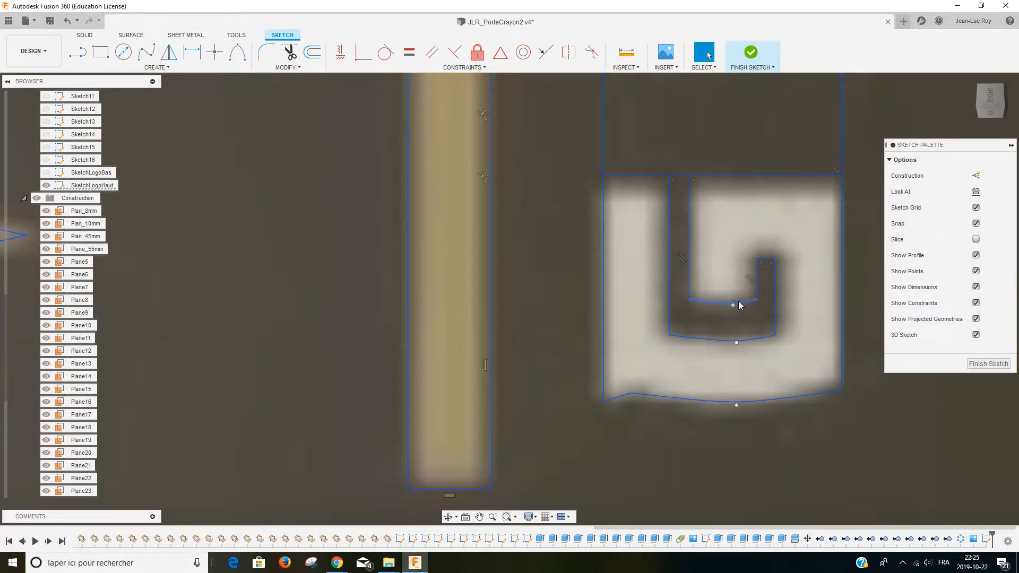
Trim the segment of the G's crossing line that spans the slot's opening
scroll(737, 263, "down", 2)
scroll(707, 199, "up", 1)
scroll(696, 218, "up", 1)
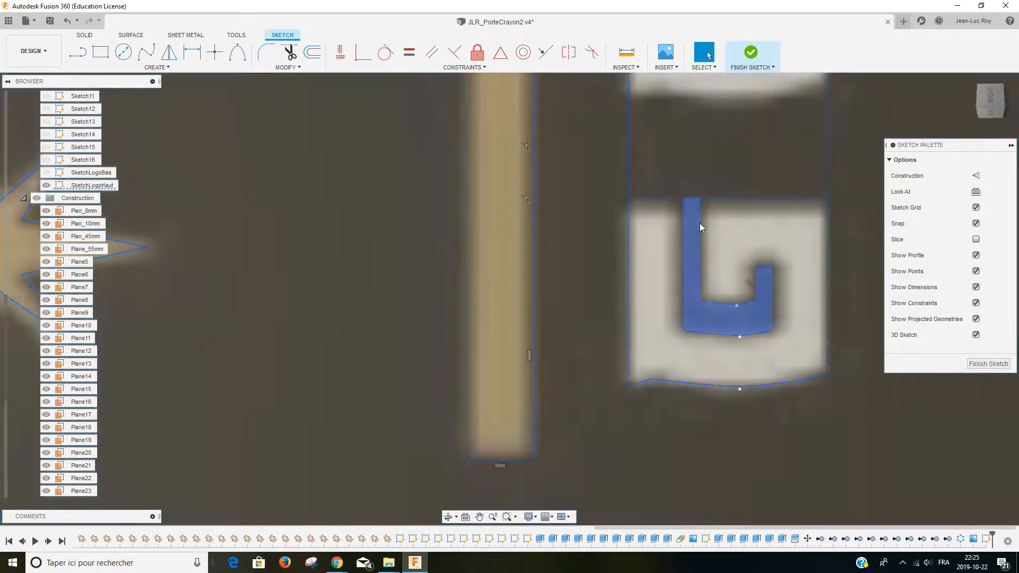
left_click(295, 68)
left_click(272, 91)
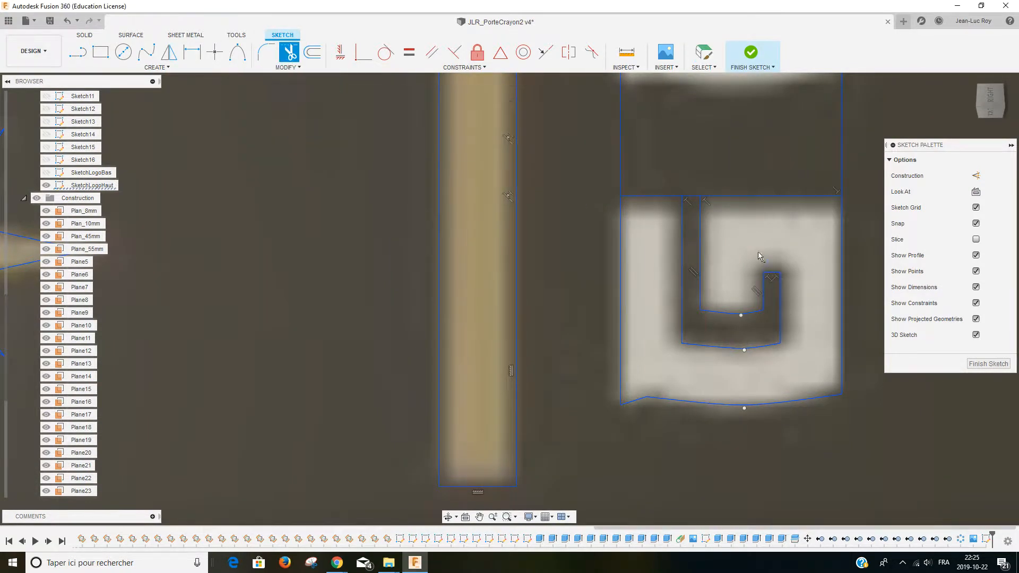
left_click(692, 196)
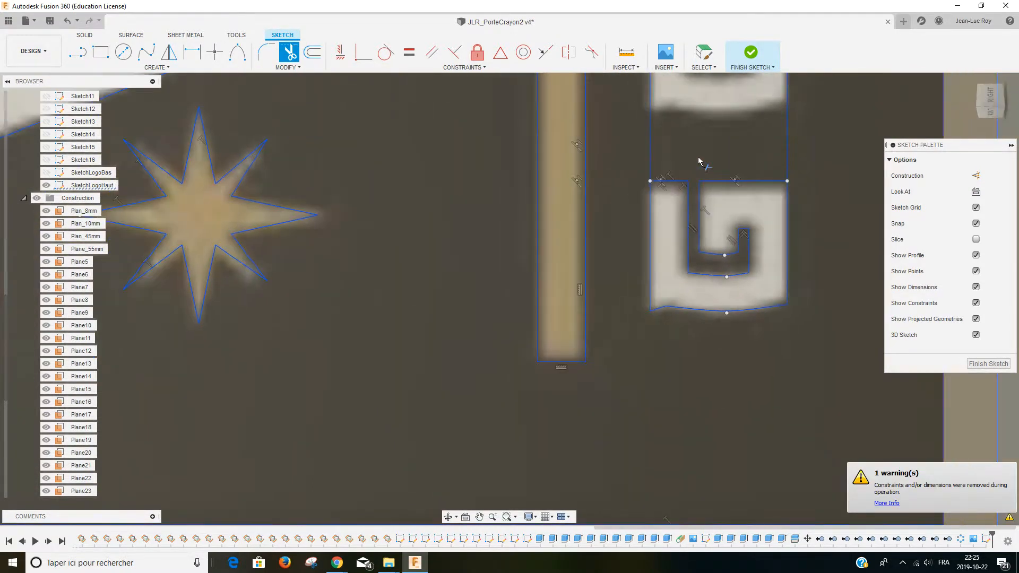
Sketch a short slanted line about 0.11 mm long at the O's corner nearest the G, starting on the long lettering line
scroll(678, 137, "up", 1)
middle_click_drag(690, 197, 492, 296)
scroll(492, 296, "down", 1)
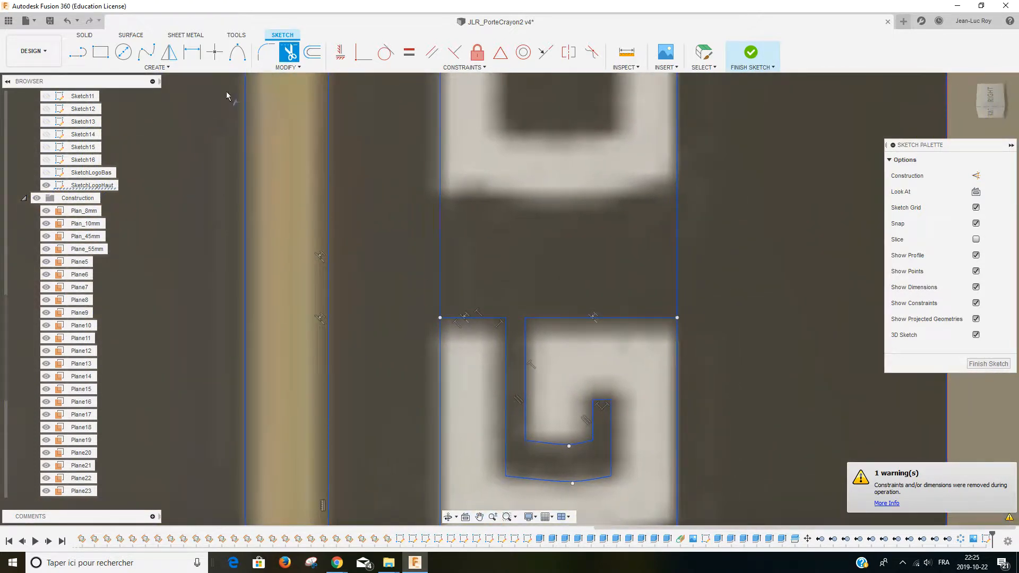
left_click(80, 53)
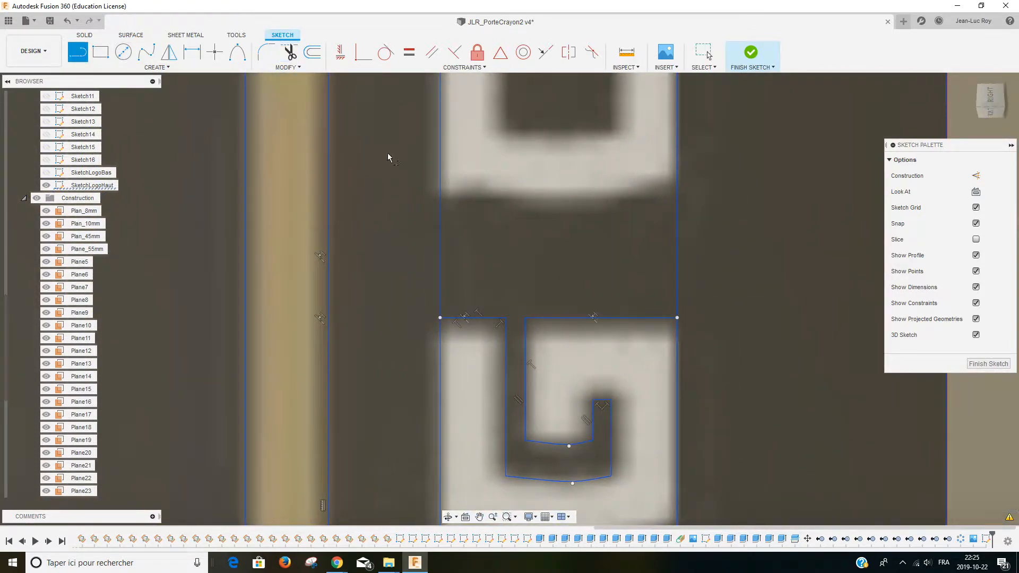
left_click(440, 202)
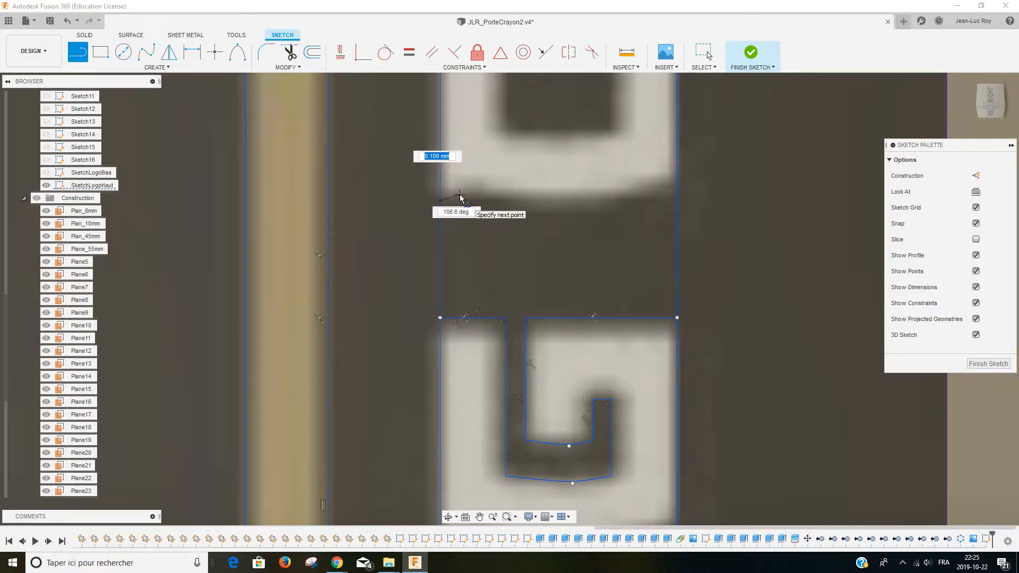
left_click(460, 195)
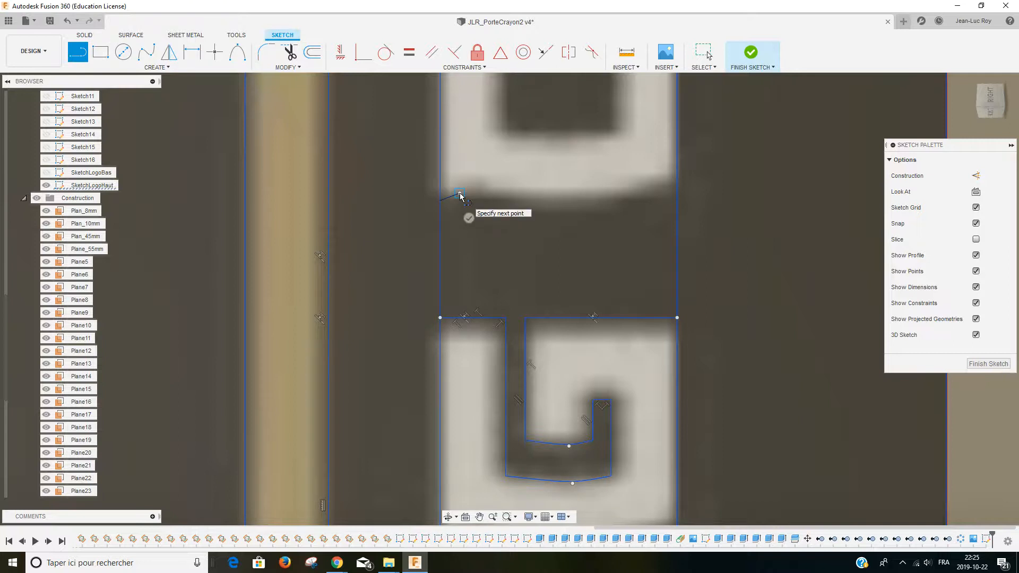
key("Escape")
Sketch three connected perpendicular lines around the O's inner opening, about 0.56 by 0.39 mm, leaving the side away from the G open
scroll(505, 157, "down", 4)
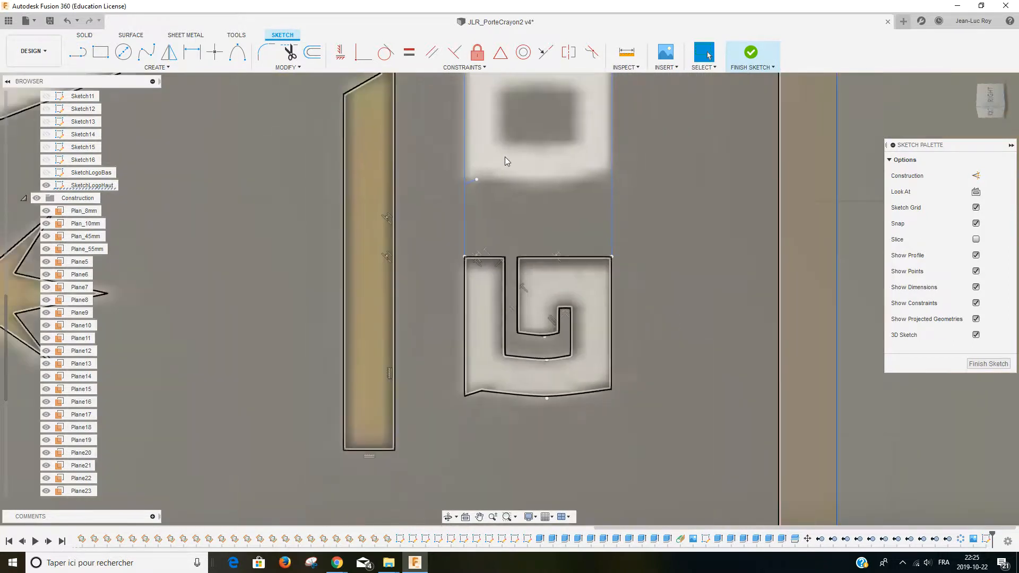
middle_click_drag(505, 161, 511, 265)
scroll(508, 216, "up", 3)
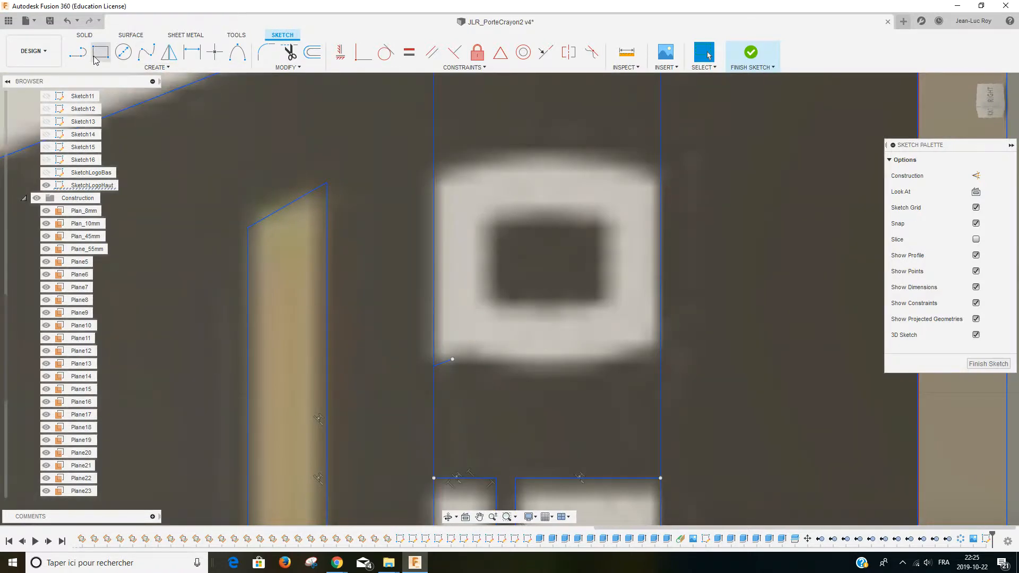
key("l")
left_click(497, 229)
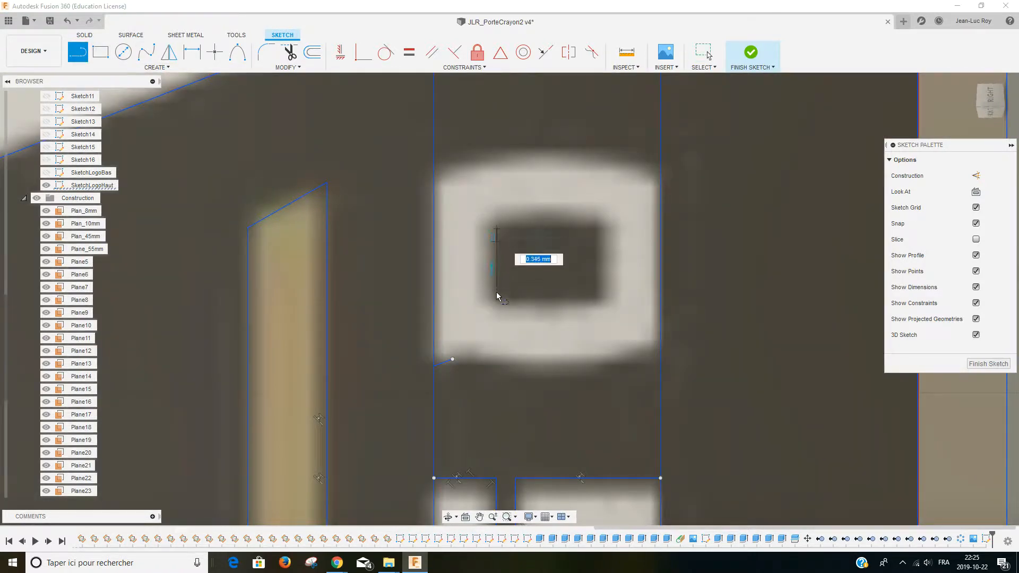
left_click(497, 298)
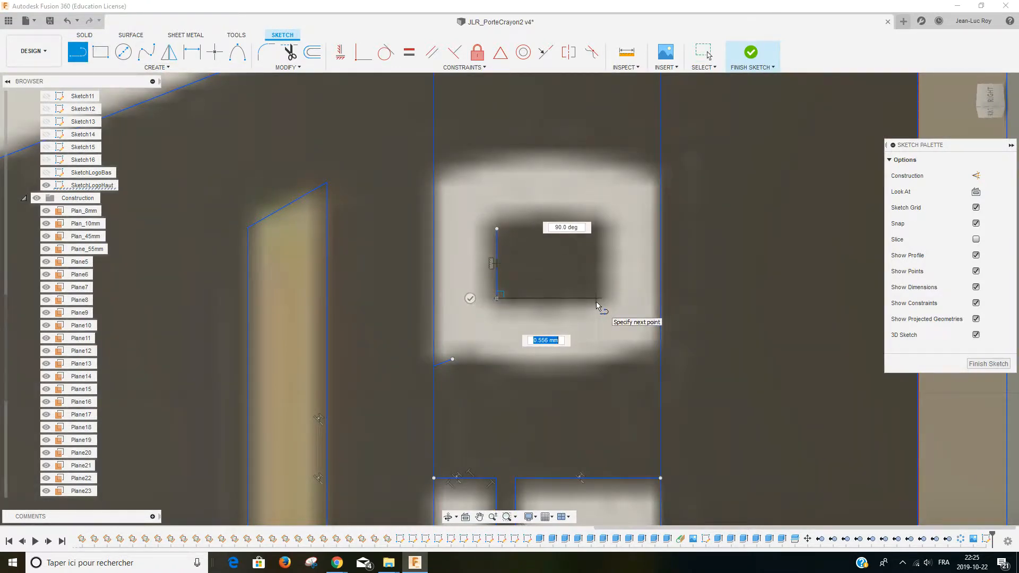
left_click(596, 298)
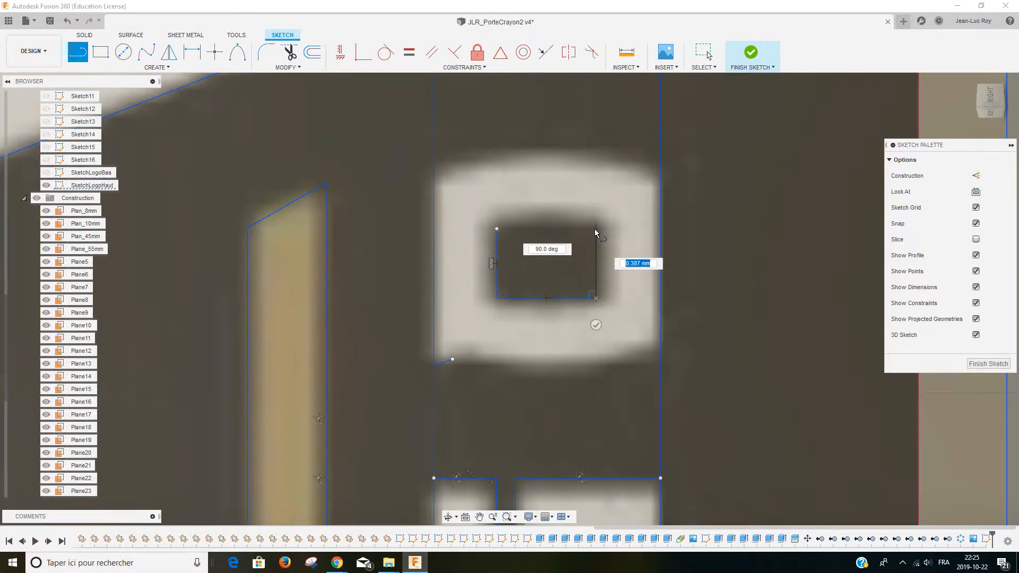
left_click(595, 230)
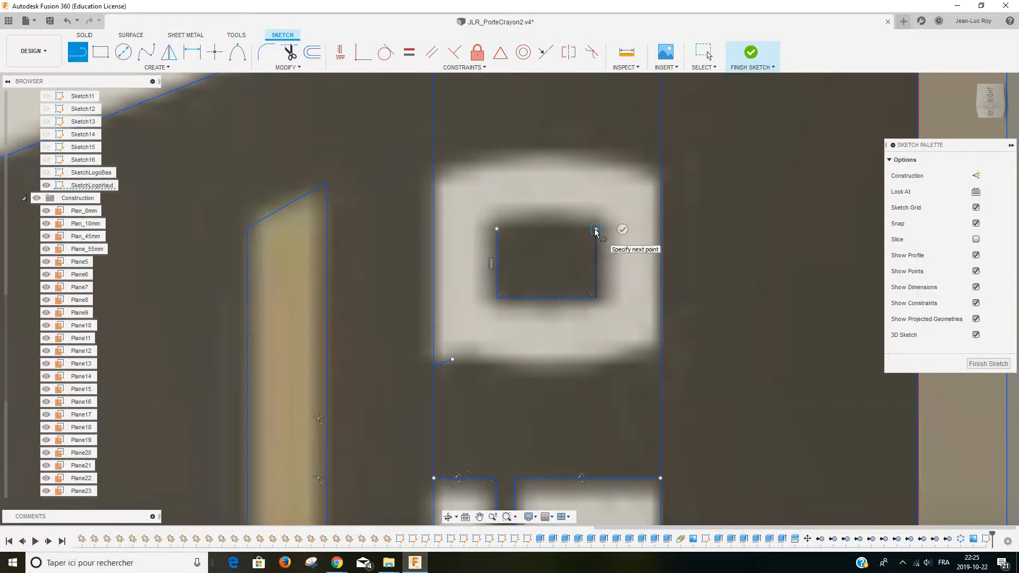
key("Escape")
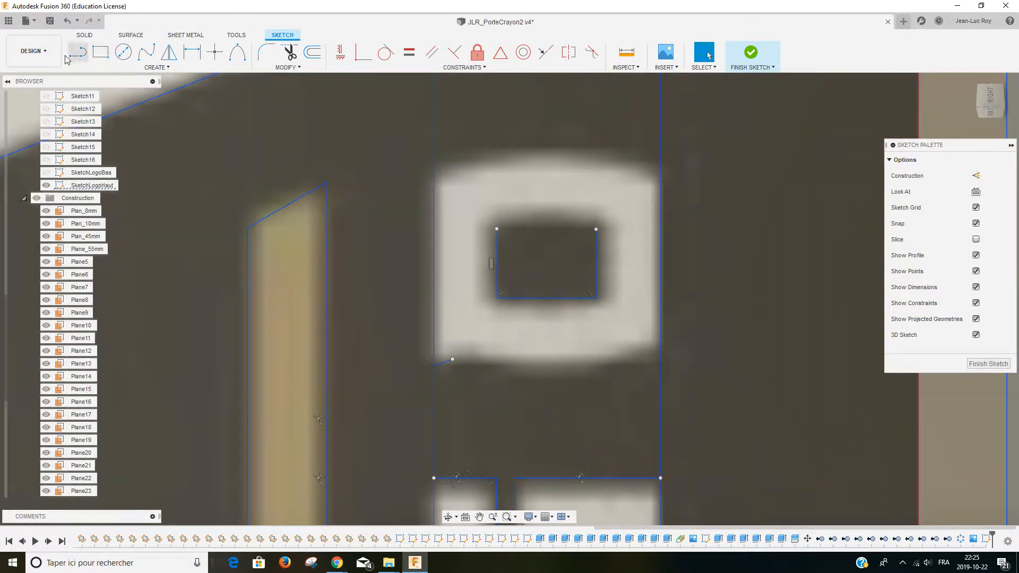
Try to close the O's outer edge away from the G with a straight line between the two long lettering lines
left_click(68, 57)
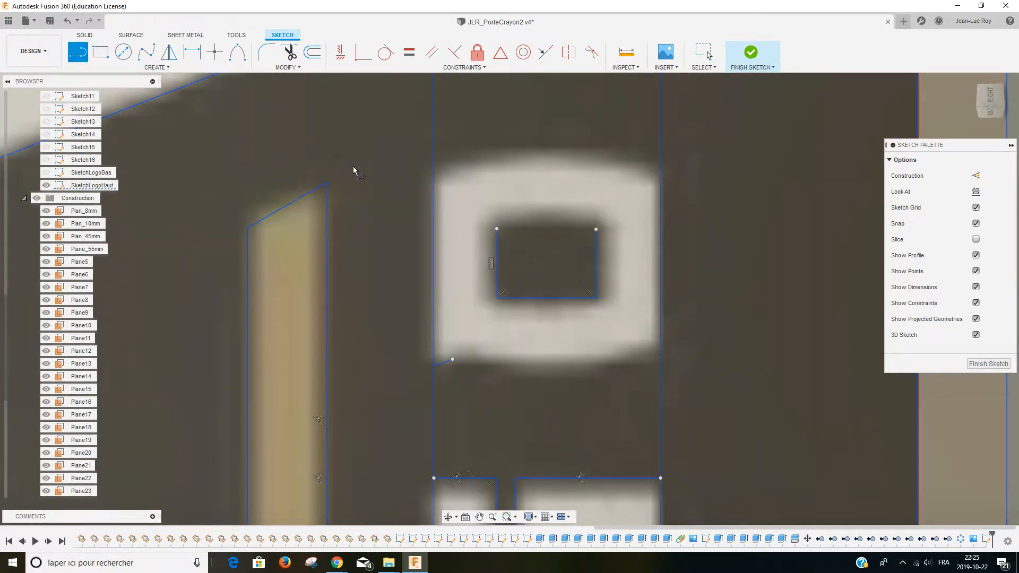
left_click(435, 177)
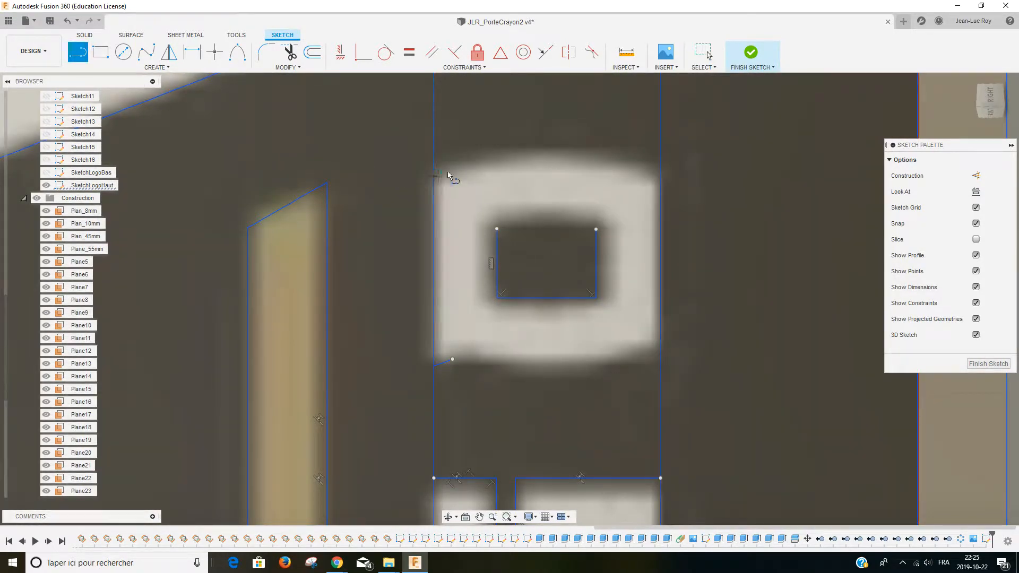
left_click(661, 176)
key("Escape")
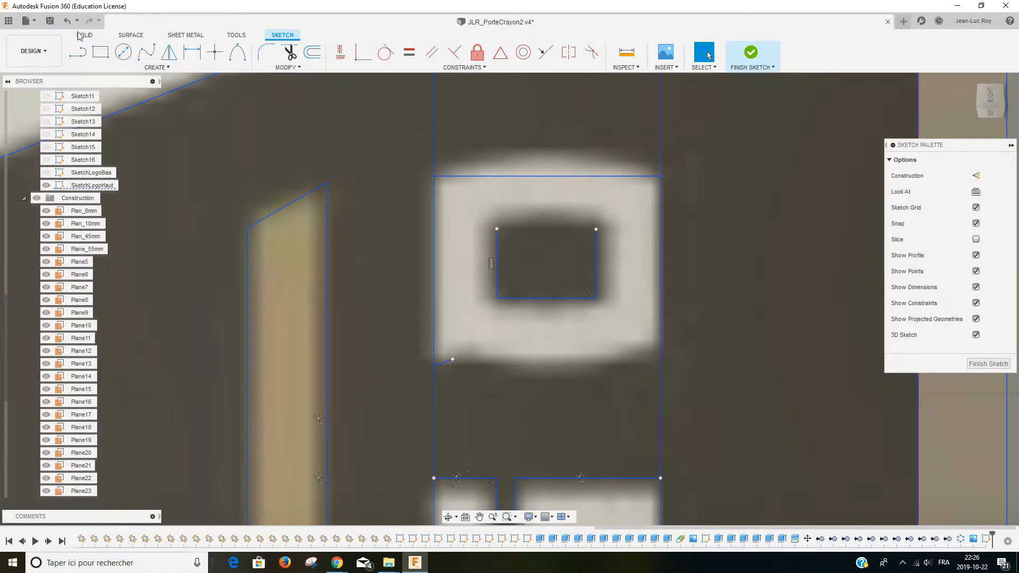
Draw an outward conic curve with rho 0.75 between the two long lettering lines along the O's outer edge away from the G
left_click(241, 64)
left_click(435, 172)
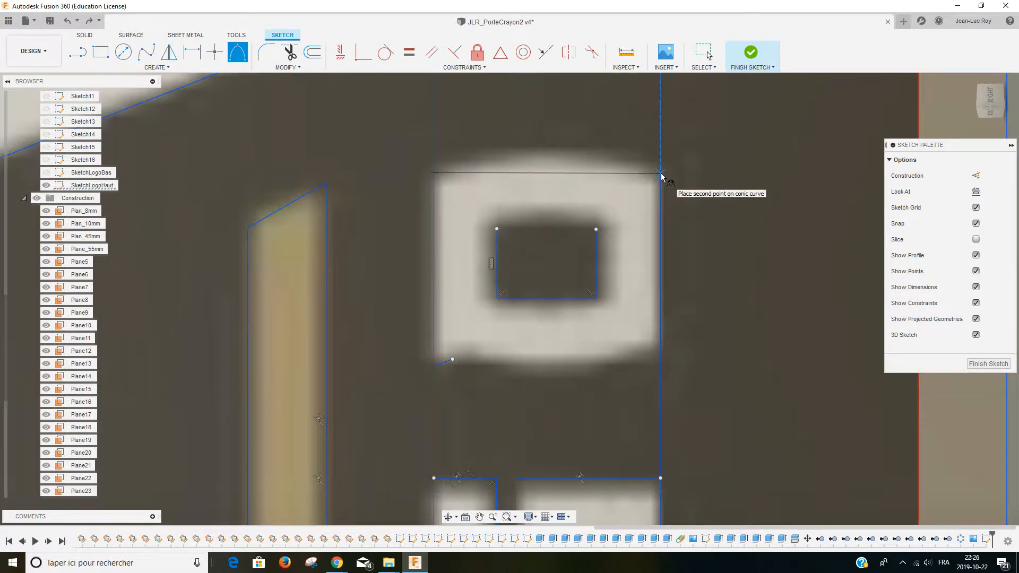
left_click(661, 172)
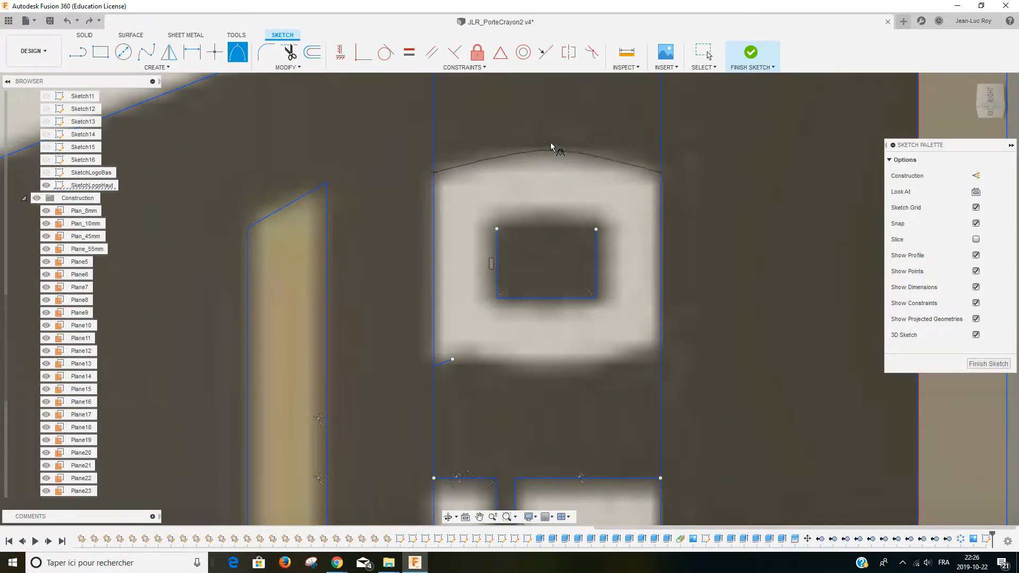
left_click(547, 142)
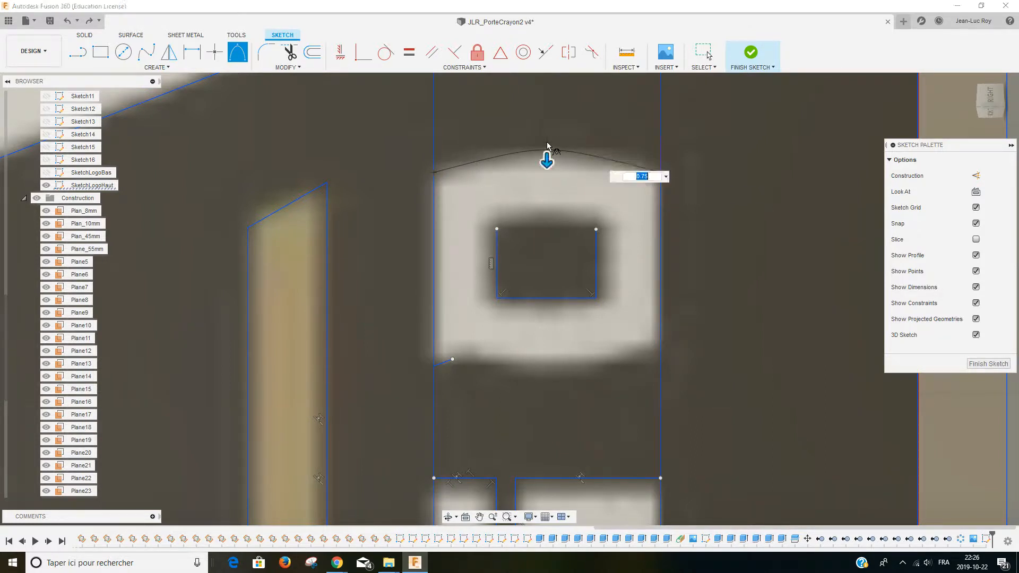
key("Return")
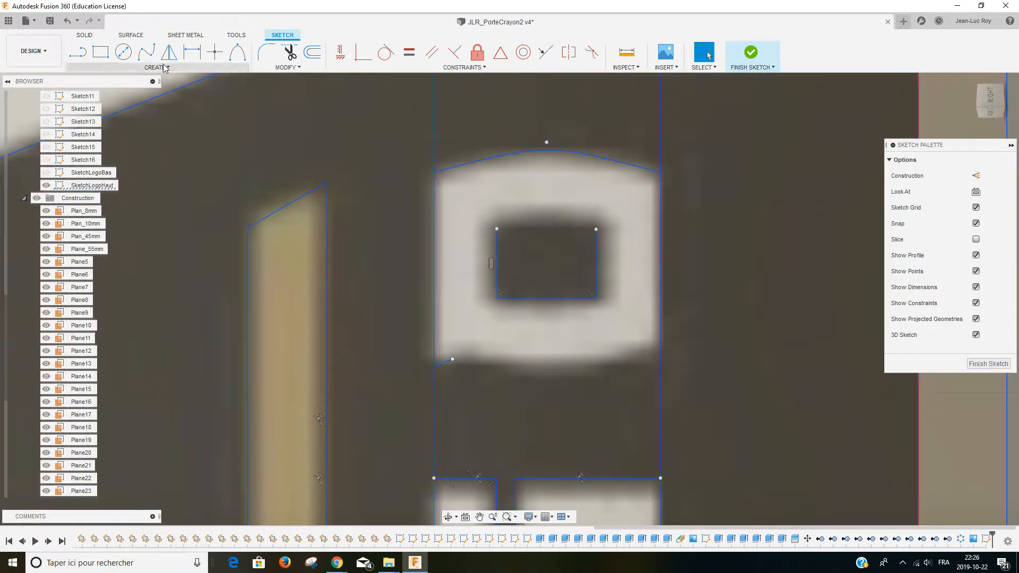
left_click(238, 56)
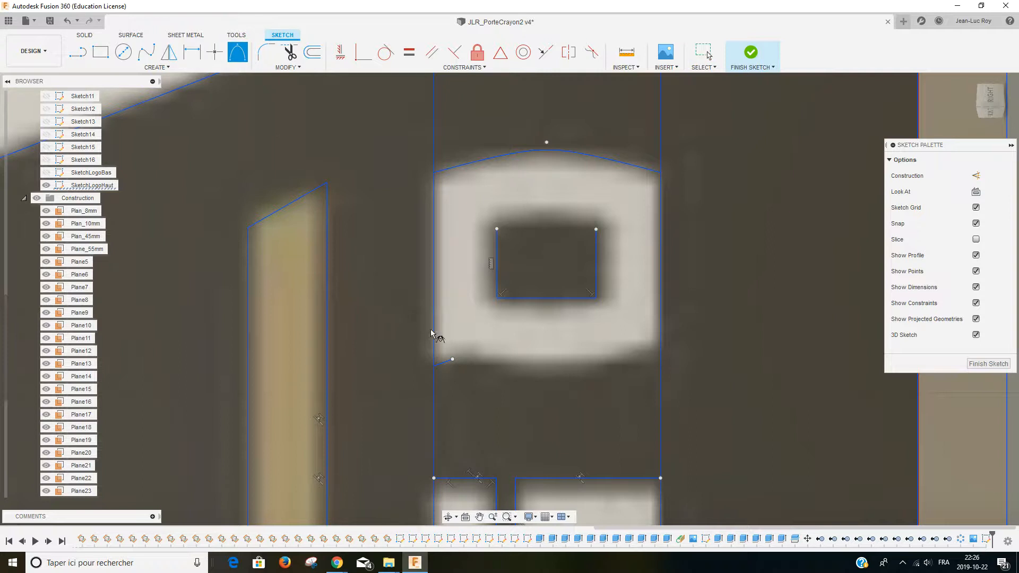
left_click(661, 360)
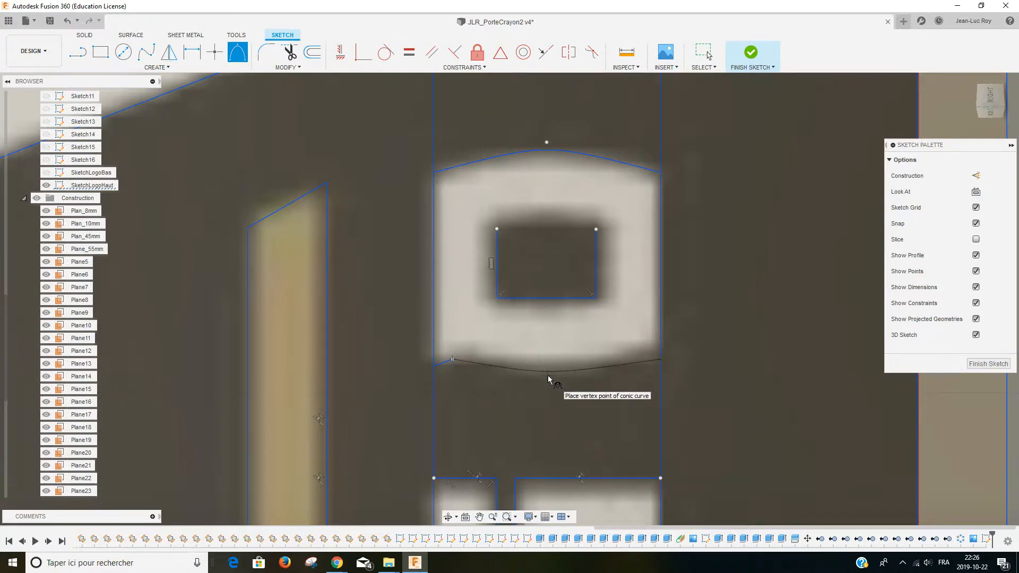
scroll(549, 379, "down", 5)
scroll(549, 379, "up", 2)
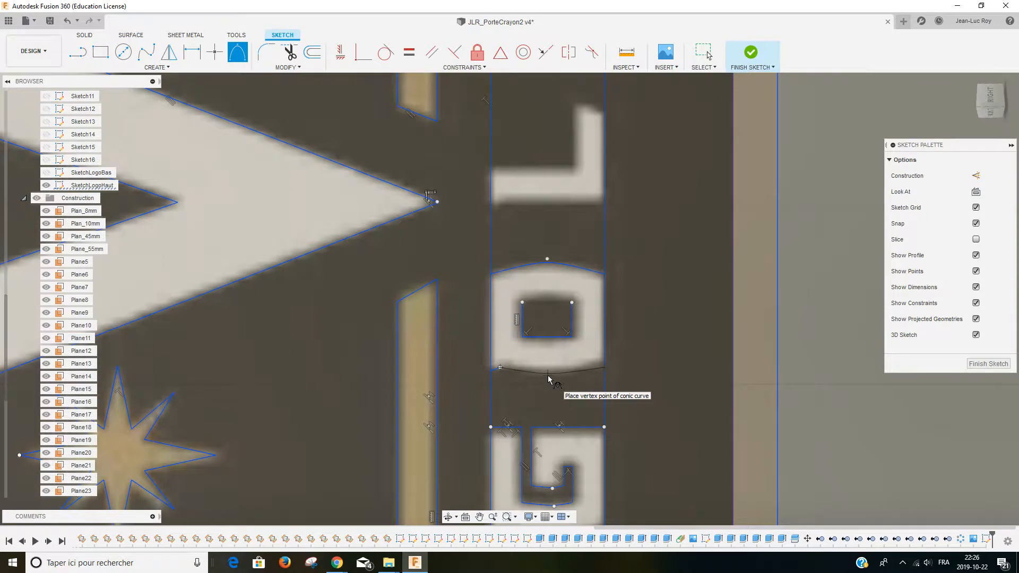
key("Escape")
scroll(516, 360, "up", 2)
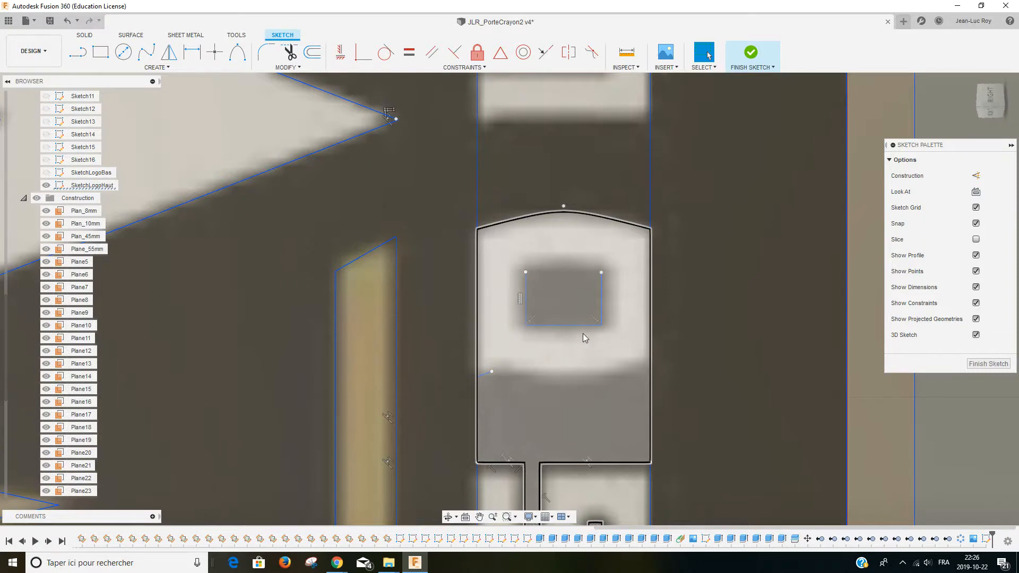
Trim away the O's inner-opening line facing the G and the short slanted line at its outer corner
left_click(572, 323)
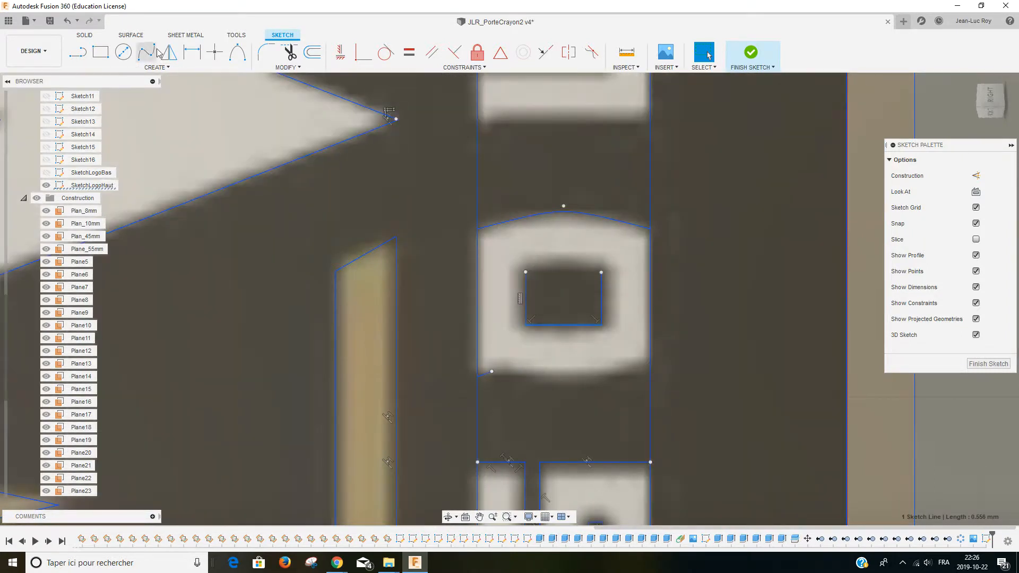
left_click(303, 68)
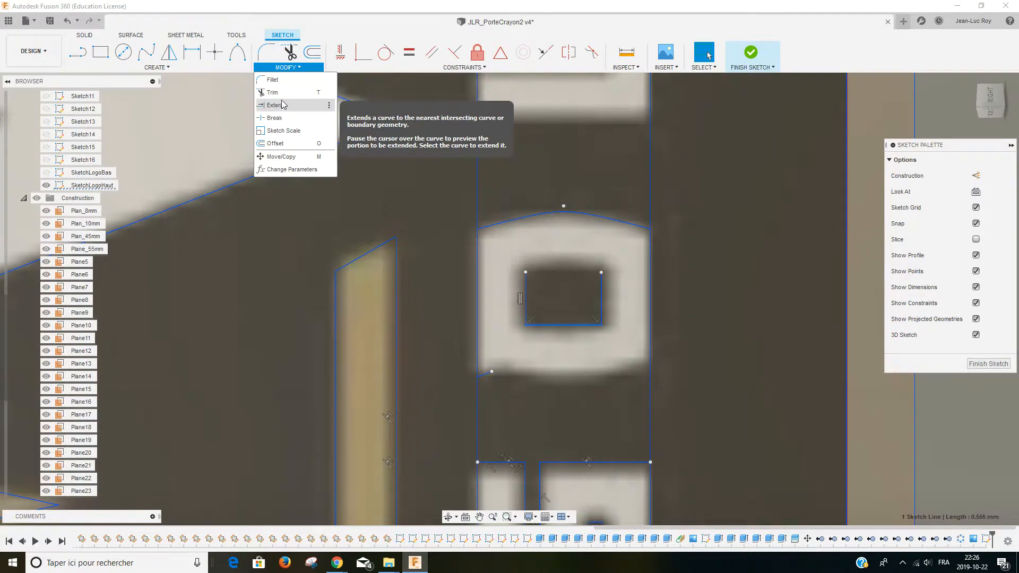
left_click(272, 93)
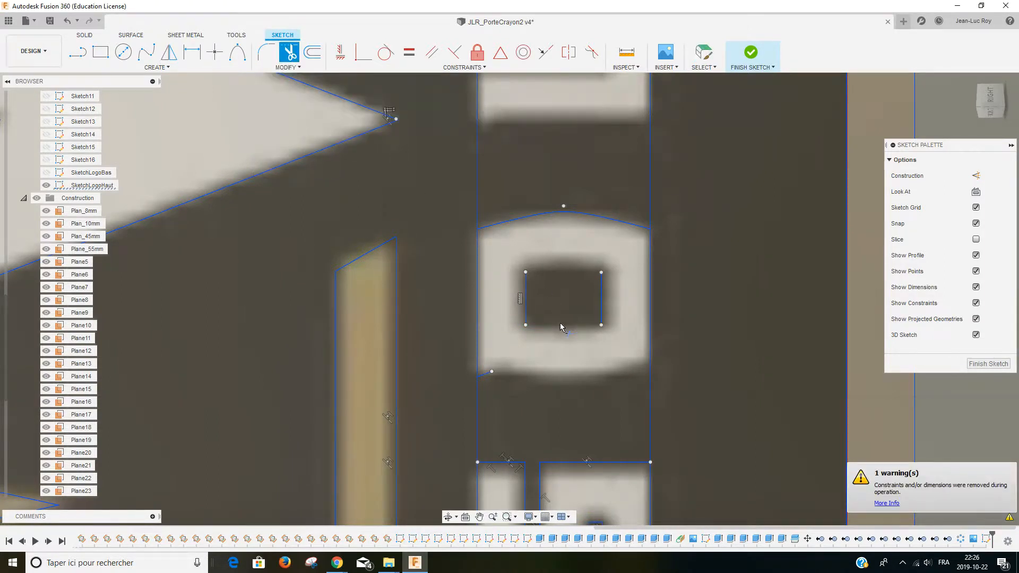
scroll(559, 322, "up", 2)
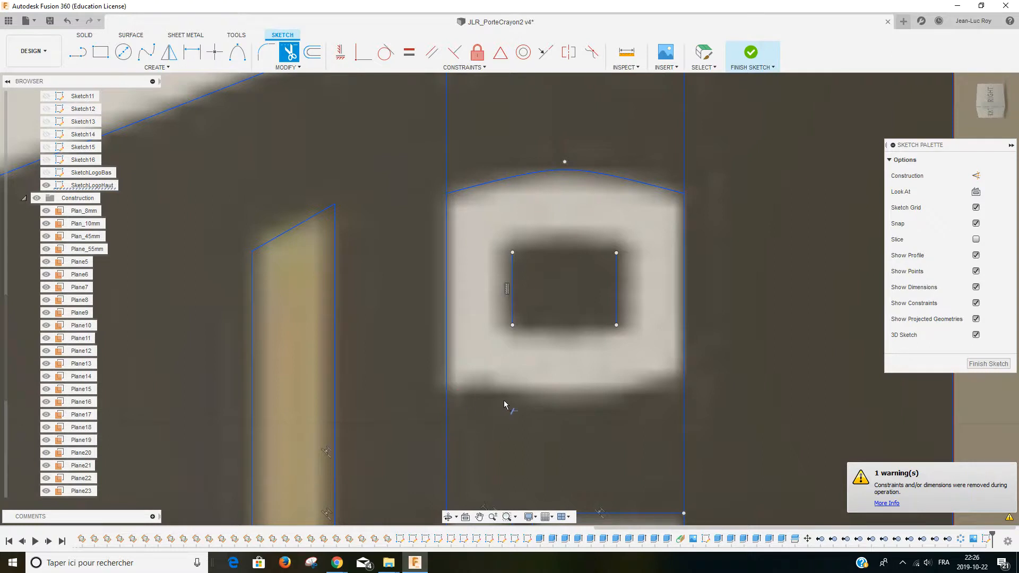
scroll(509, 323, "down", 2)
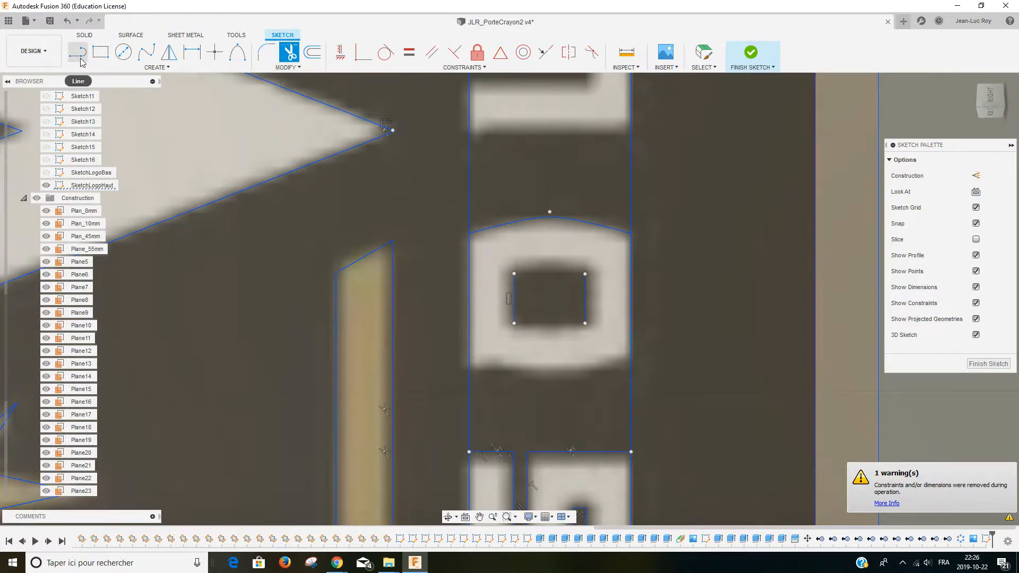
Draw an outward conic curve with rho 0.75 between the two long lettering lines along the O's outer edge facing the G
left_click(237, 52)
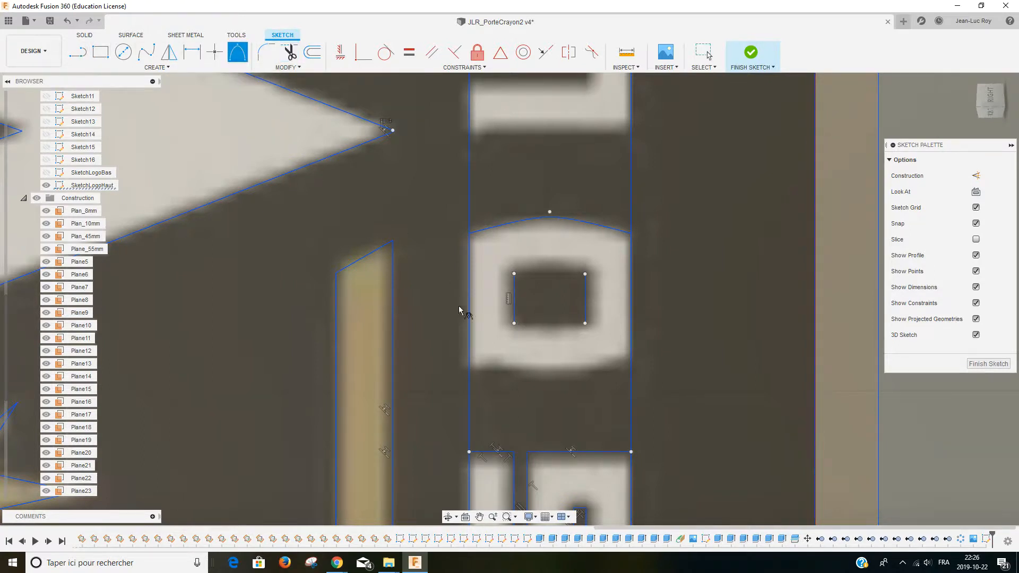
left_click(469, 360)
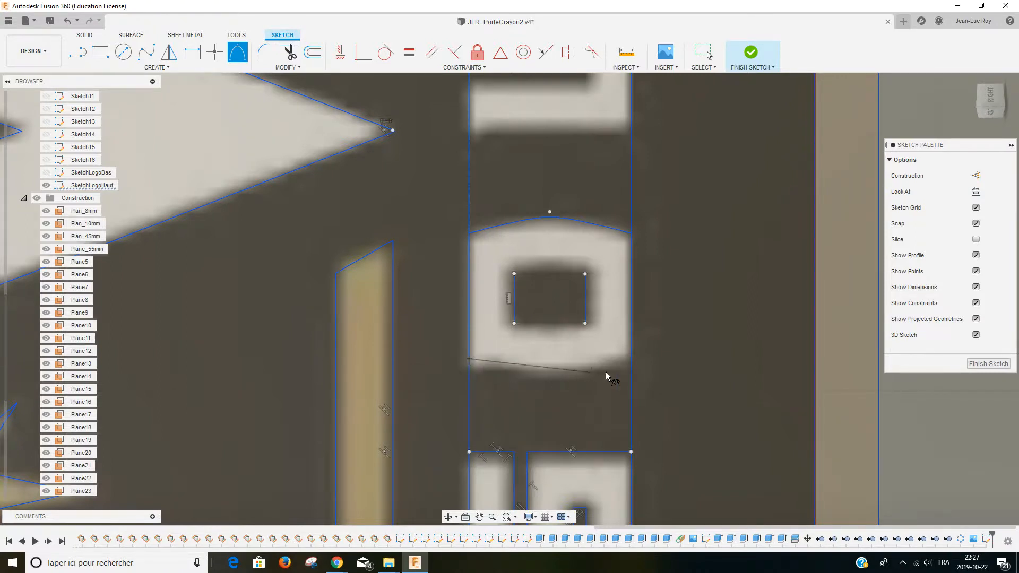
left_click(631, 363)
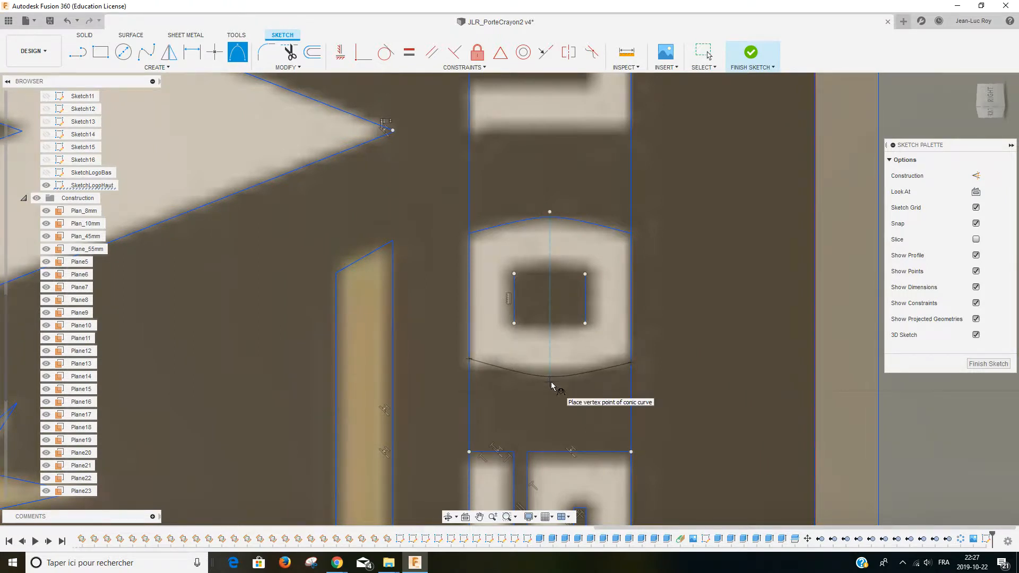
left_click(551, 384)
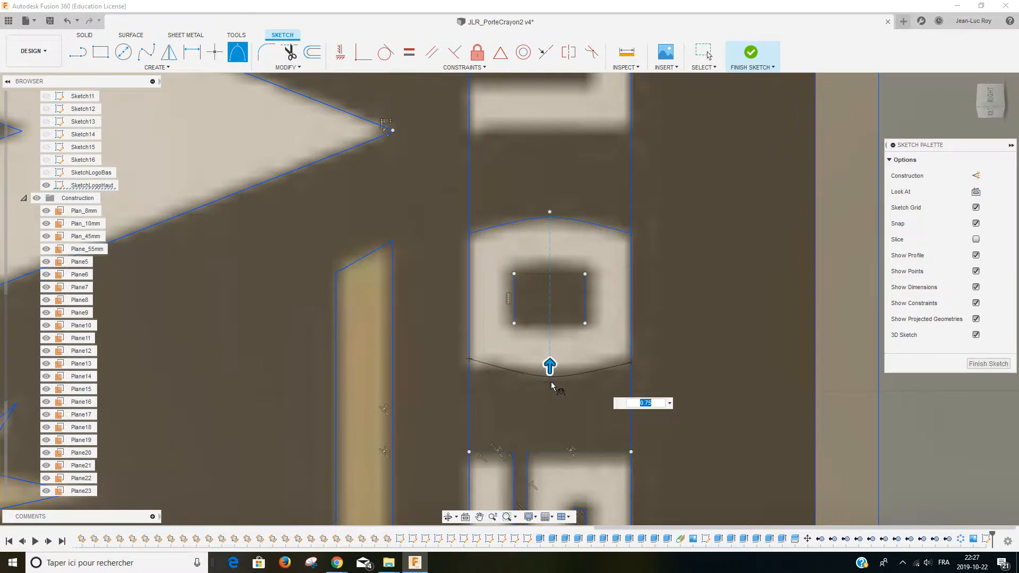
key("Return")
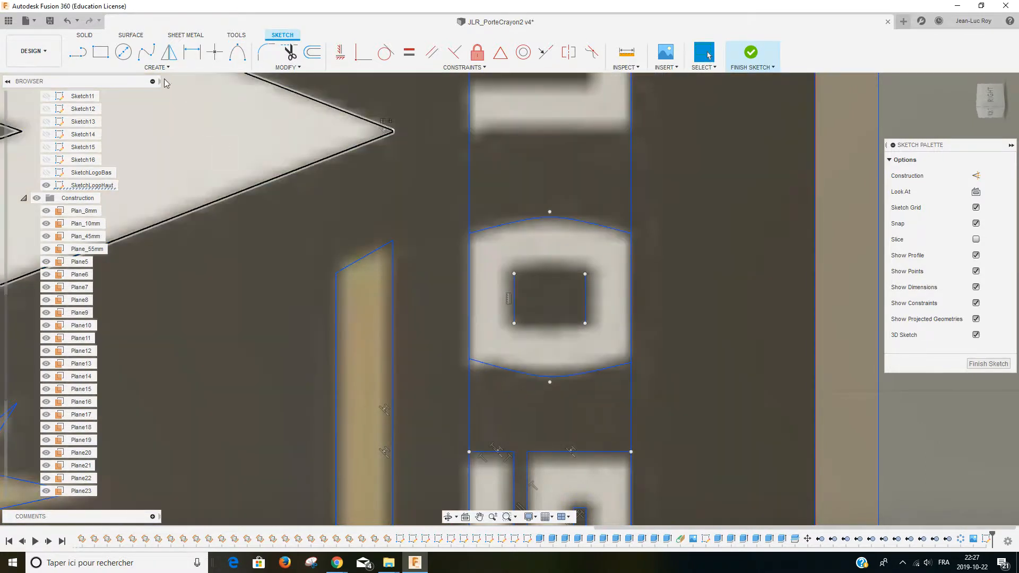
Close the O's inner opening on the side away from the G with an outward conic curve of rho 0.75
left_click(243, 56)
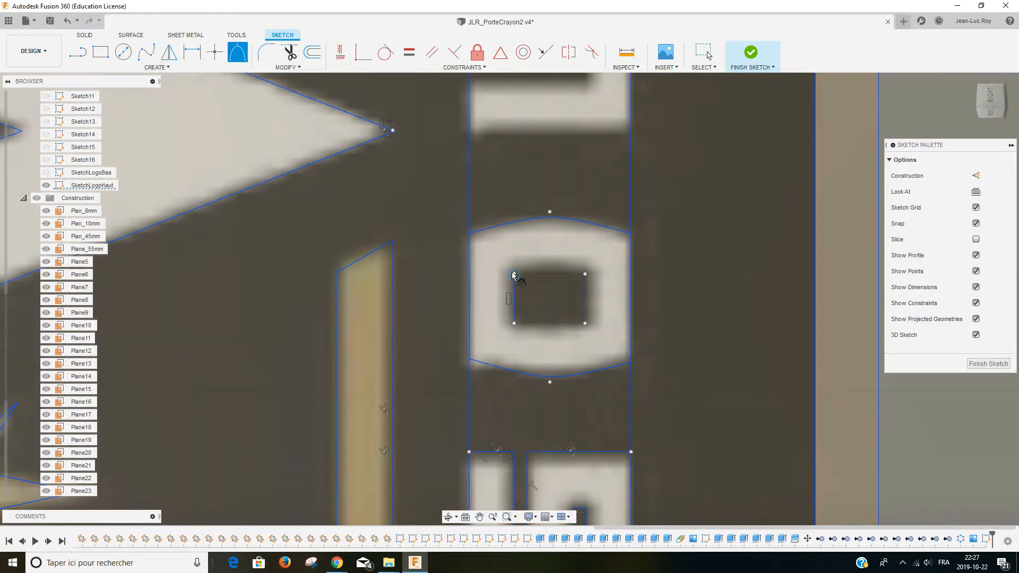
left_click(585, 274)
left_click(549, 267)
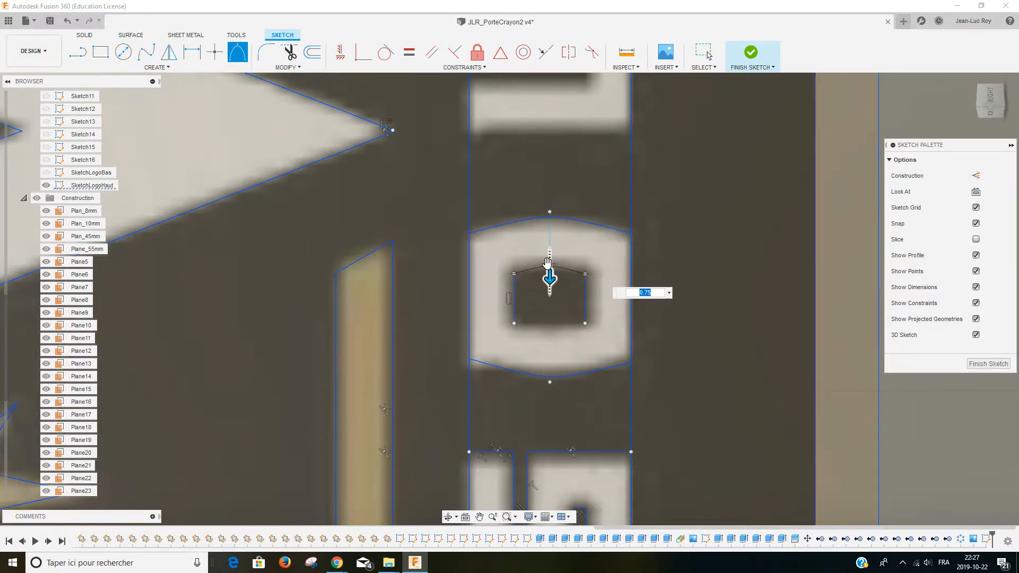
key("Return")
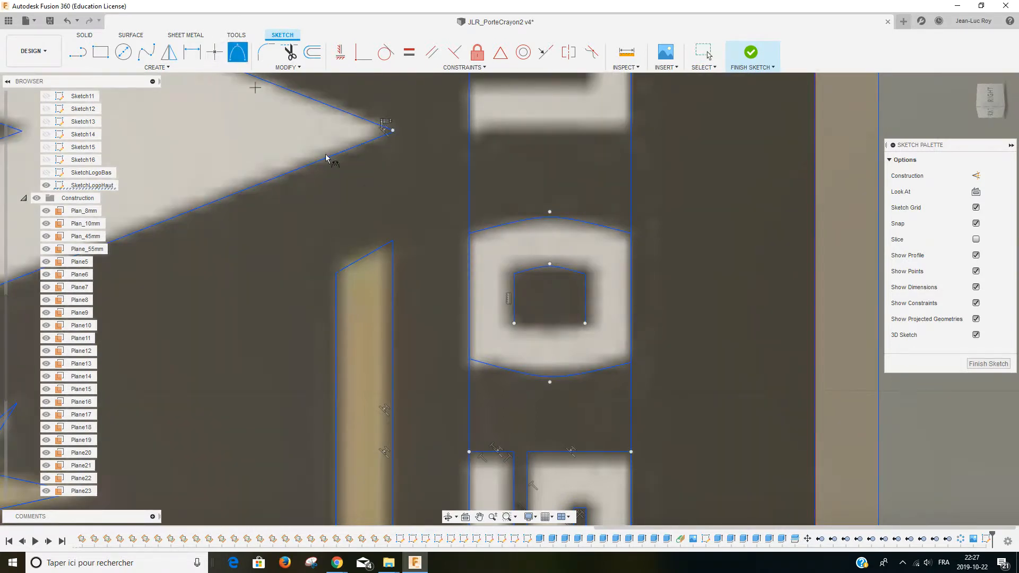
Close the O's inner opening on the side facing the G with an outward conic curve of rho 0.75
left_click(514, 323)
left_click(585, 324)
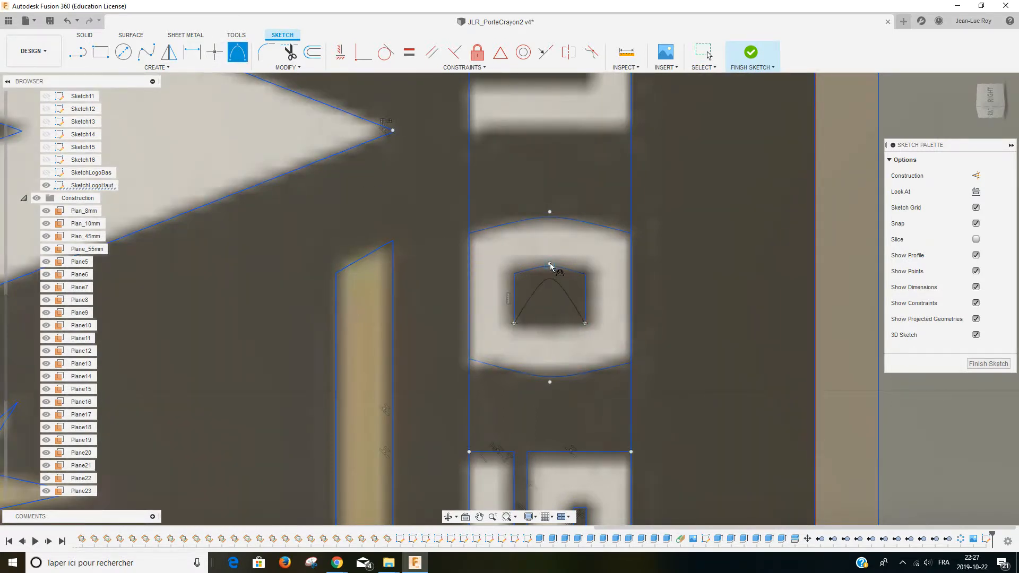
left_click(550, 334)
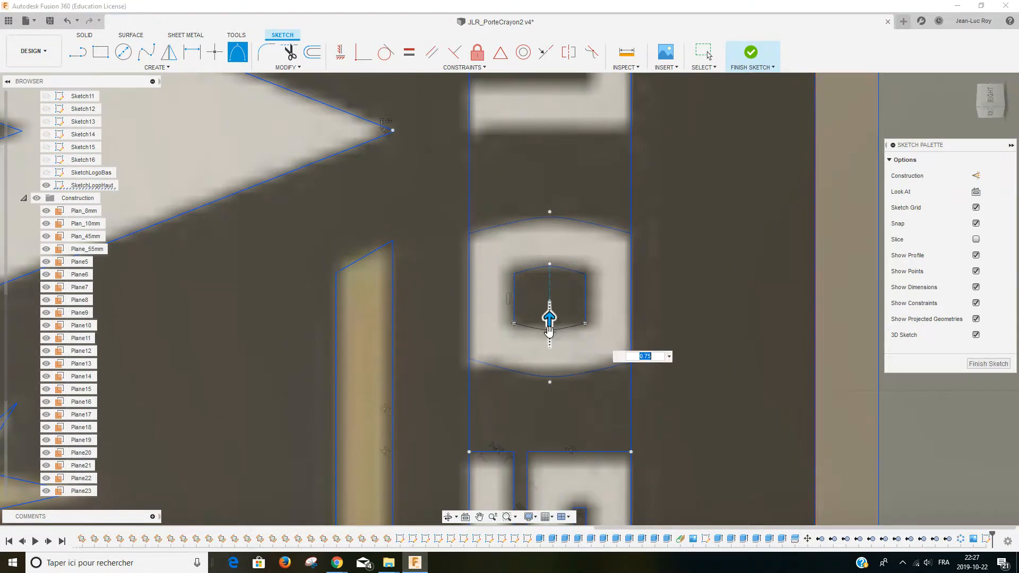
key("Return")
key("Escape")
Trim the two long lettering lines in the gap between the G and the O
scroll(573, 359, "down", 5)
scroll(573, 359, "down", 2)
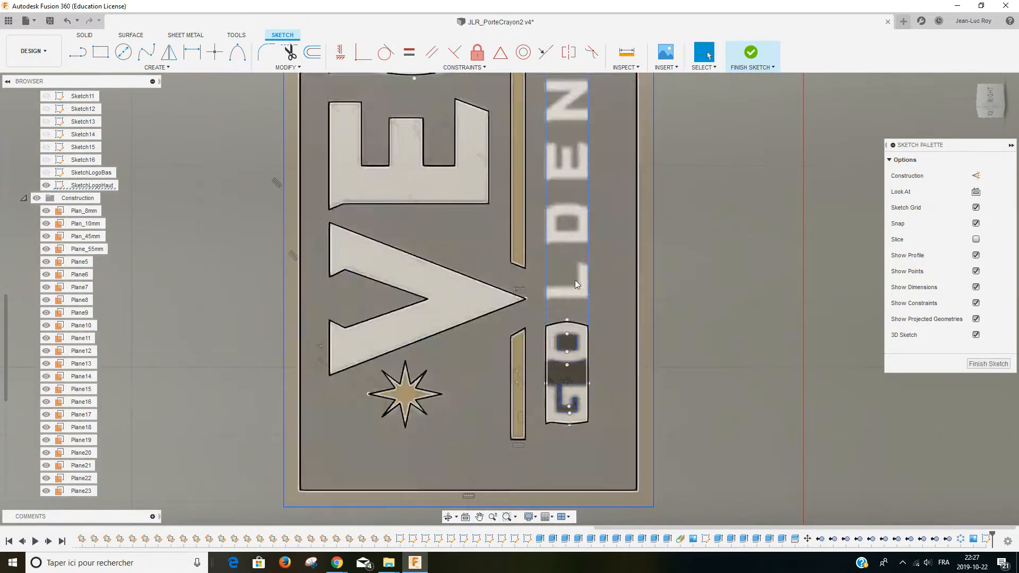
scroll(561, 313, "up", 4)
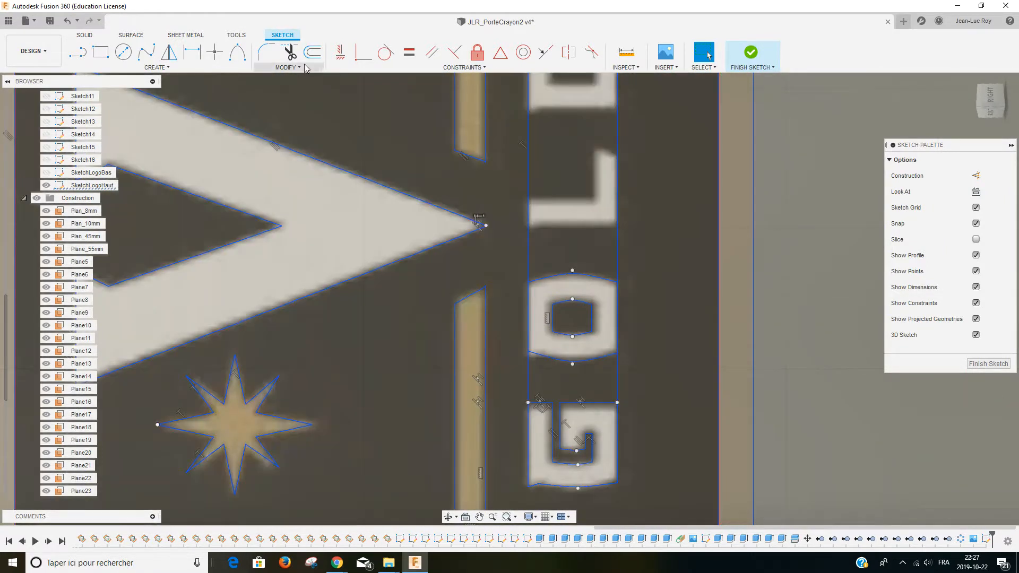
left_click(288, 67)
left_click(273, 93)
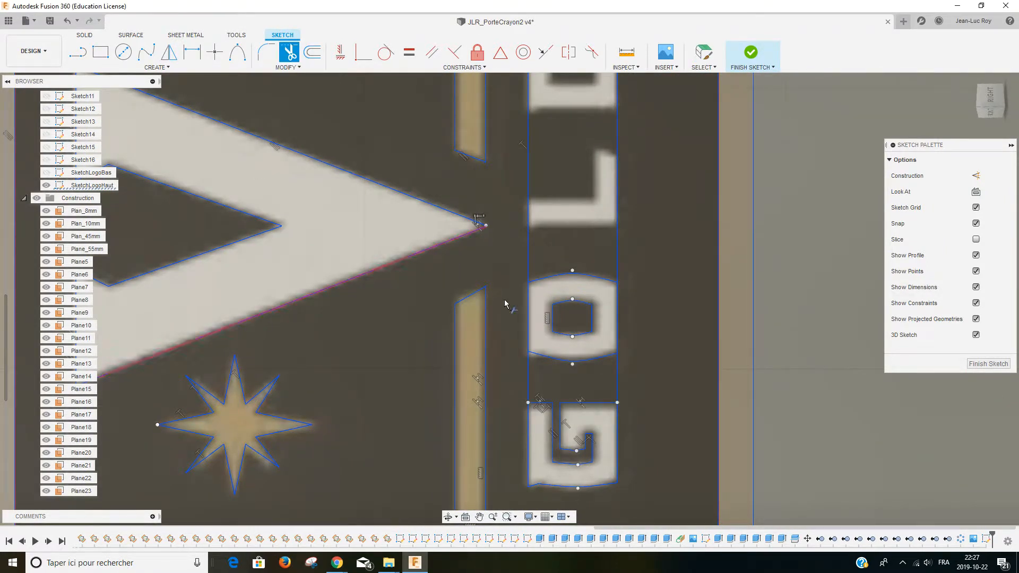
left_click(529, 370)
left_click(617, 387)
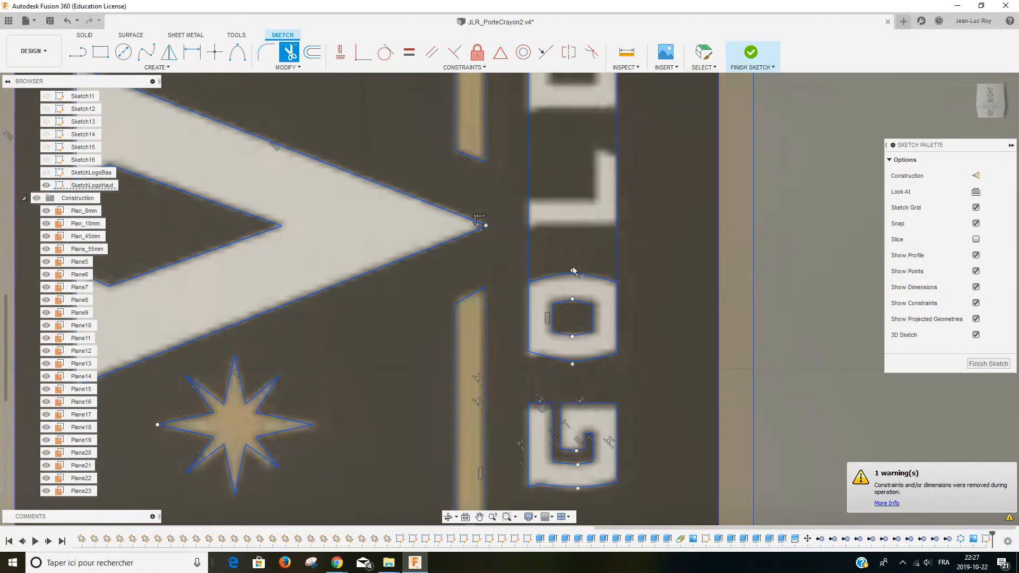
Sketch the L's edge facing the O between the long lettering lines, with a slanted corner segment about 0.12 mm and a straight line
scroll(573, 267, "down", 3)
scroll(566, 253, "up", 4)
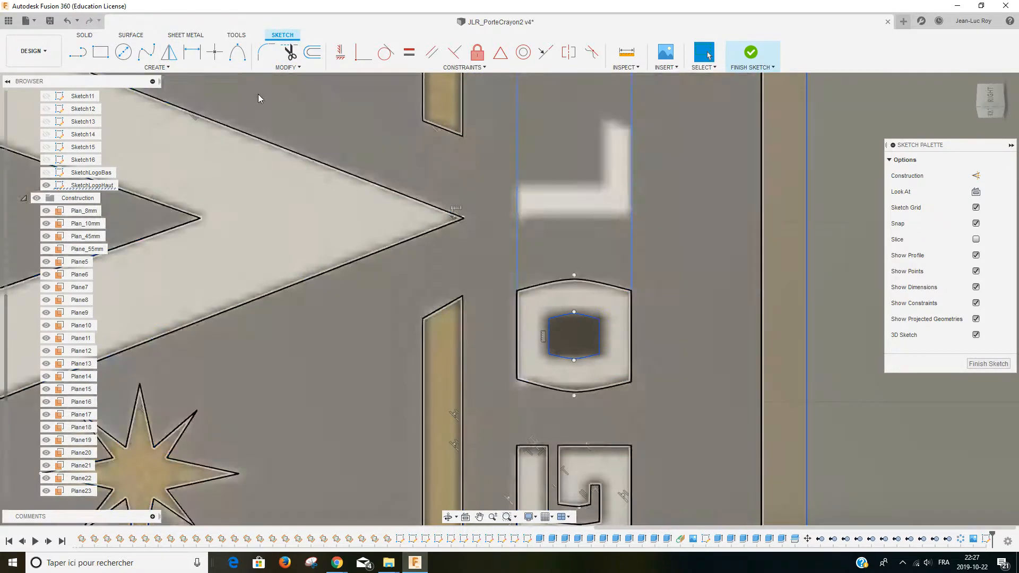
key("l")
scroll(524, 237, "up", 3)
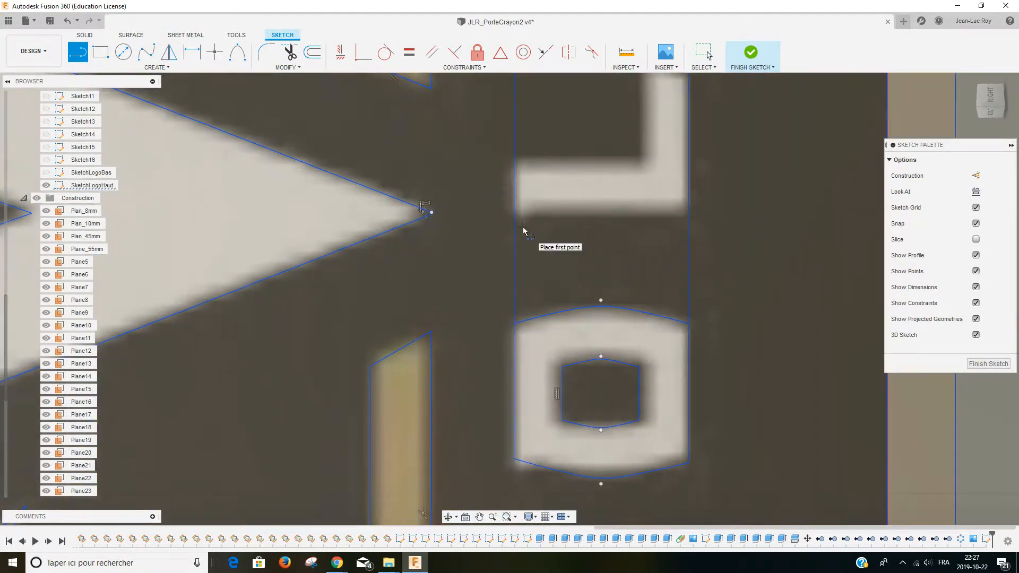
left_click(522, 216)
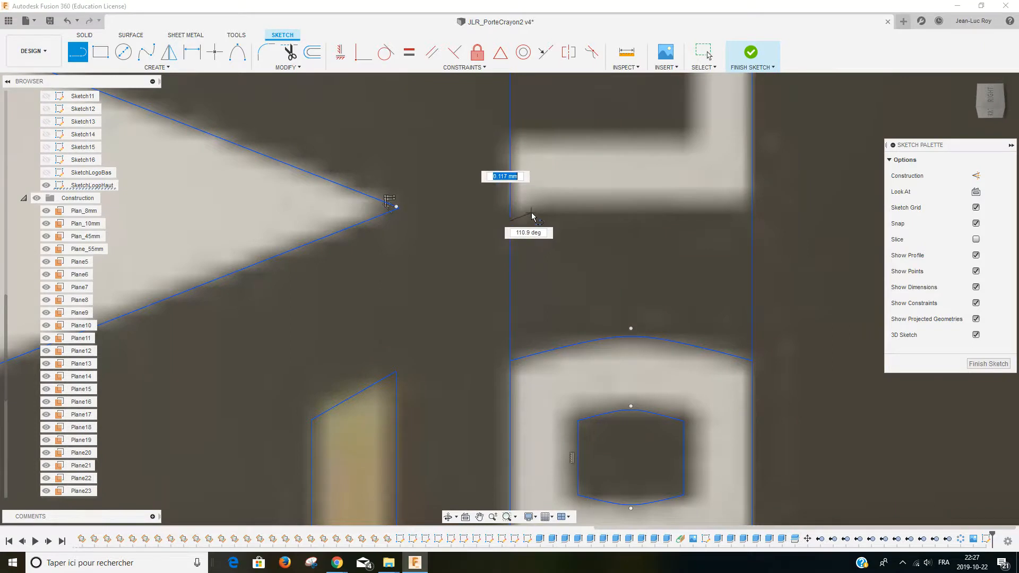
left_click(752, 217)
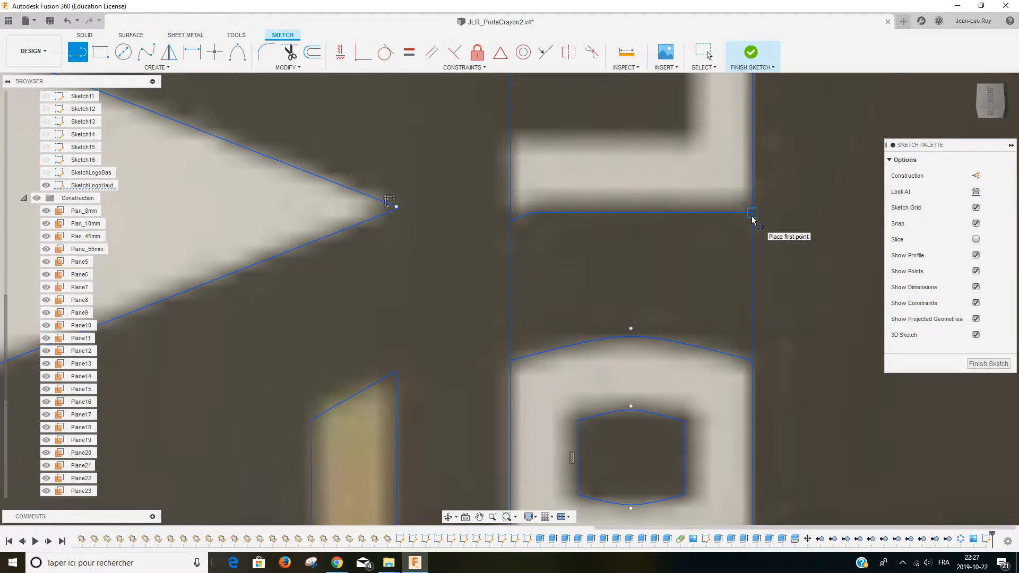
key("Escape")
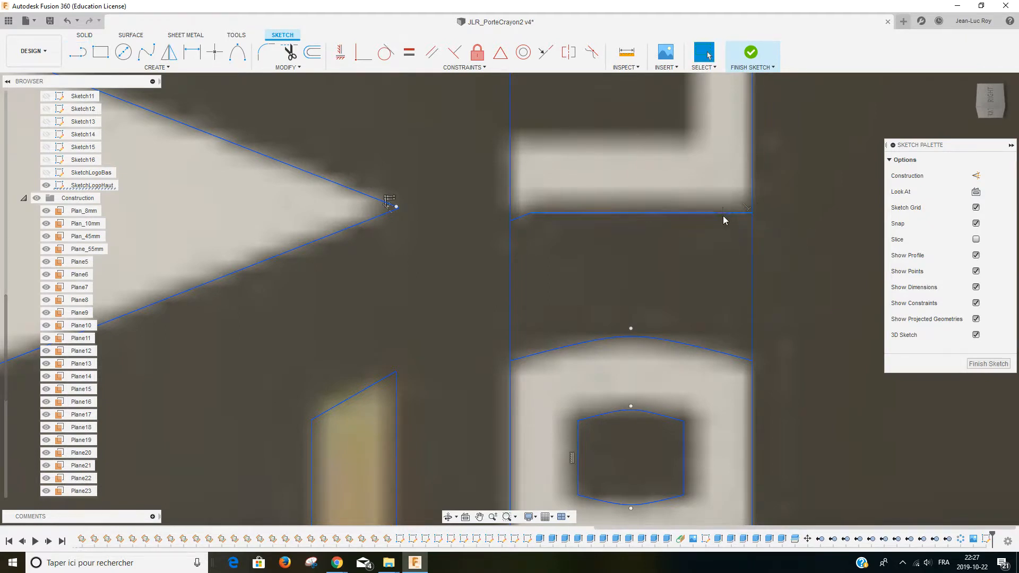
scroll(622, 187, "down", 3)
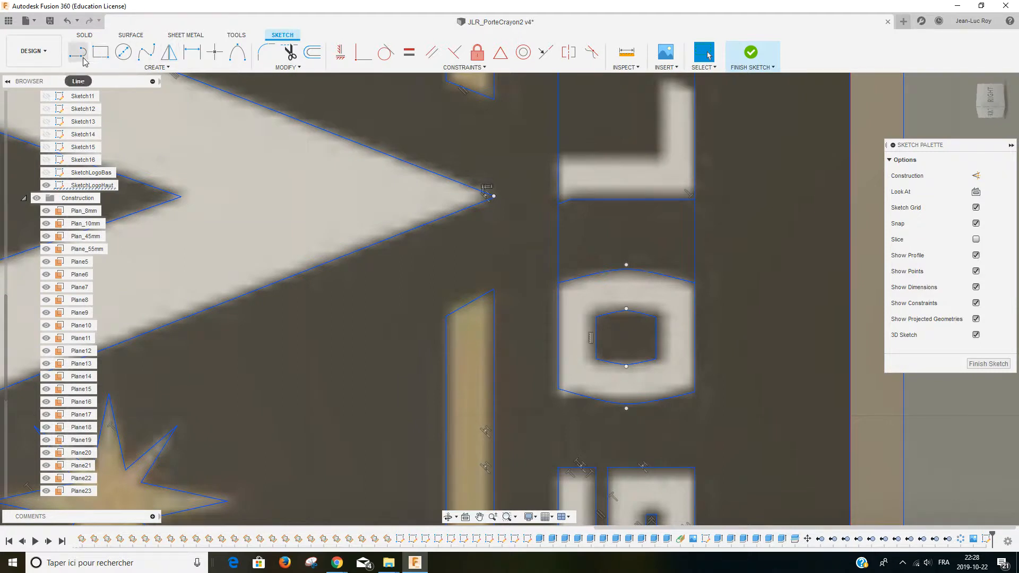
left_click(77, 52)
left_click(558, 161)
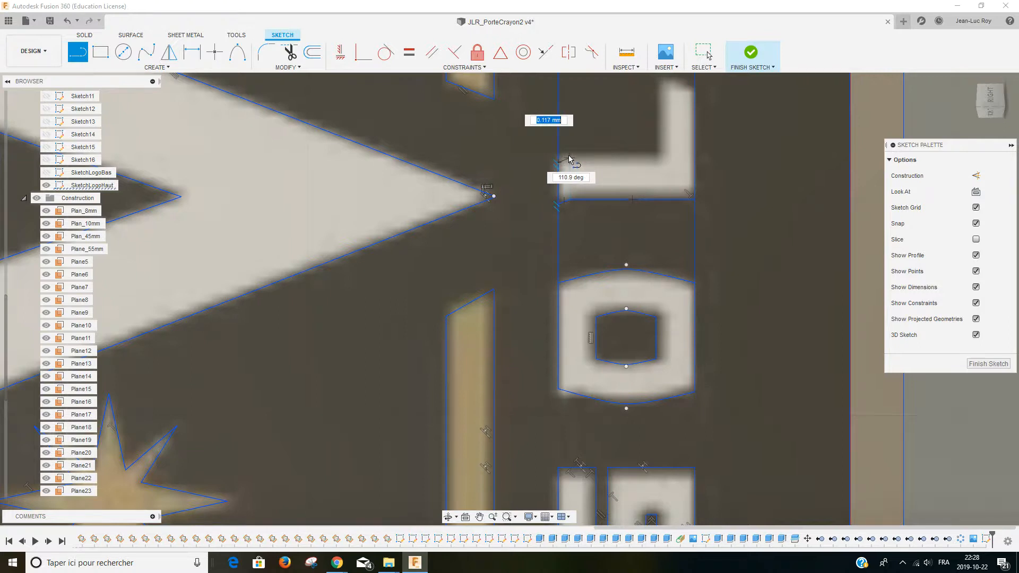
scroll(569, 159, "up", 4)
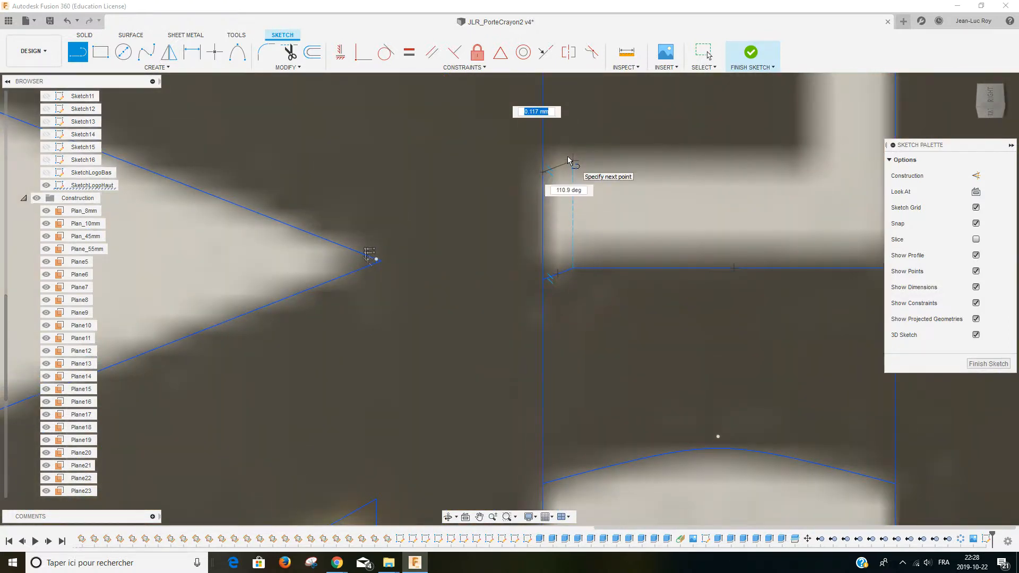
key("Escape")
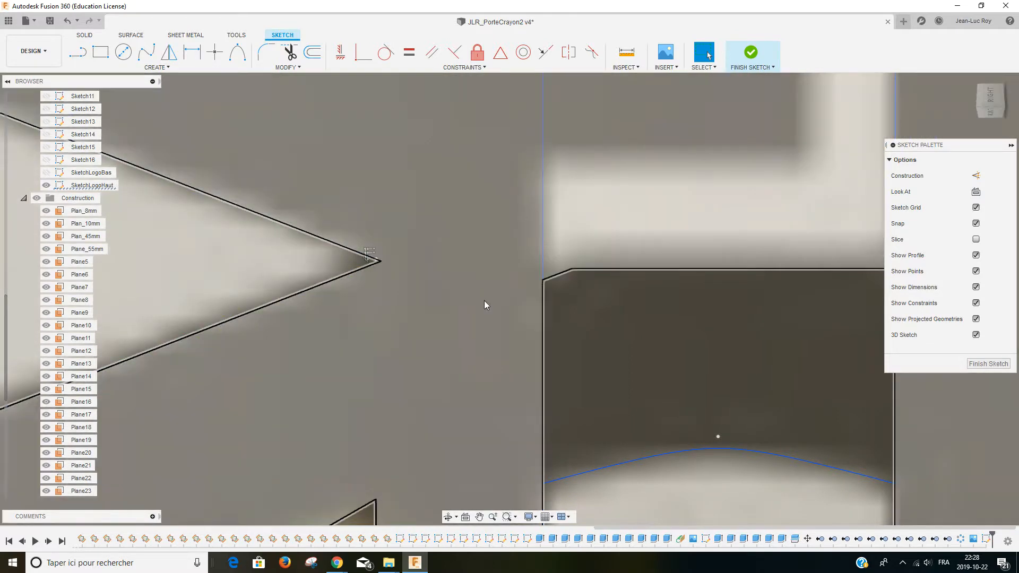
Sketch the L's inner edges with a short slanted corner segment, a straight line across and a perpendicular line about 0.65 mm long
middle_click_drag(644, 251, 449, 280)
scroll(501, 183, "up", 2)
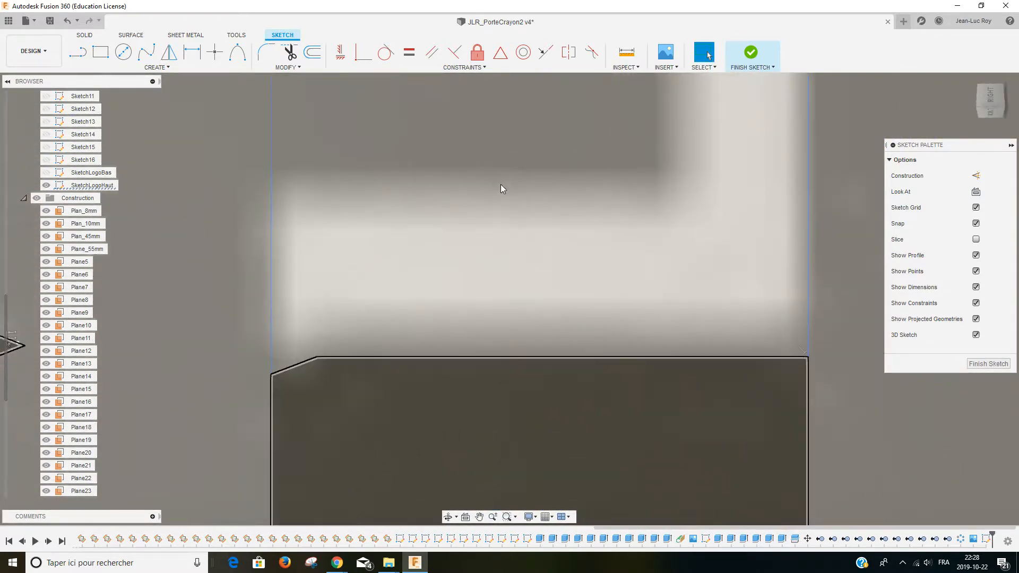
scroll(501, 183, "down", 5)
middle_click_drag(505, 173, 498, 326)
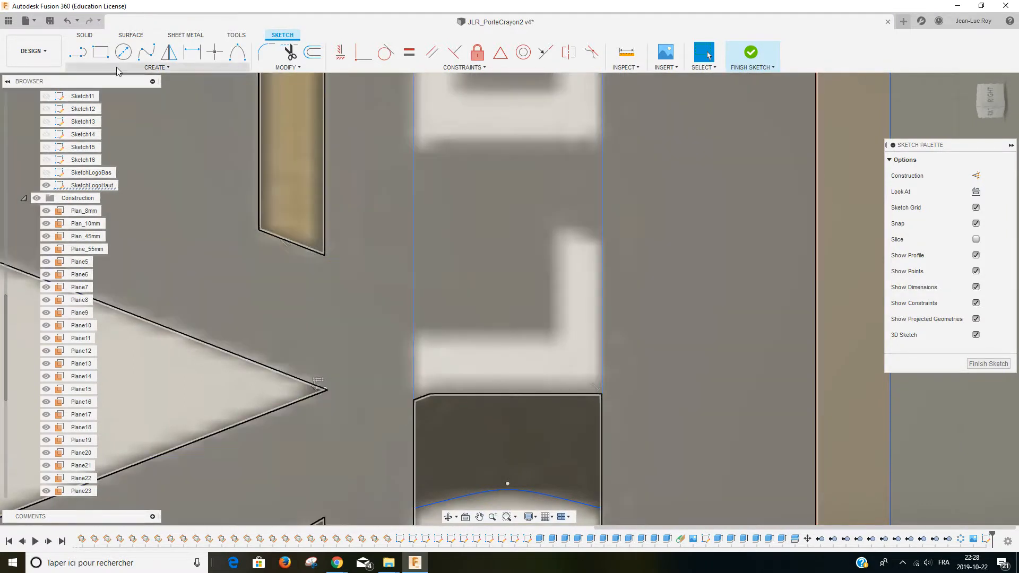
left_click(76, 57)
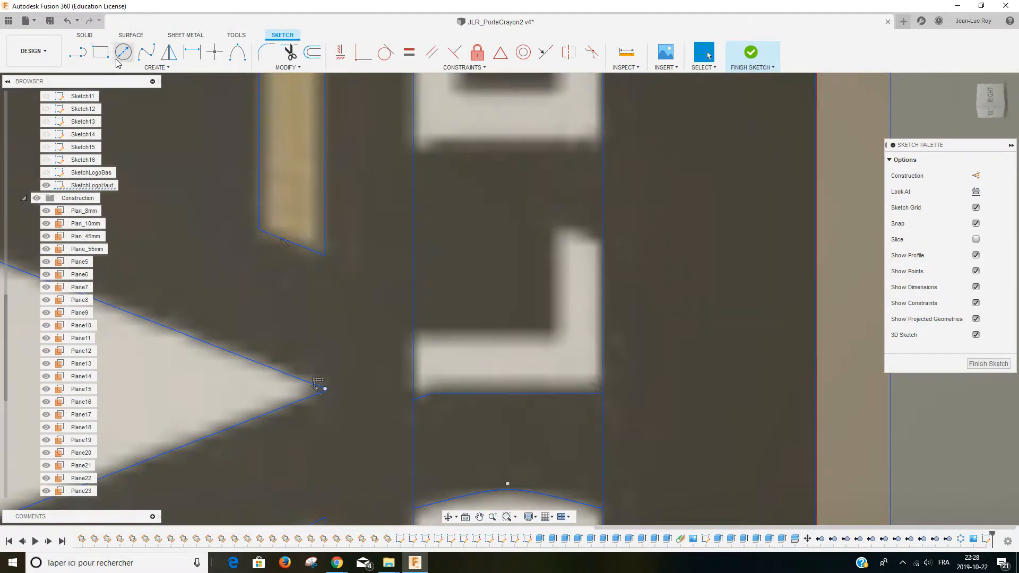
left_click(413, 329)
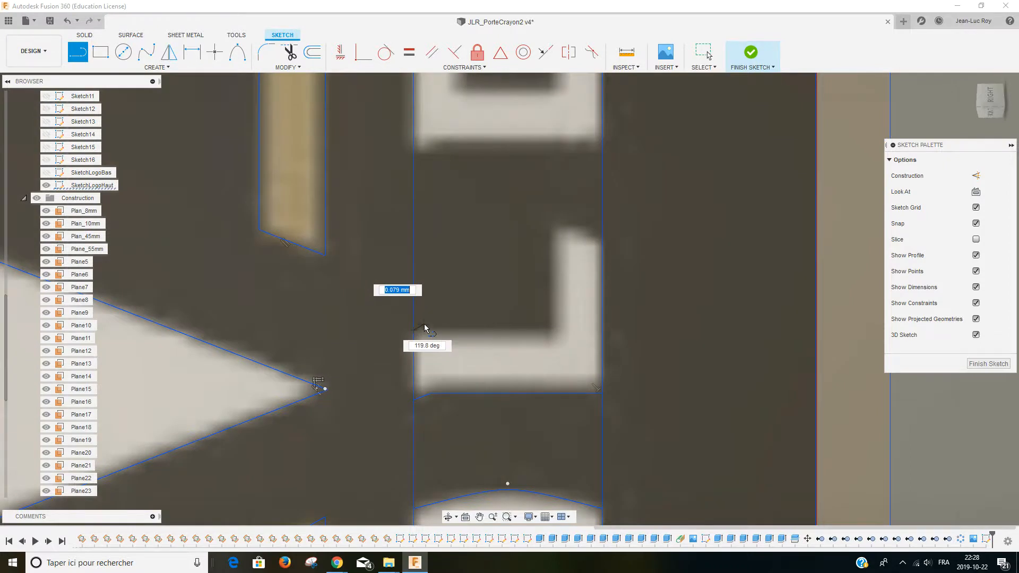
left_click(547, 324)
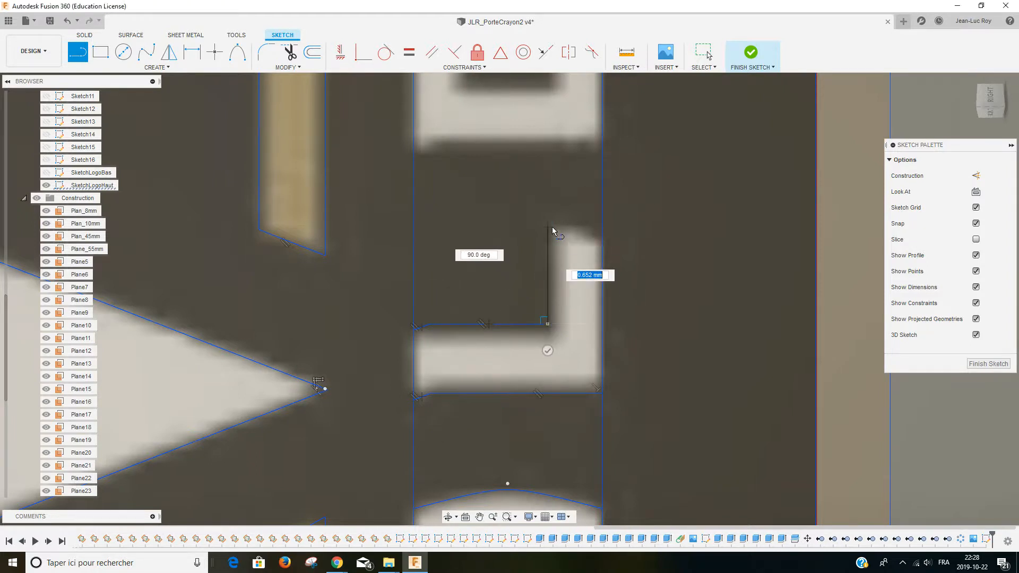
left_click(552, 227)
key("Escape")
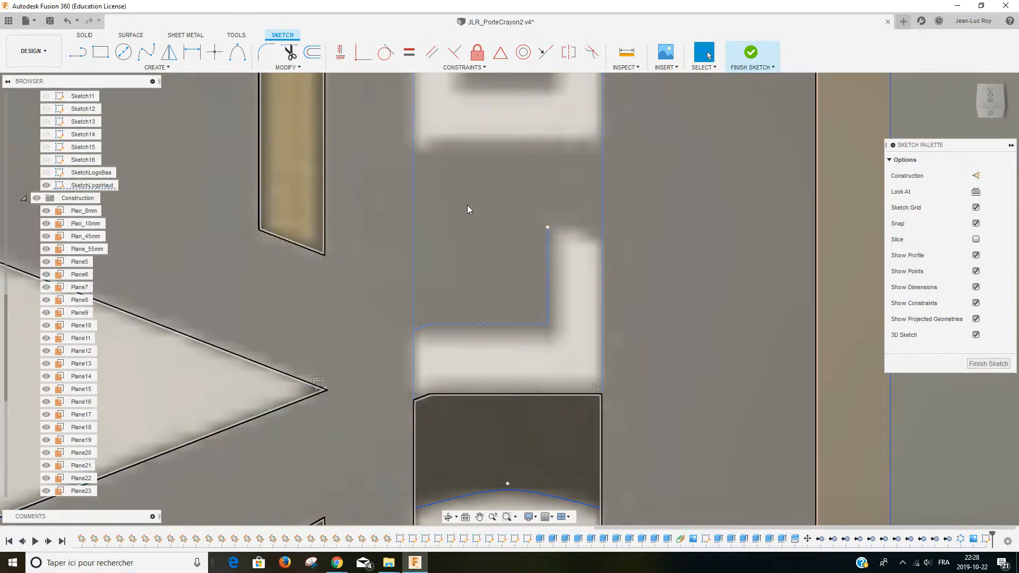
Close the end of the L's arm facing the D with a conic curve of rho 0.75 ending on the long lettering line
left_click(237, 52)
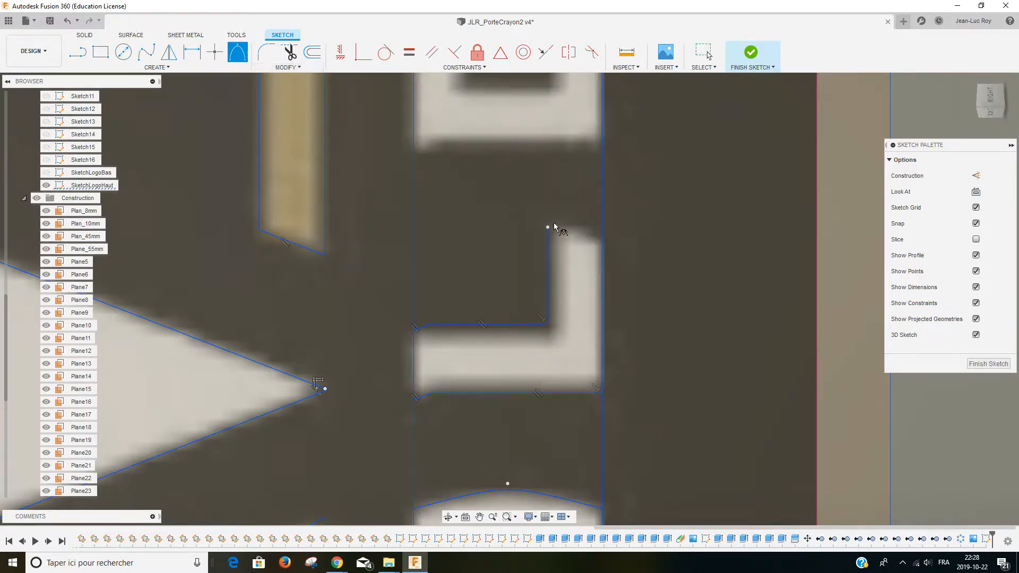
left_click(602, 240)
left_click(585, 225)
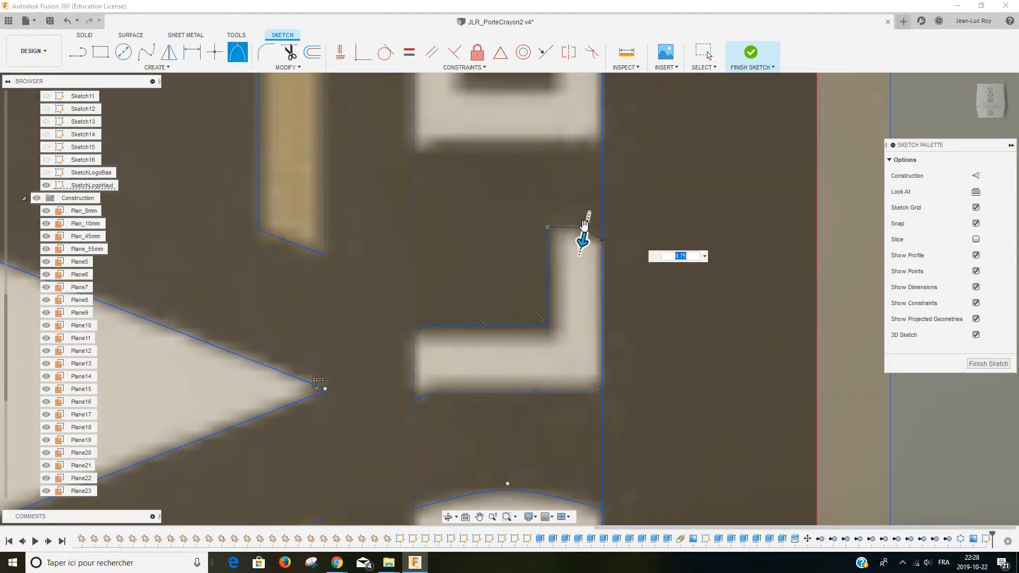
key("Return")
scroll(582, 376, "down", 2)
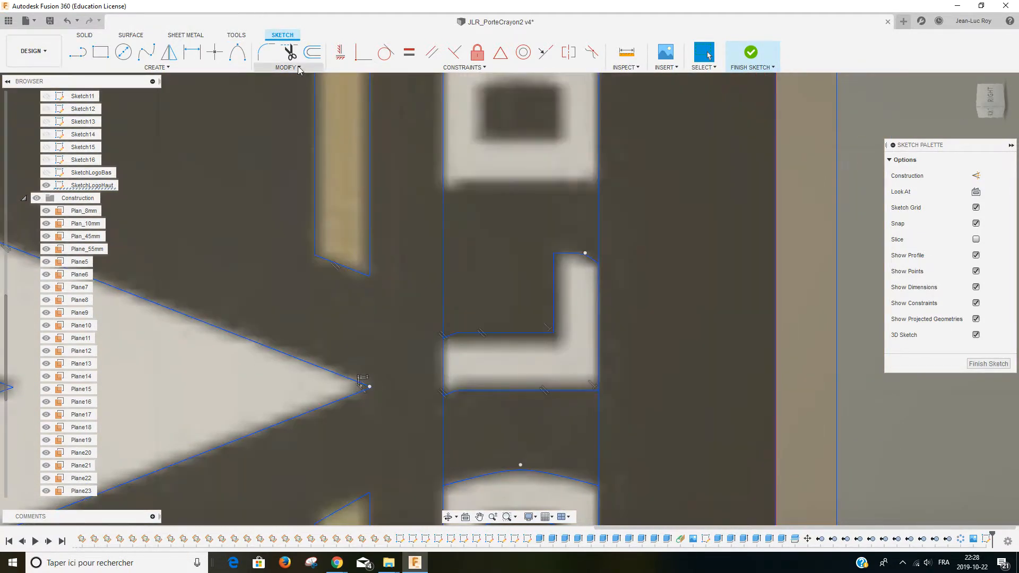
Trim the two long lettering lines in the gap between the O and the L
left_click(287, 67)
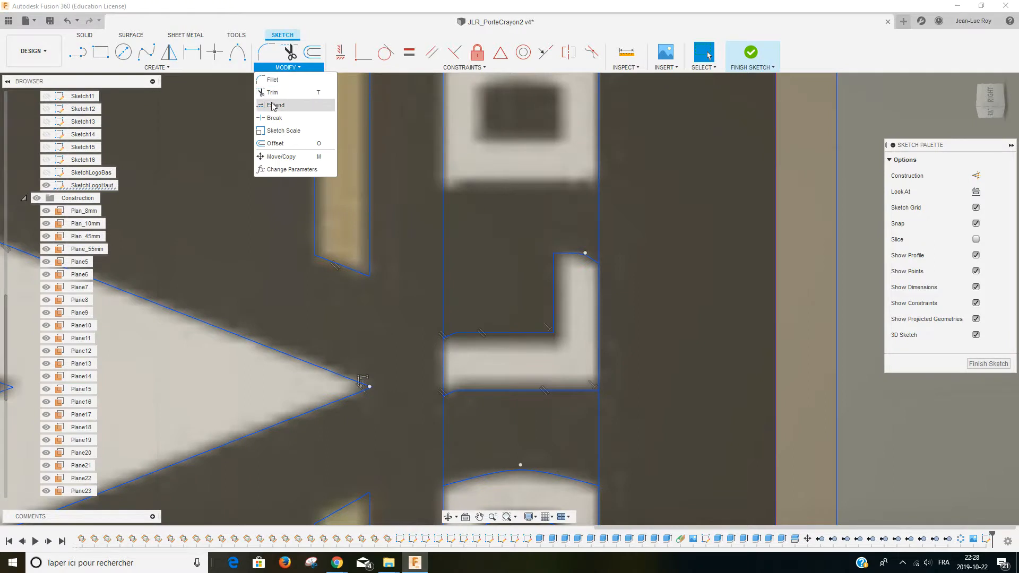
left_click(273, 93)
left_click(444, 422)
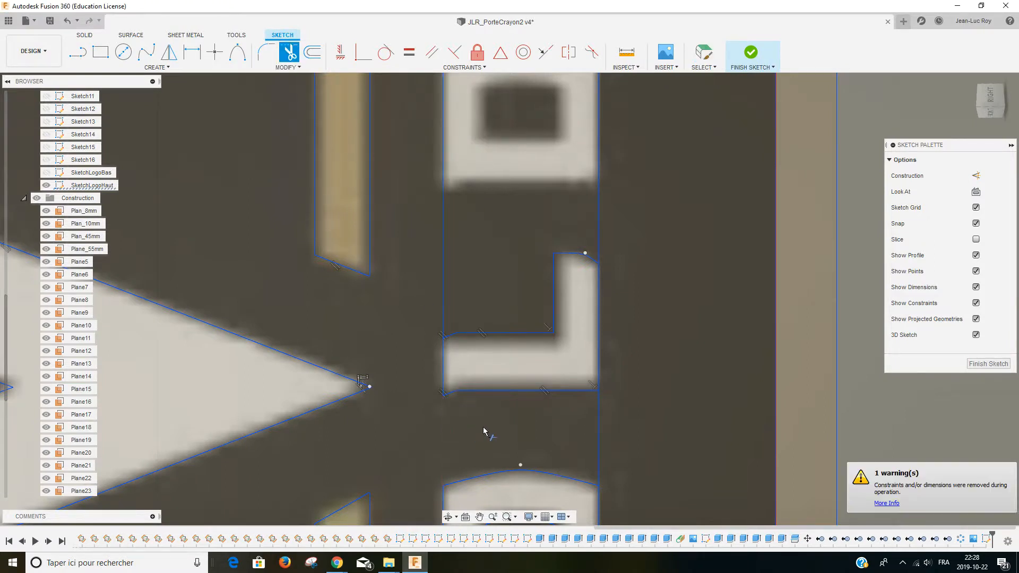
left_click(595, 433)
scroll(559, 424, "down", 3)
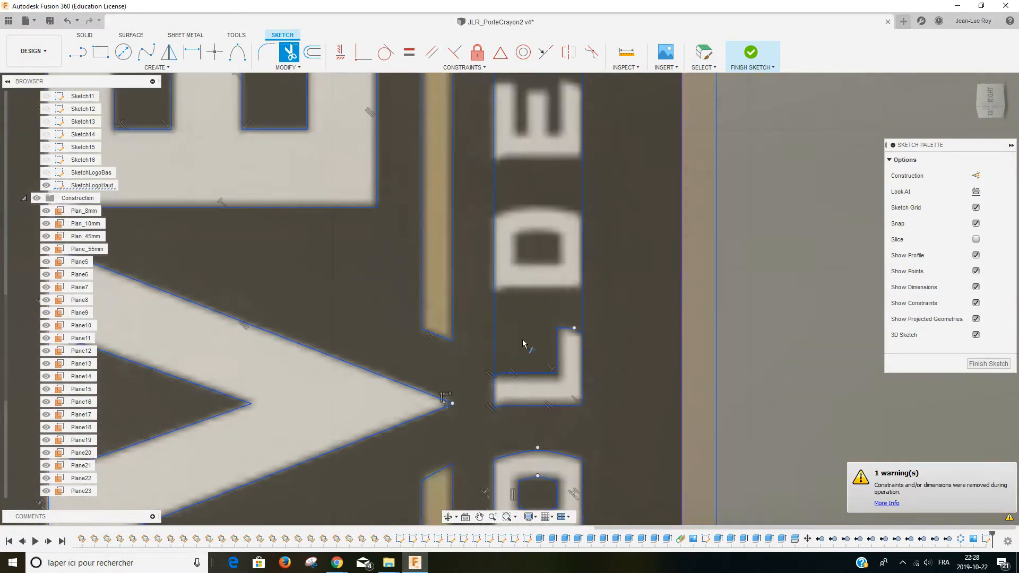
Examine the traced G, O and L outlines against the lettering on the logo image
scroll(561, 304, "down", 4)
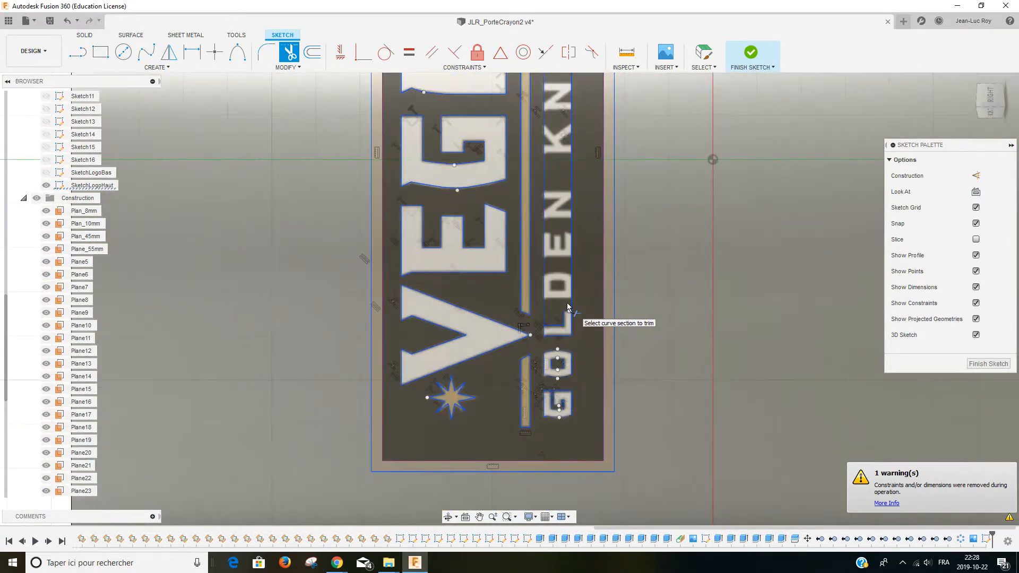
scroll(561, 303, "up", 5)
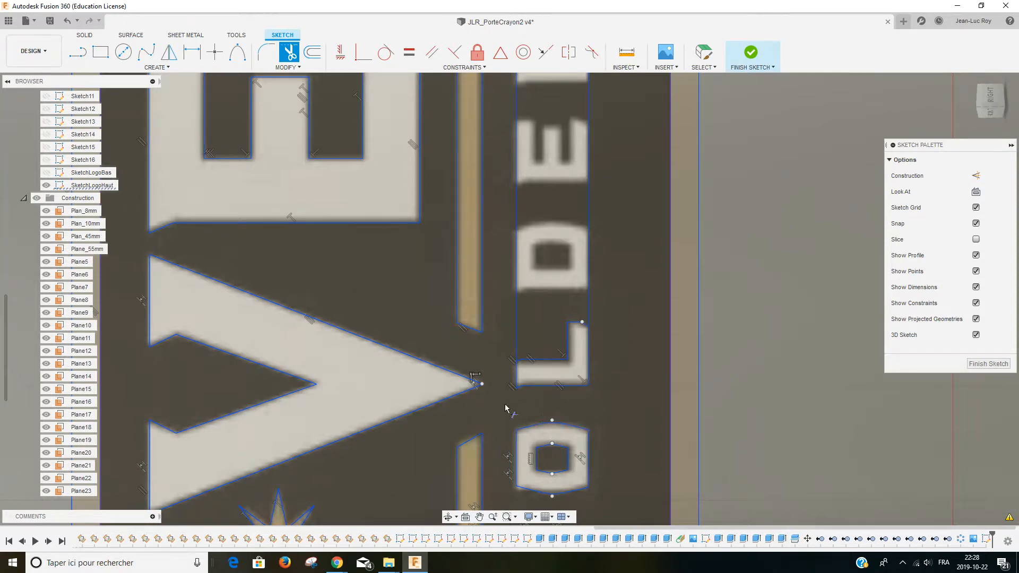
scroll(525, 403, "down", 5)
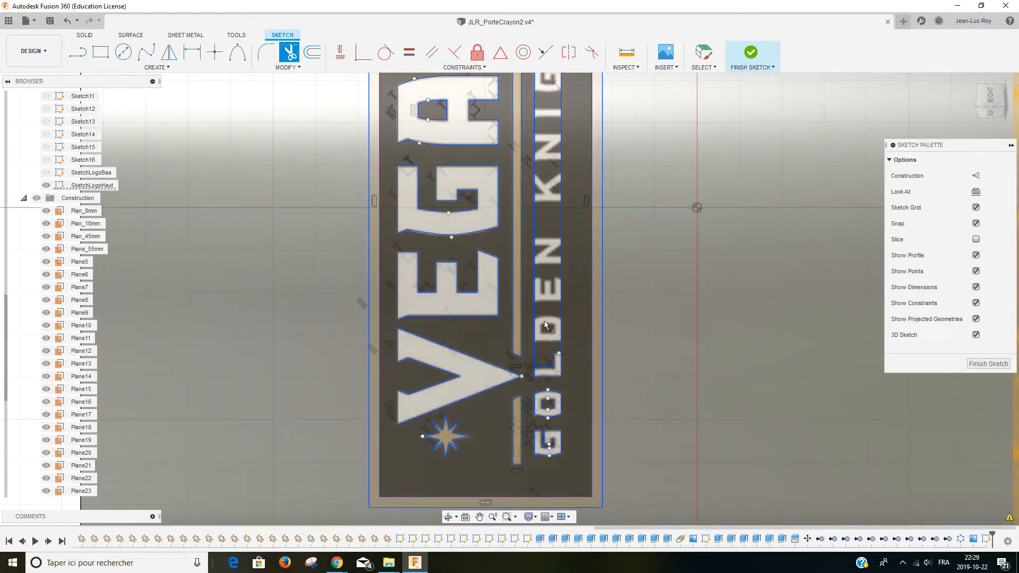
scroll(546, 301, "up", 6)
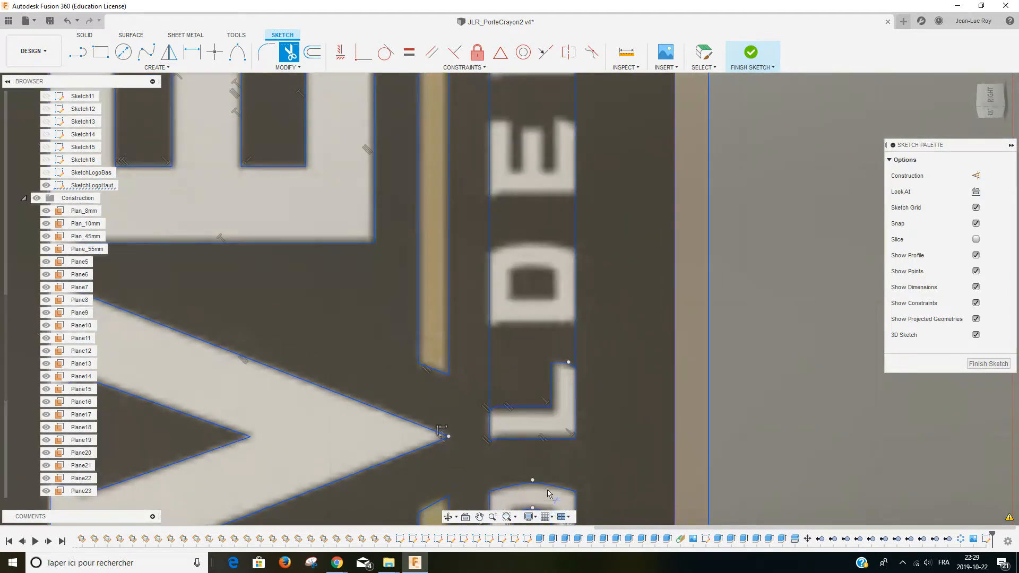
scroll(550, 393, "up", 3)
key("Escape")
scroll(545, 433, "up", 3)
scroll(546, 431, "down", 12)
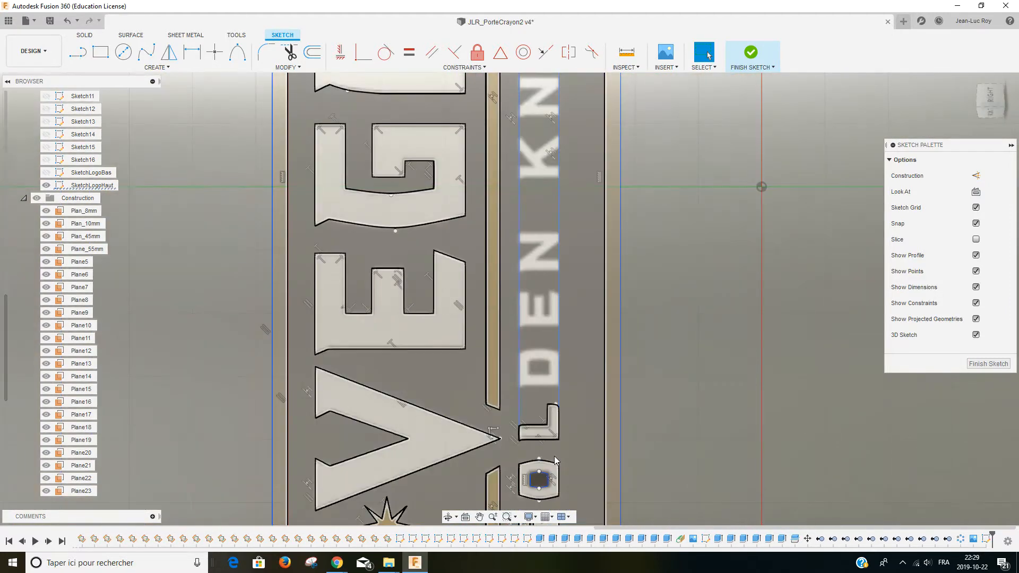
scroll(550, 487, "up", 4)
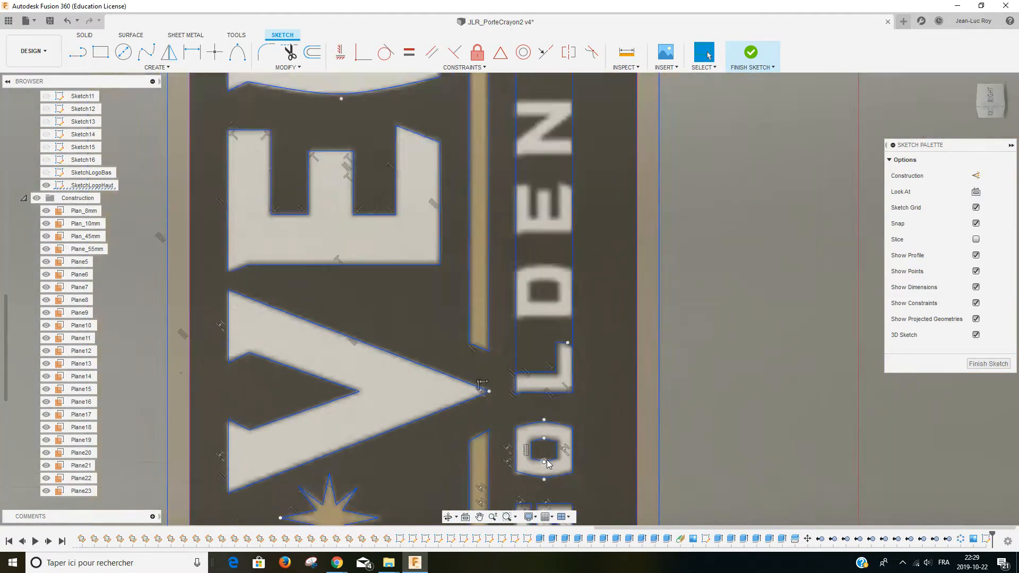
scroll(552, 491, "down", 6)
scroll(554, 496, "up", 4)
scroll(554, 496, "up", 3)
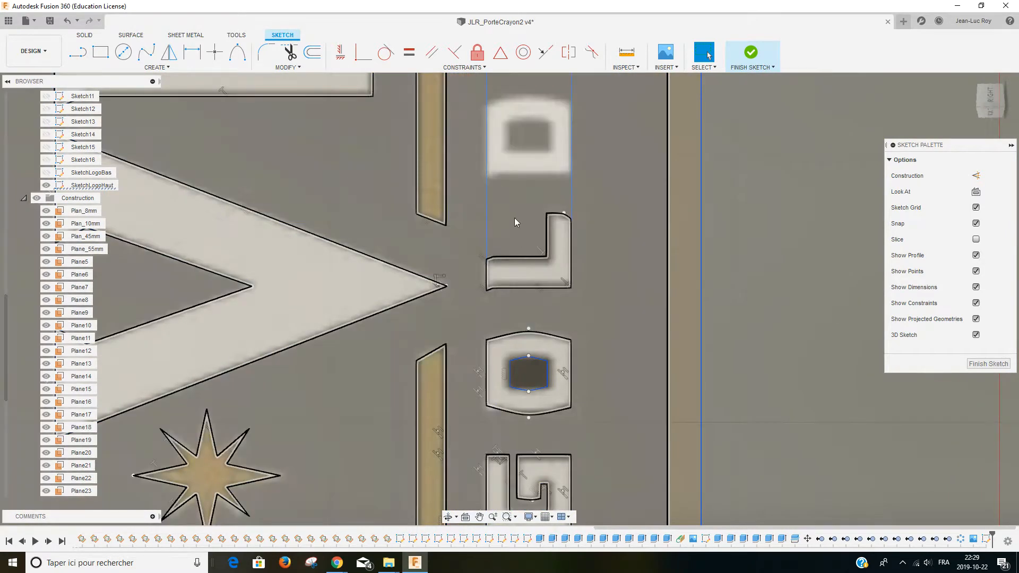
scroll(499, 179, "down", 5)
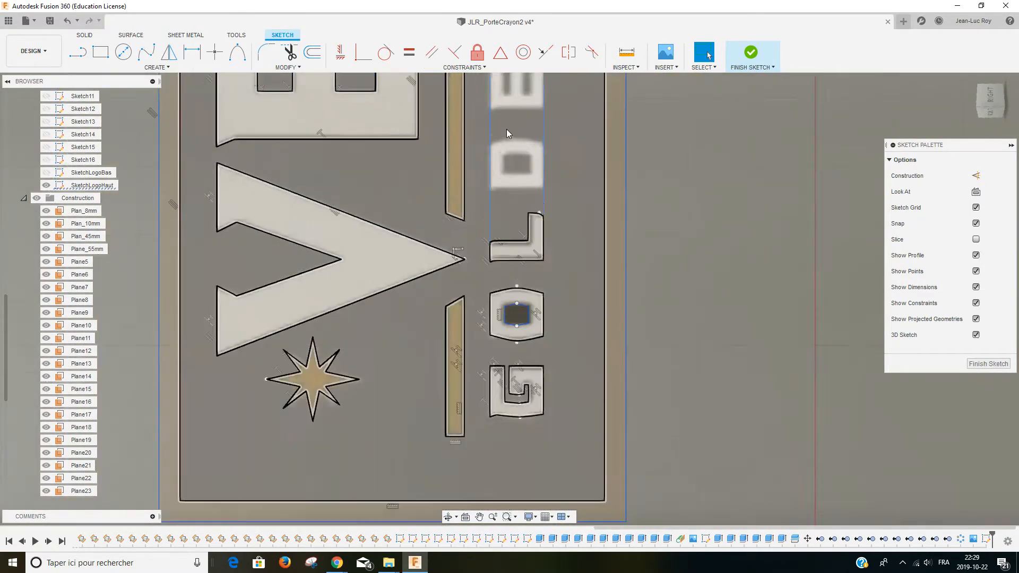
Sketch the D's edge facing the L between the long lettering lines, with a short slanted corner segment and a straight line
scroll(504, 135, "up", 5)
scroll(504, 136, "up", 1)
left_click(236, 58)
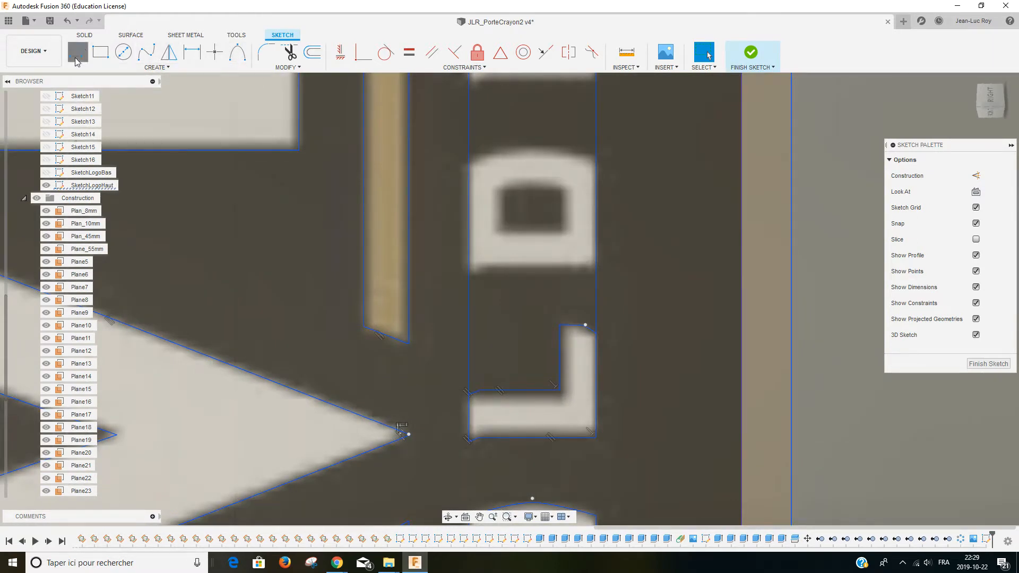
key("l")
left_click(469, 277)
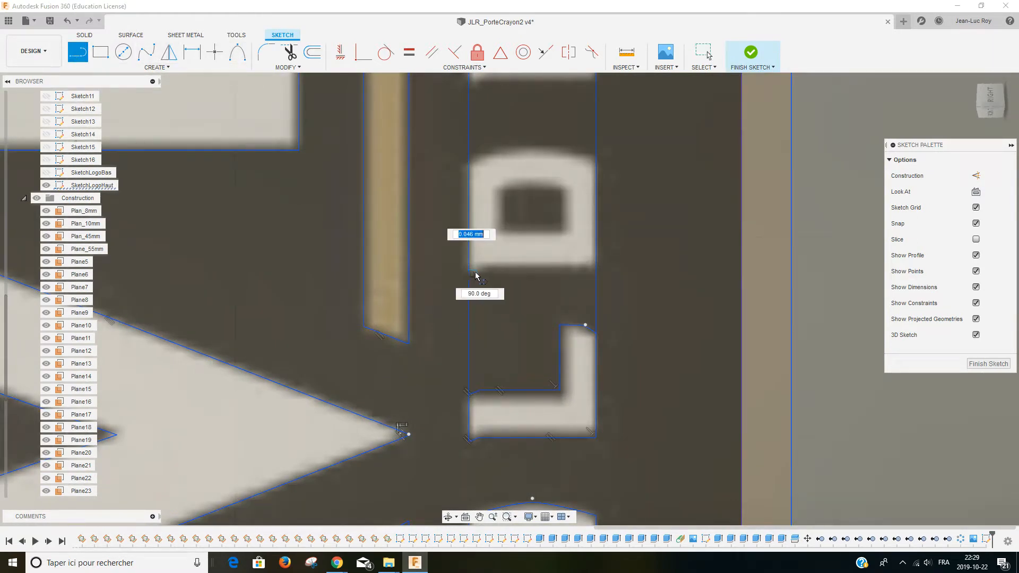
left_click(483, 270)
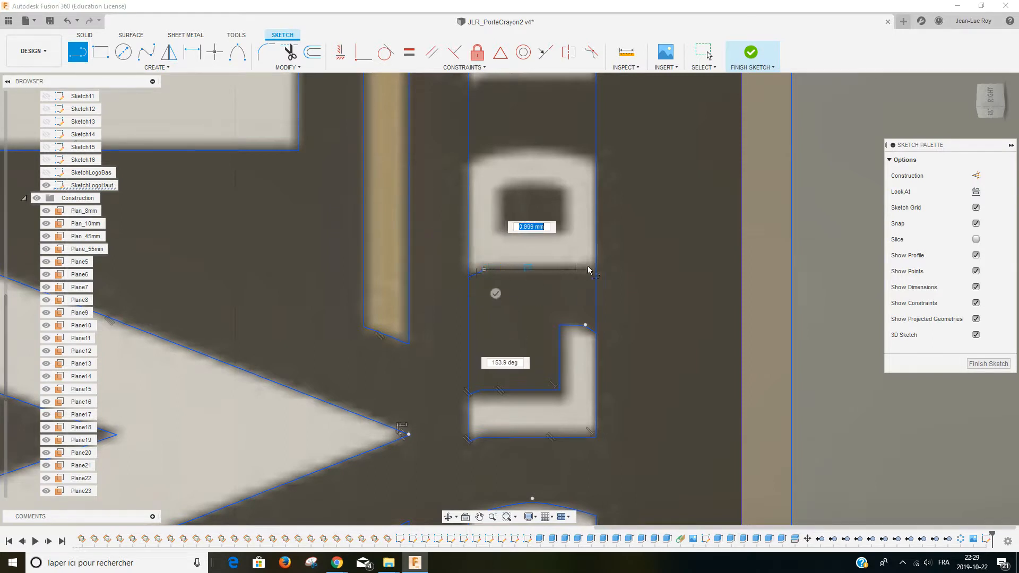
left_click(596, 270)
key("Escape")
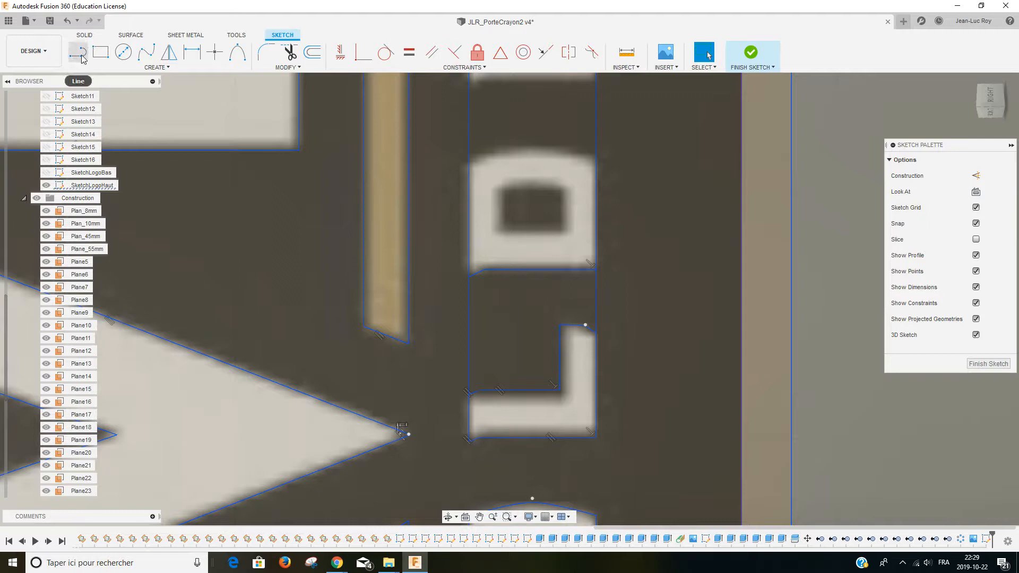
Sketch the three straight sides of the D's inner opening, with its two parallel sides about 0.41 mm long
key("l")
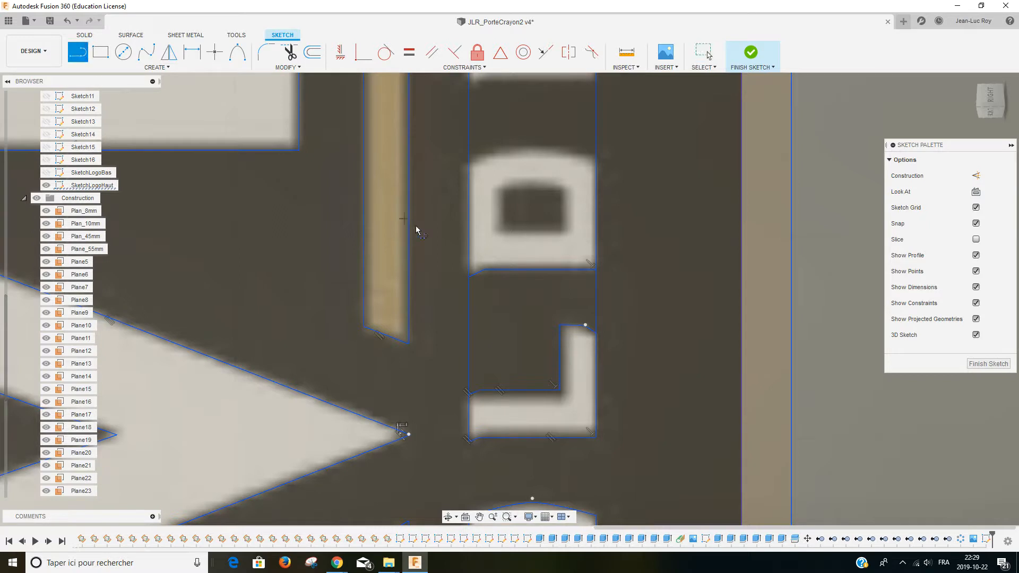
left_click(500, 232)
left_click(563, 231)
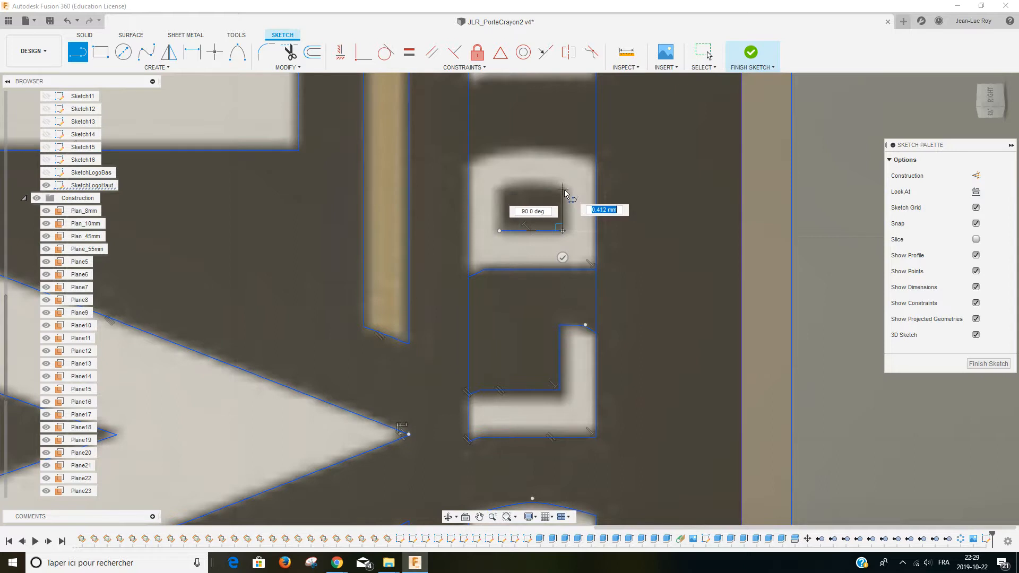
left_click(563, 190)
key("Escape")
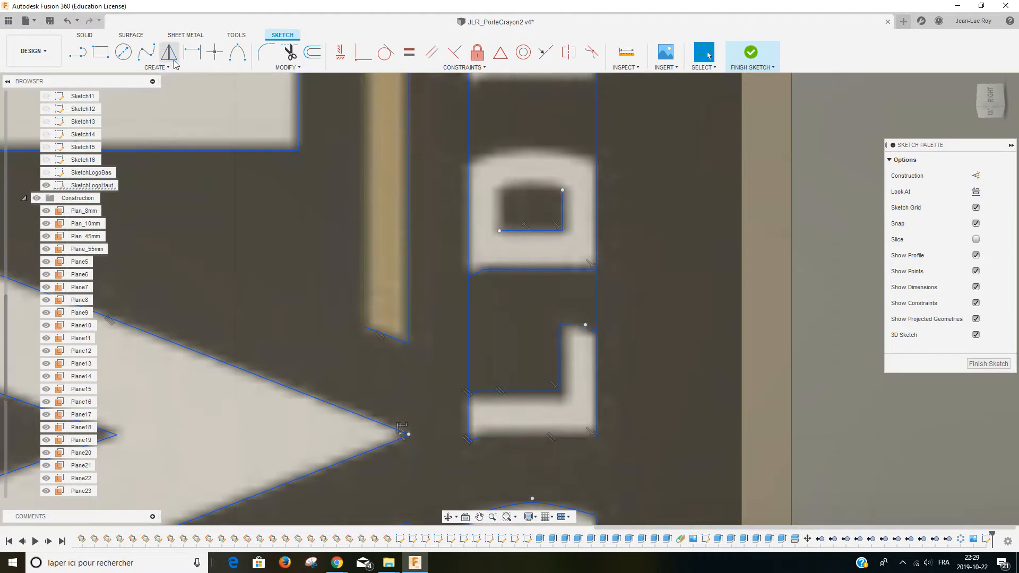
left_click(82, 58)
left_click(500, 230)
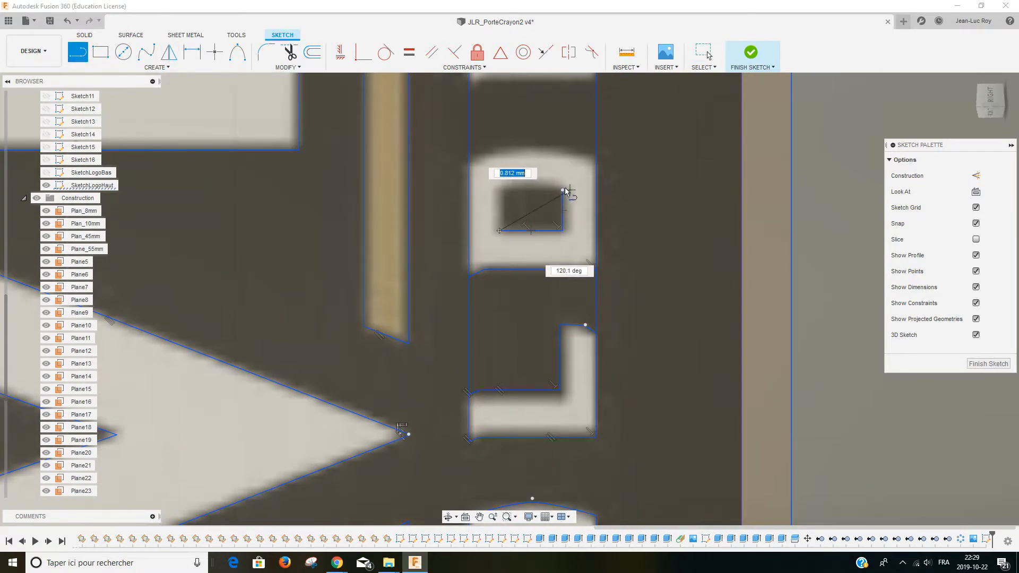
left_click(502, 192)
key("Escape")
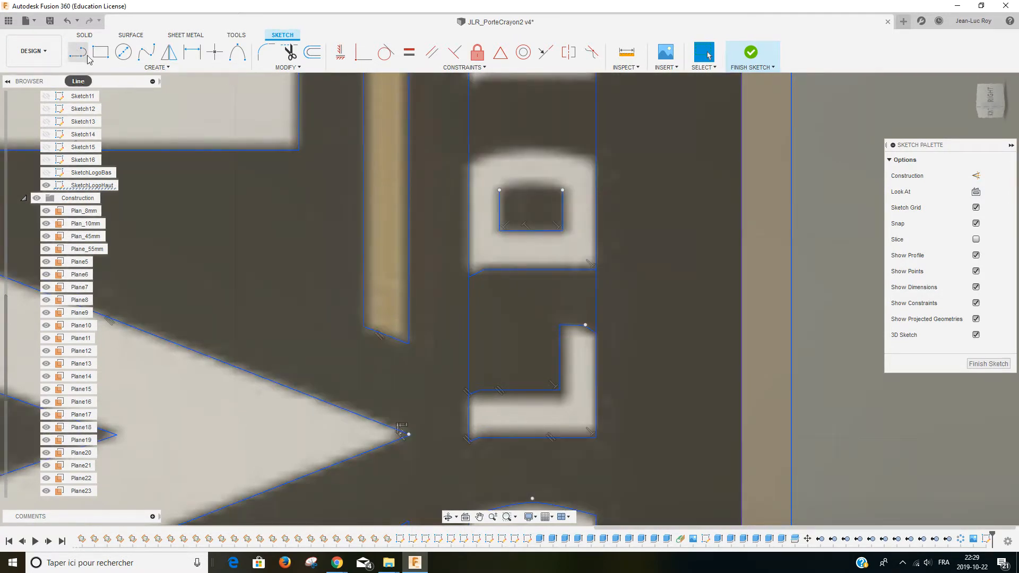
Close the D's inner opening on the side facing the E with an outward conic curve
left_click(237, 53)
left_click(501, 190)
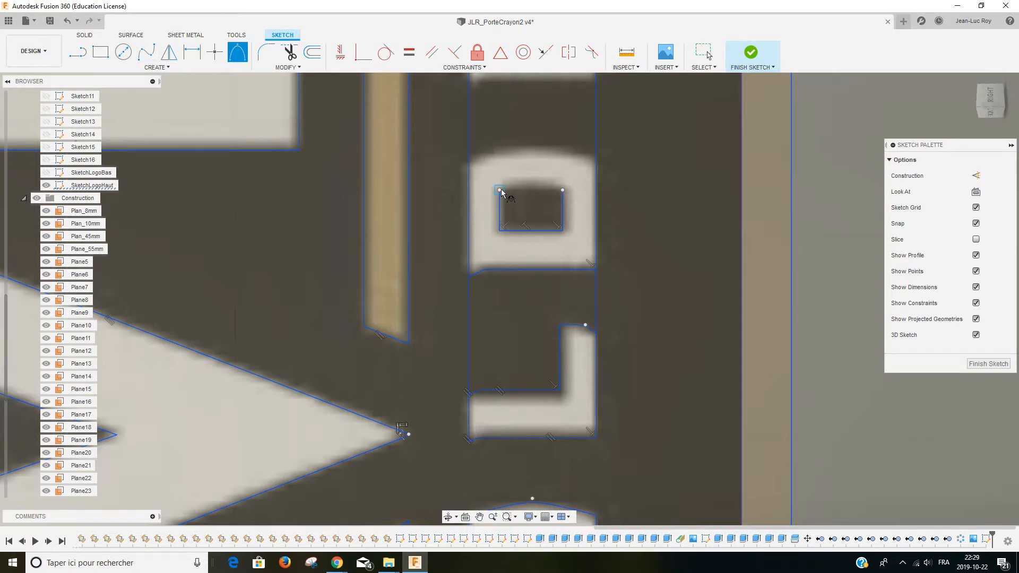
left_click(532, 184)
key("Return")
Draw the D's outer curved edge facing the E as an outward conic of rho 0.75 between the long lettering lines
left_click(469, 160)
left_click(597, 162)
left_click(530, 141)
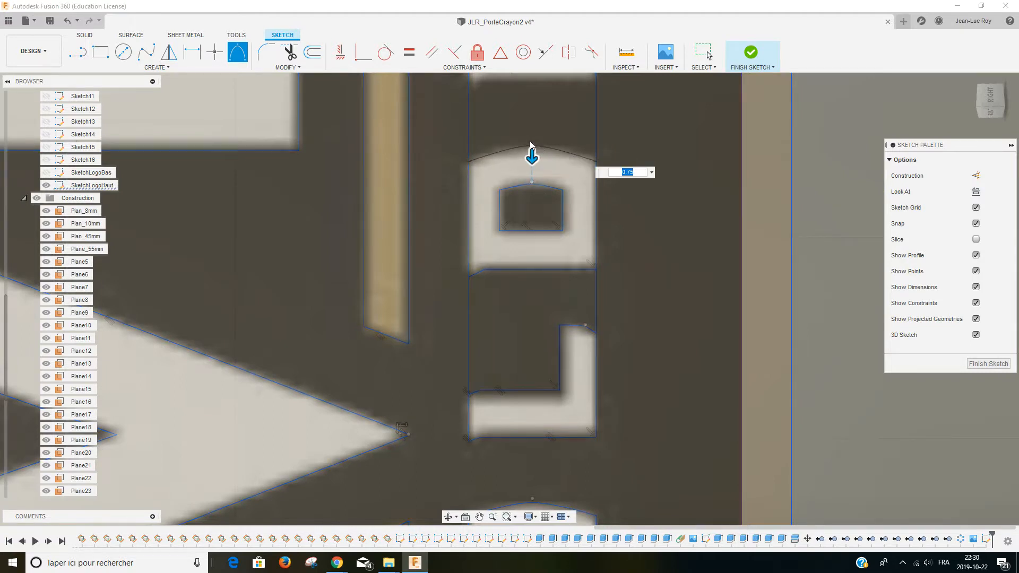
key("Escape")
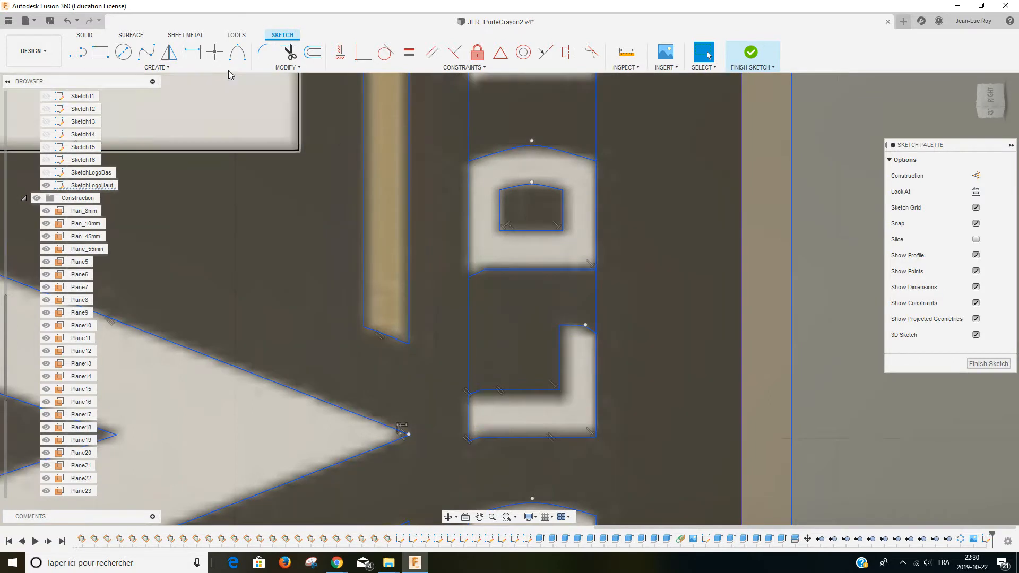
Trim the two long lettering lines in the gap between the L and the D
left_click(280, 67)
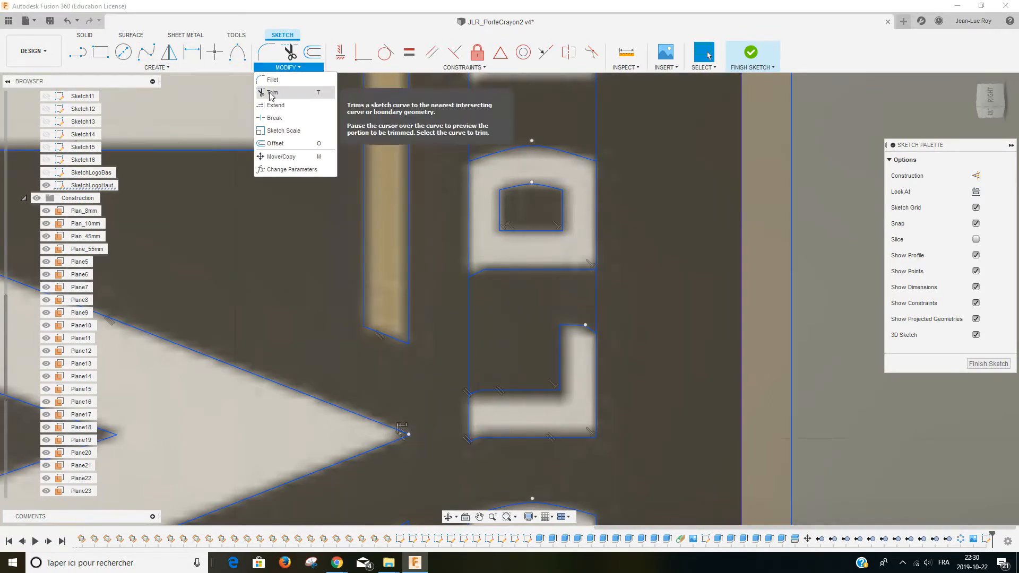
left_click(269, 92)
left_click(470, 308)
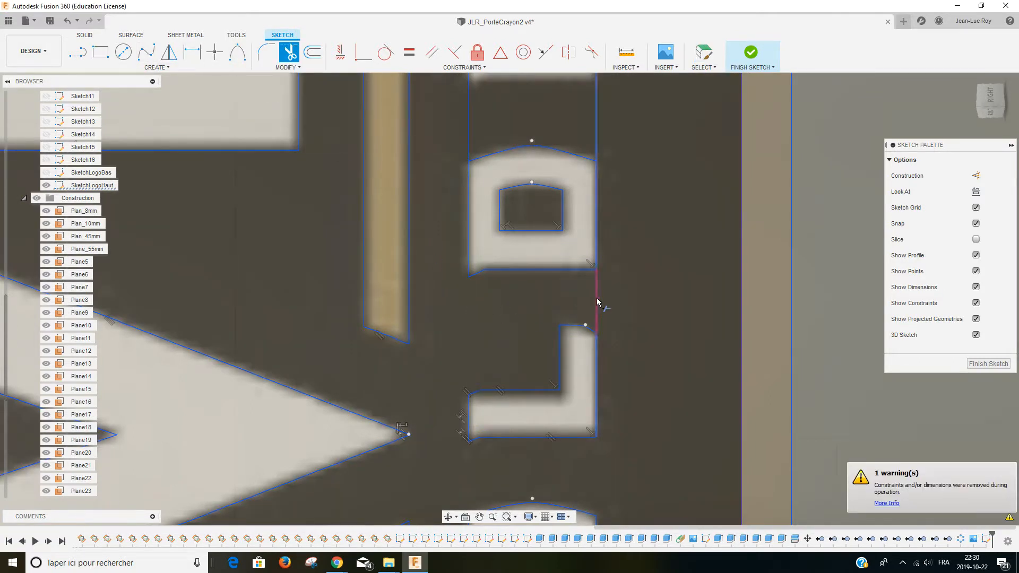
left_click(599, 307)
scroll(636, 256, "down", 8)
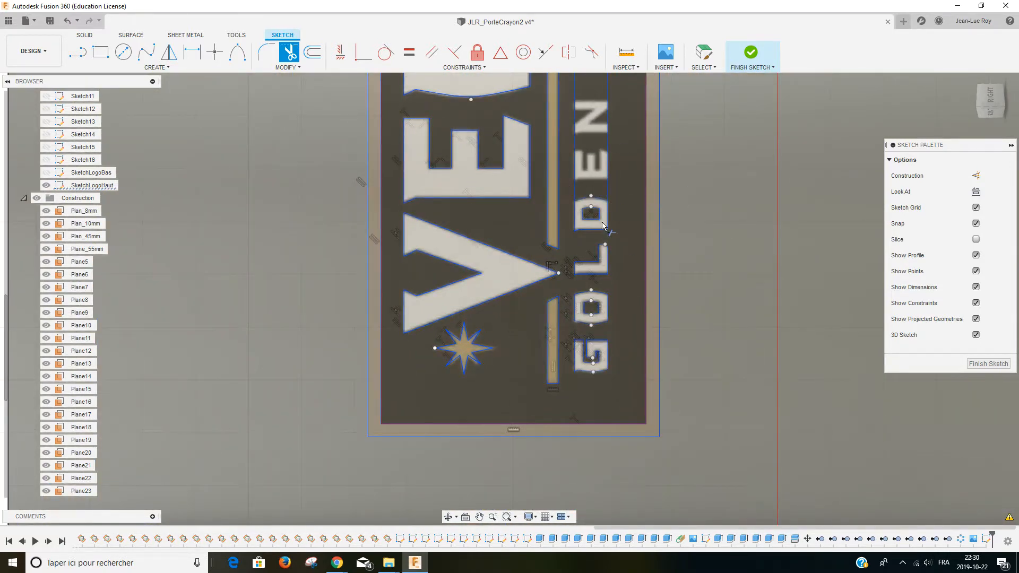
Draw the E's edge facing the D between the two long lettering lines, with a short slanted corner on the VEGAS side
scroll(526, 138, "down", 3)
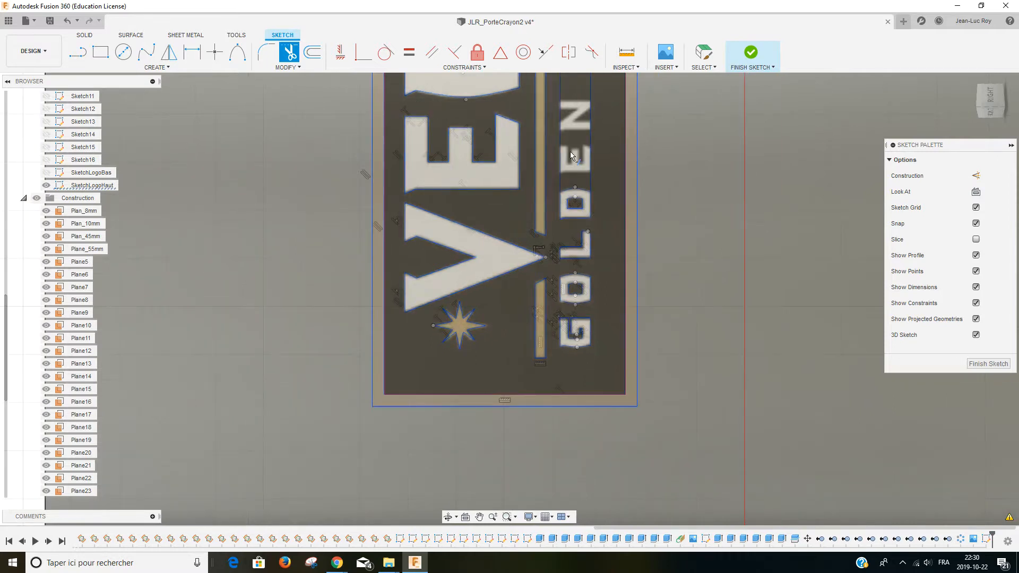
middle_click_drag(597, 191, 574, 386)
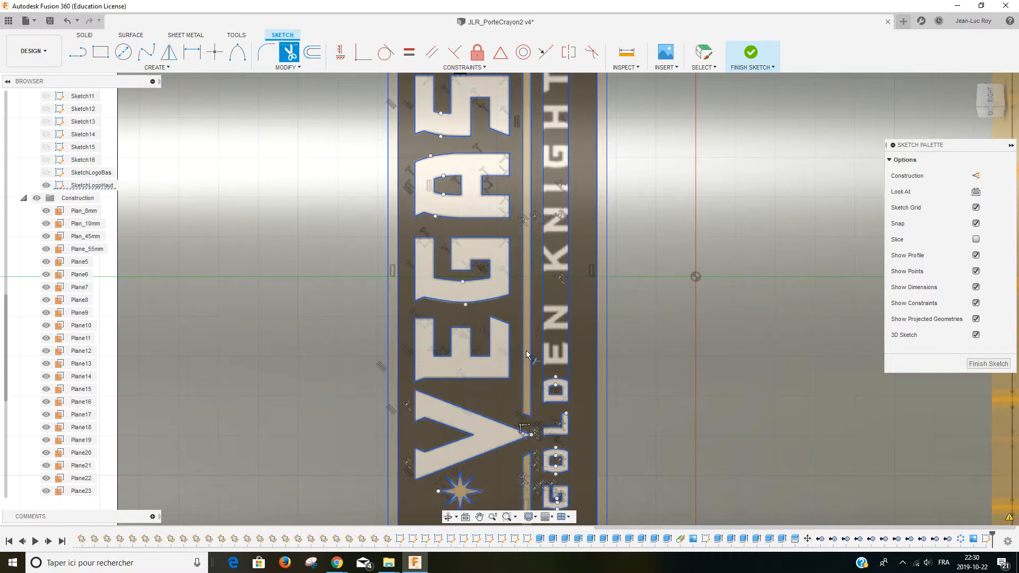
scroll(565, 353, "up", 5)
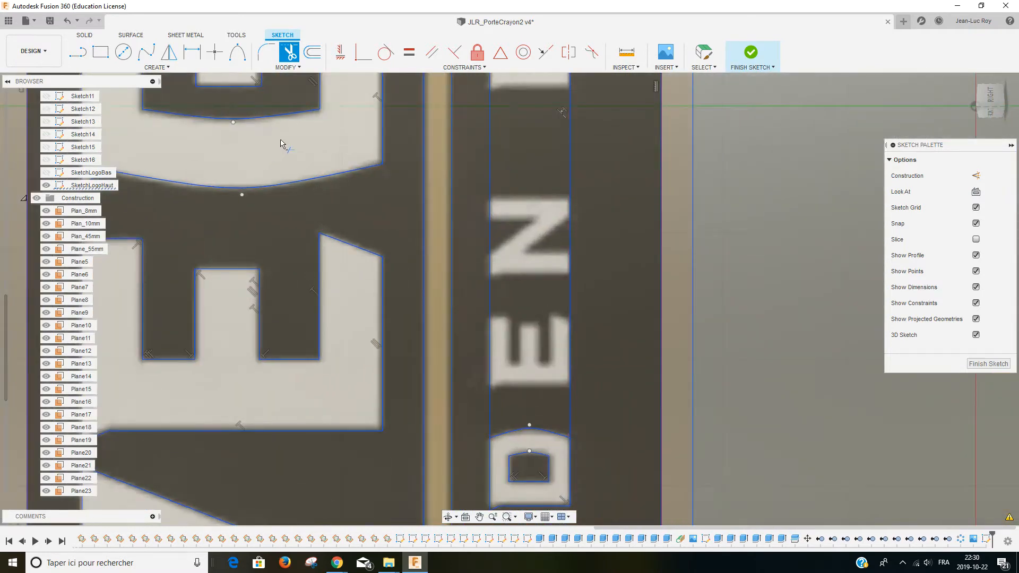
left_click(78, 52)
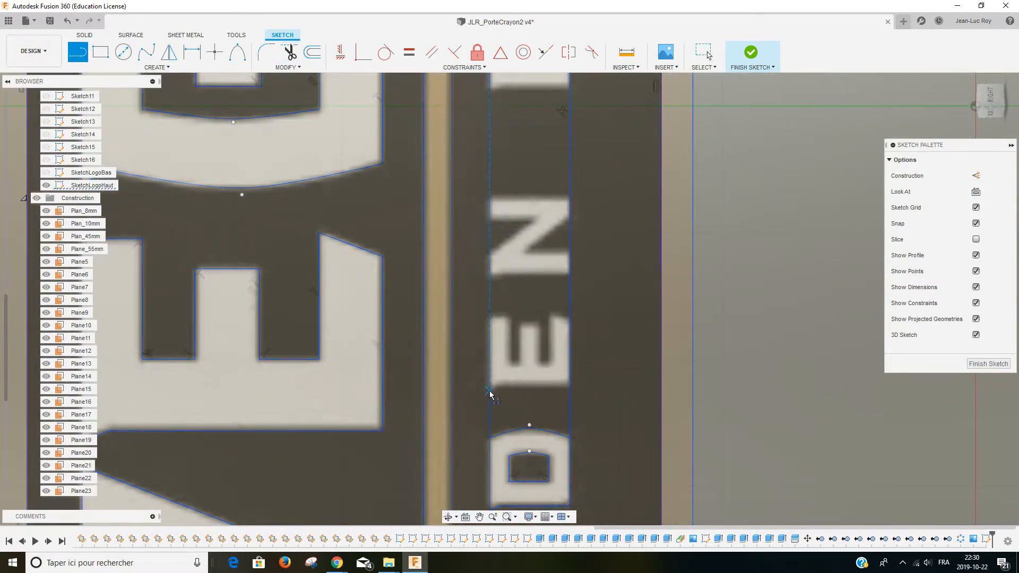
scroll(487, 396, "up", 2)
left_click(490, 393)
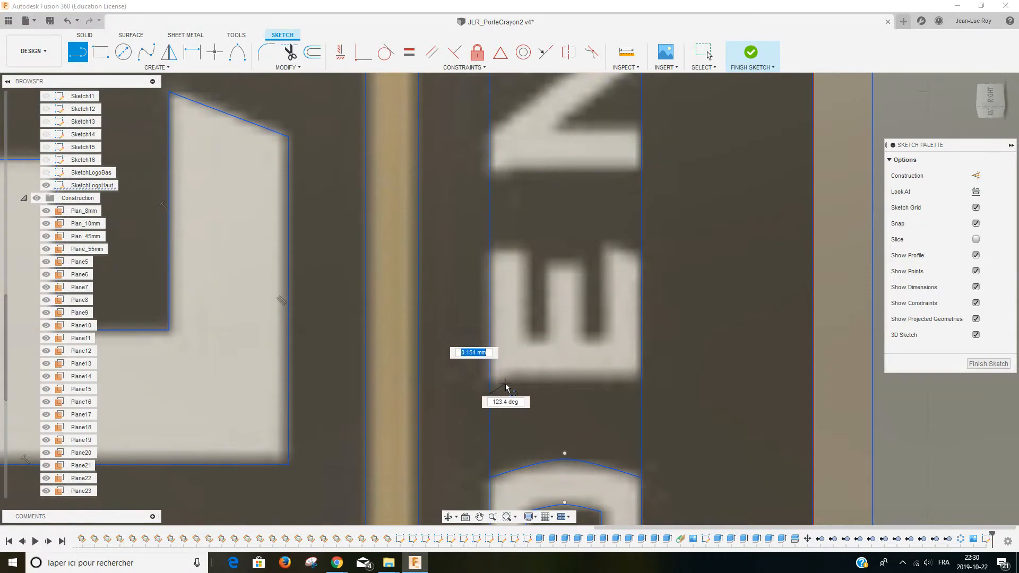
left_click(501, 381)
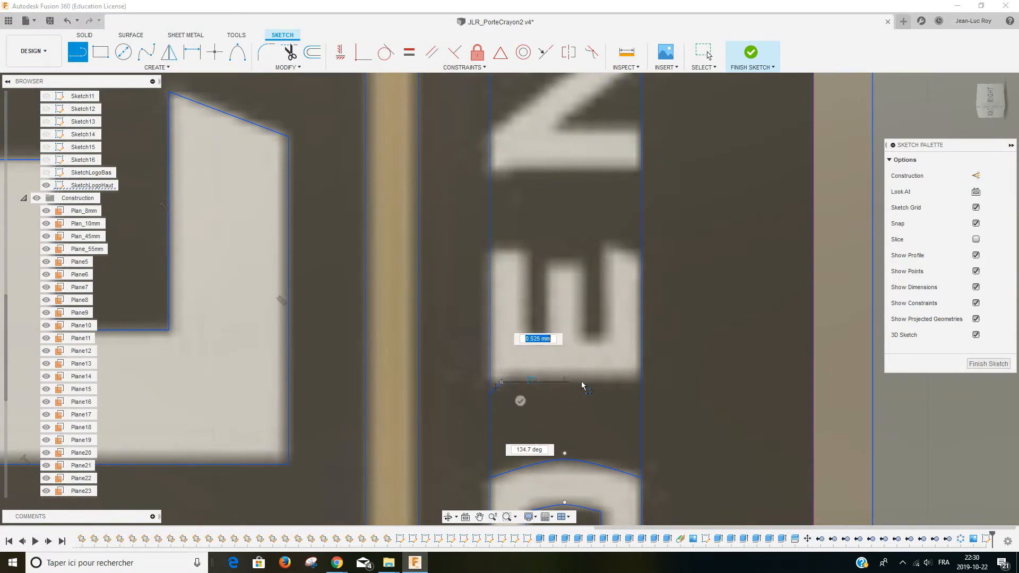
left_click(642, 381)
key("Escape")
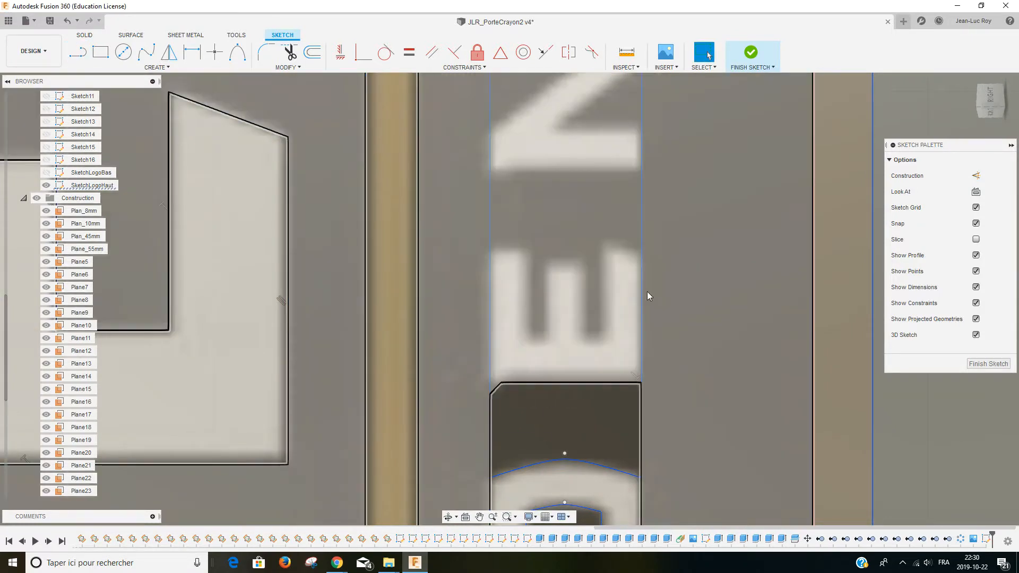
Trace the E's arms with connected perpendicular lines around both notches, making the middle arm about 0.61 mm long
left_click(77, 54)
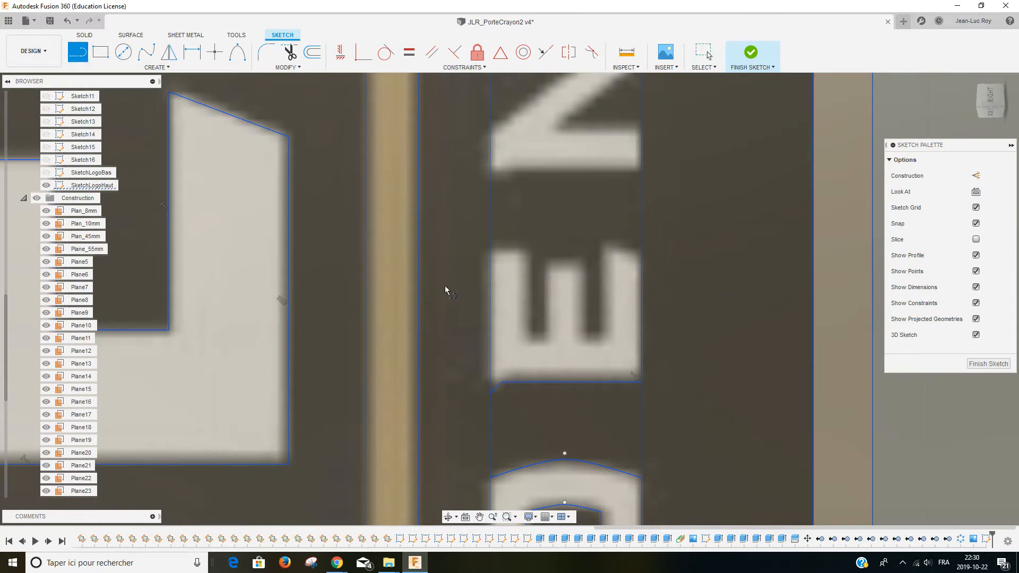
left_click(490, 246)
left_click(530, 248)
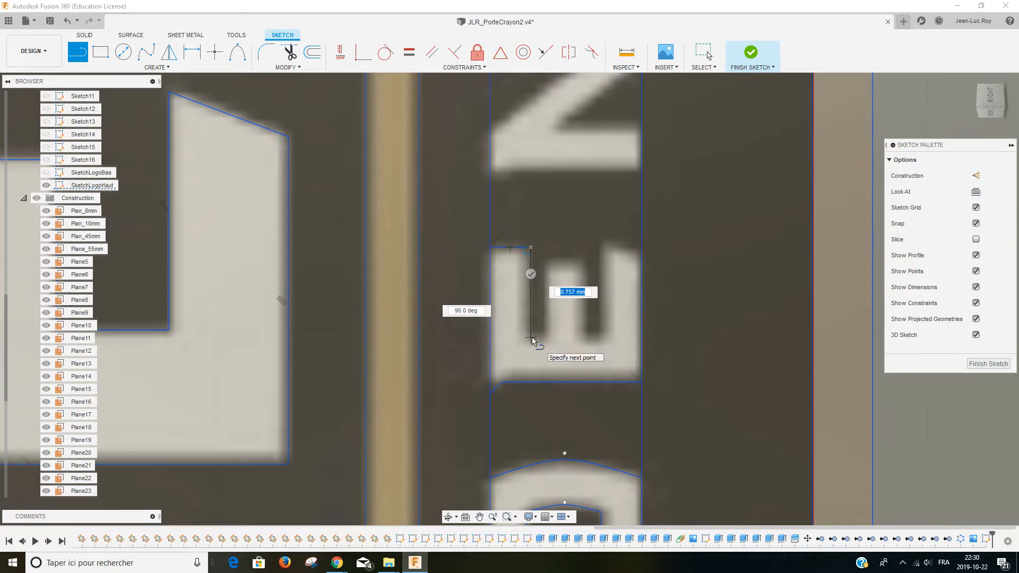
left_click(531, 330)
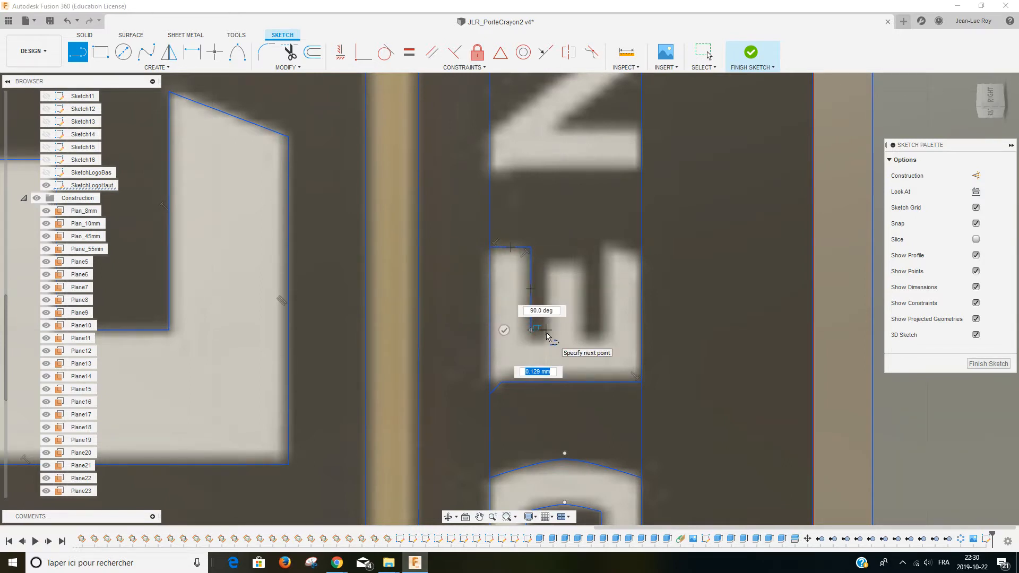
left_click(544, 330)
left_click(544, 257)
left_click(586, 258)
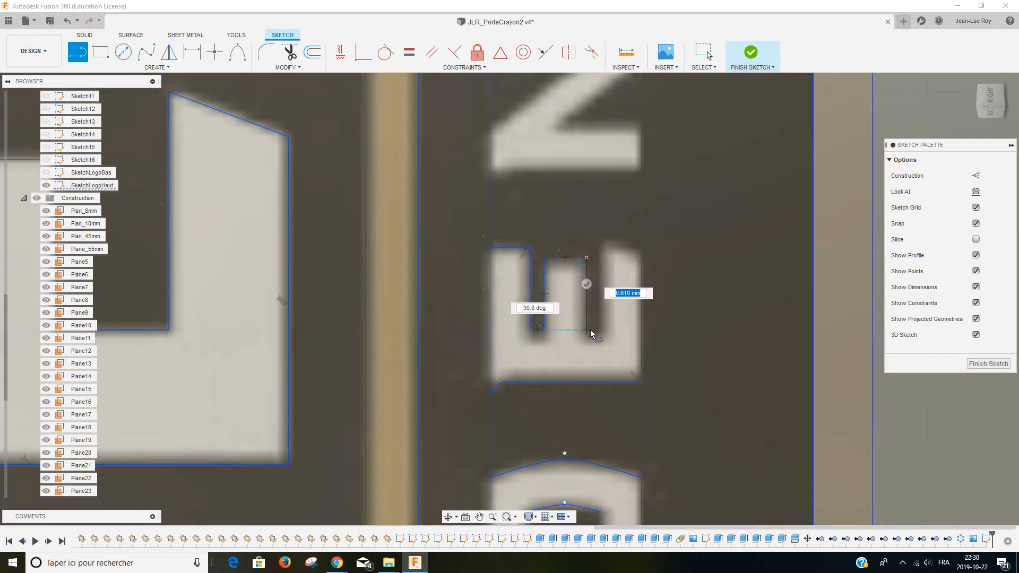
left_click(590, 330)
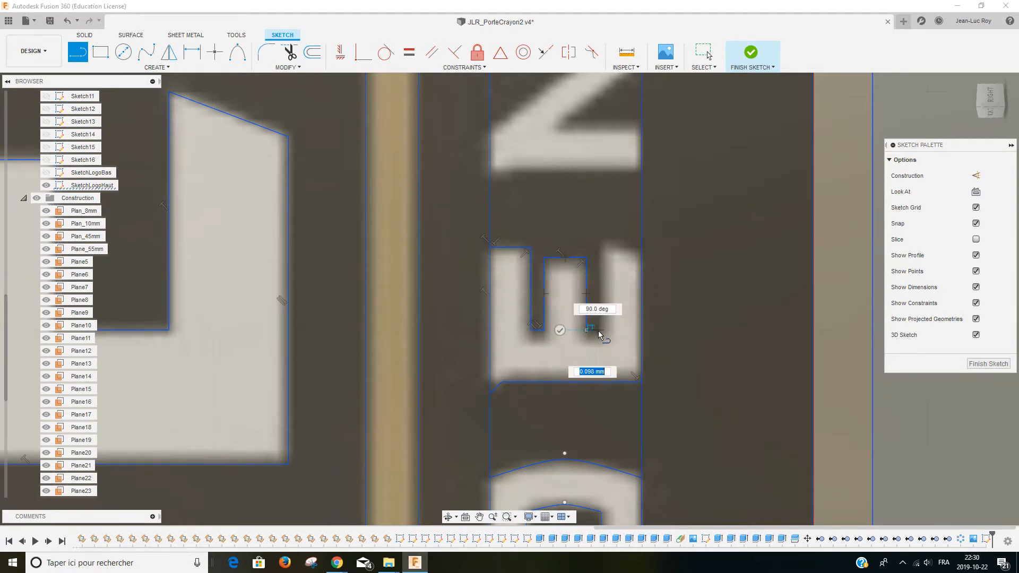
left_click(600, 330)
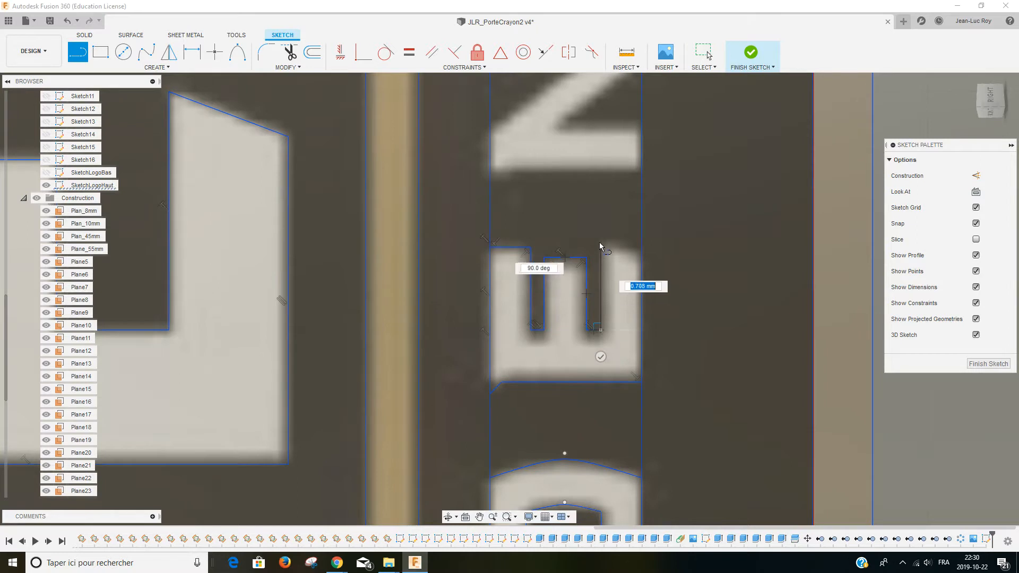
left_click(600, 240)
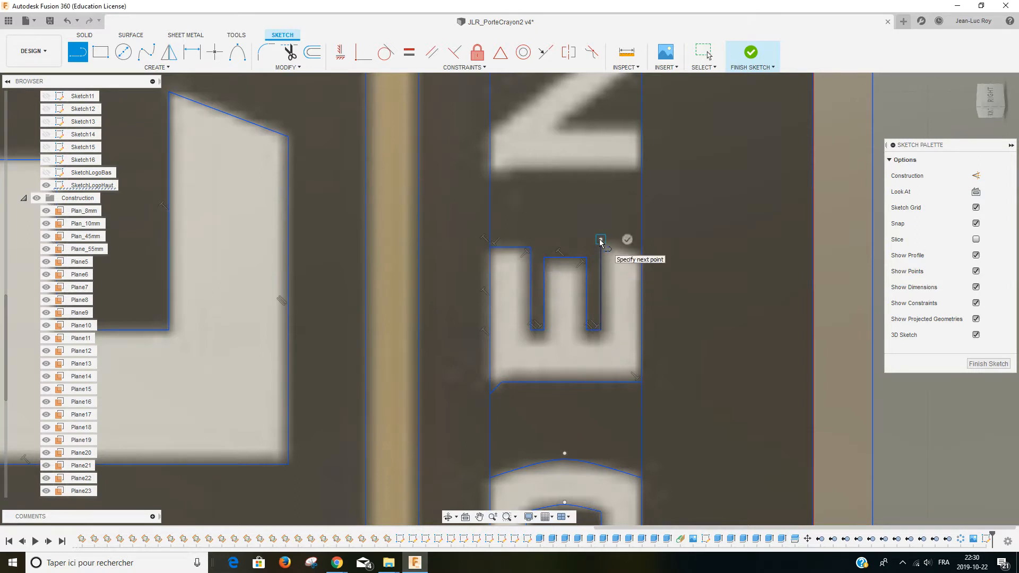
key("Escape")
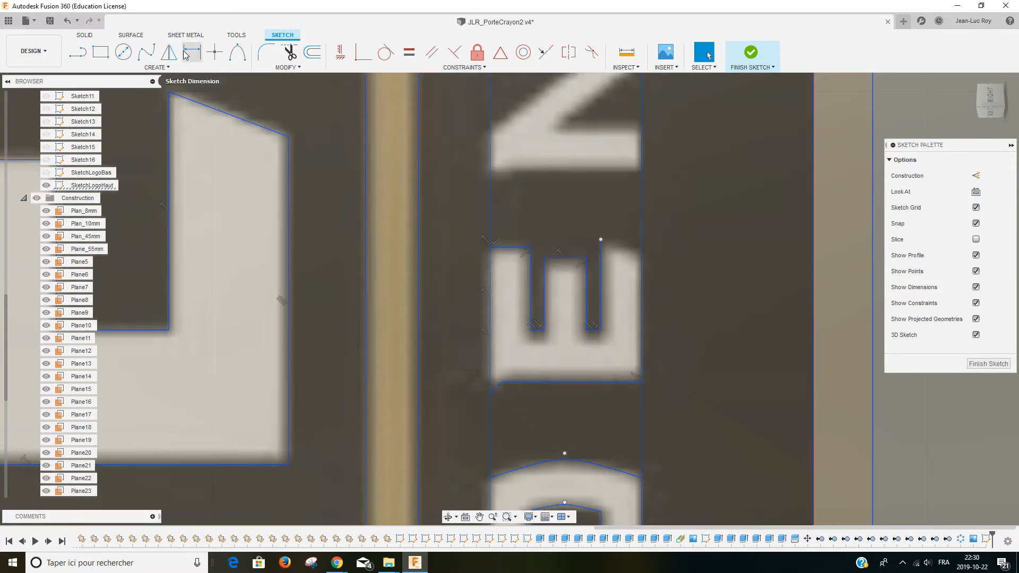
Close the end of the E's outer arm with a conic curve of rho 0.75 meeting the long lettering line
left_click(247, 68)
left_click(238, 52)
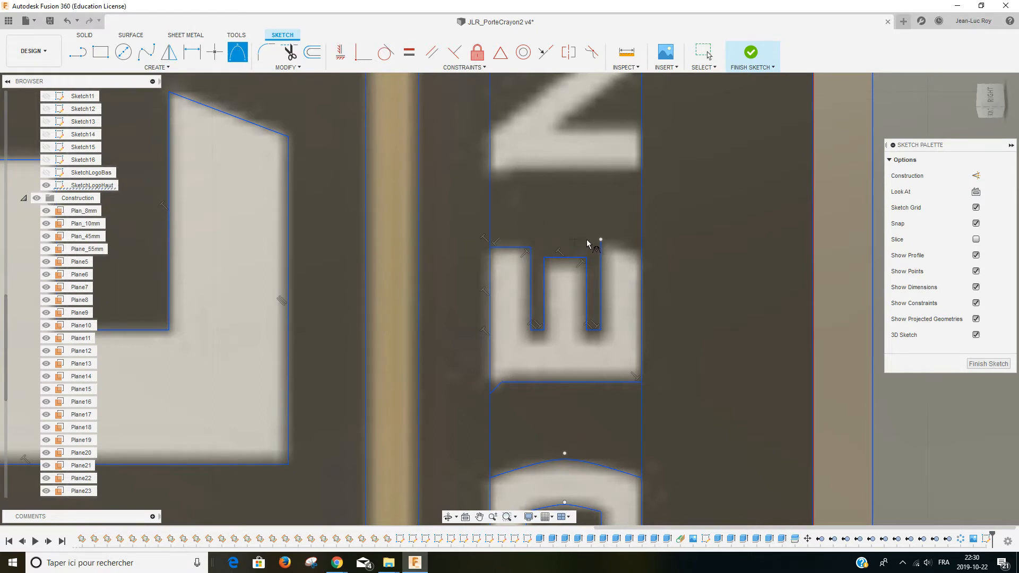
left_click(642, 254)
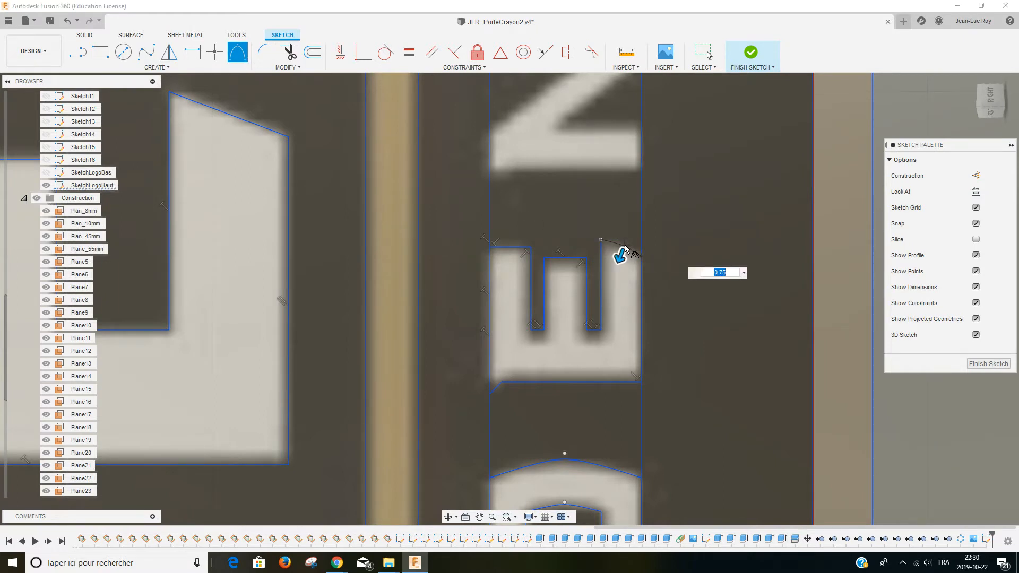
left_click(624, 247)
key("Escape")
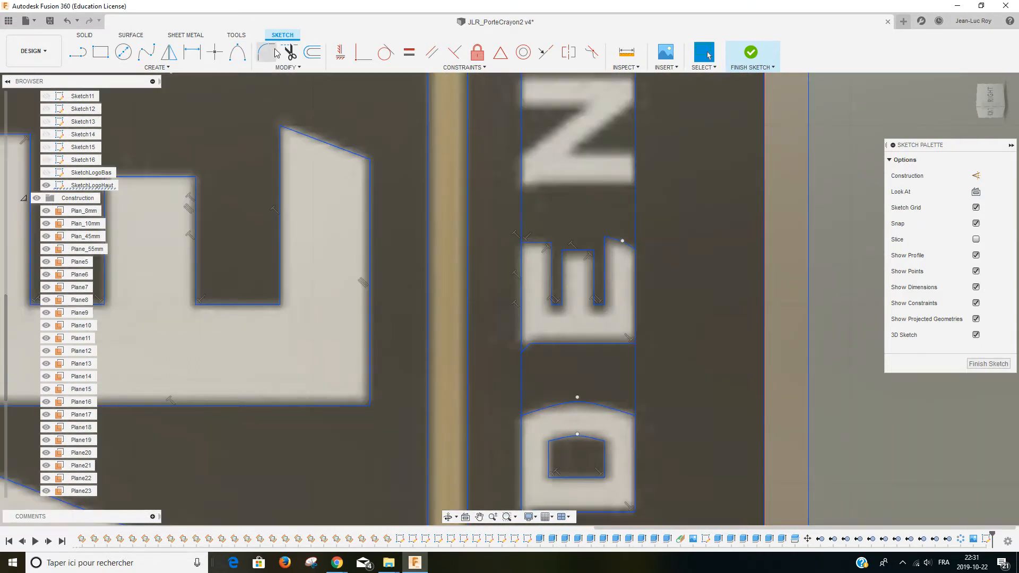
Trim the two long lettering lines in the gap between the D and the E
left_click(287, 67)
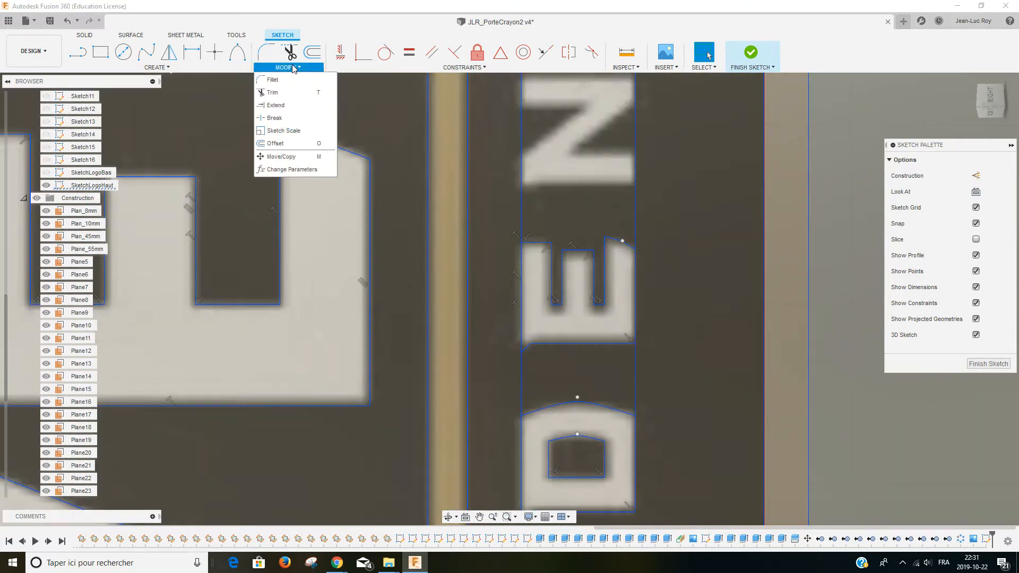
left_click(276, 85)
left_click(522, 368)
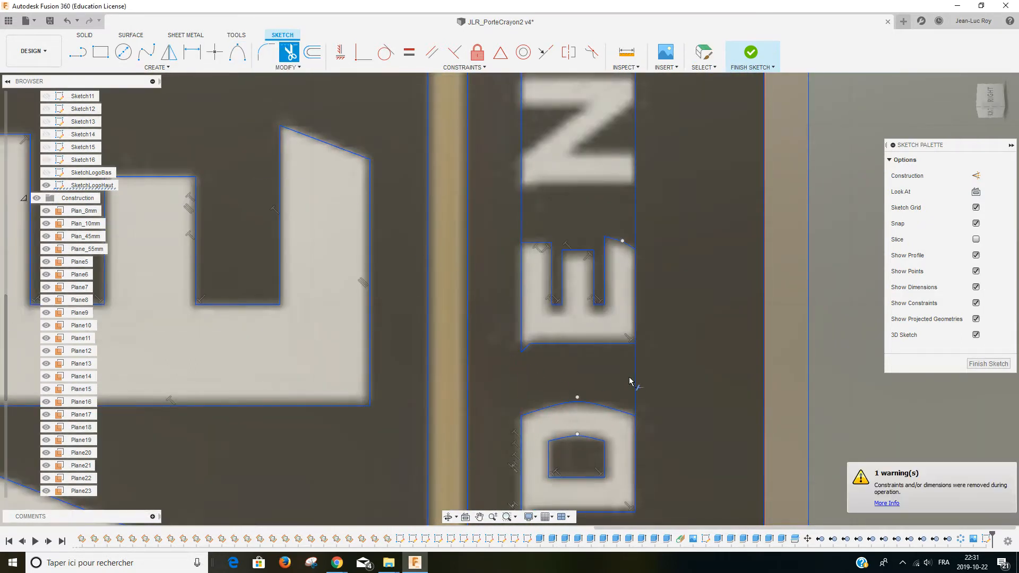
key("Escape")
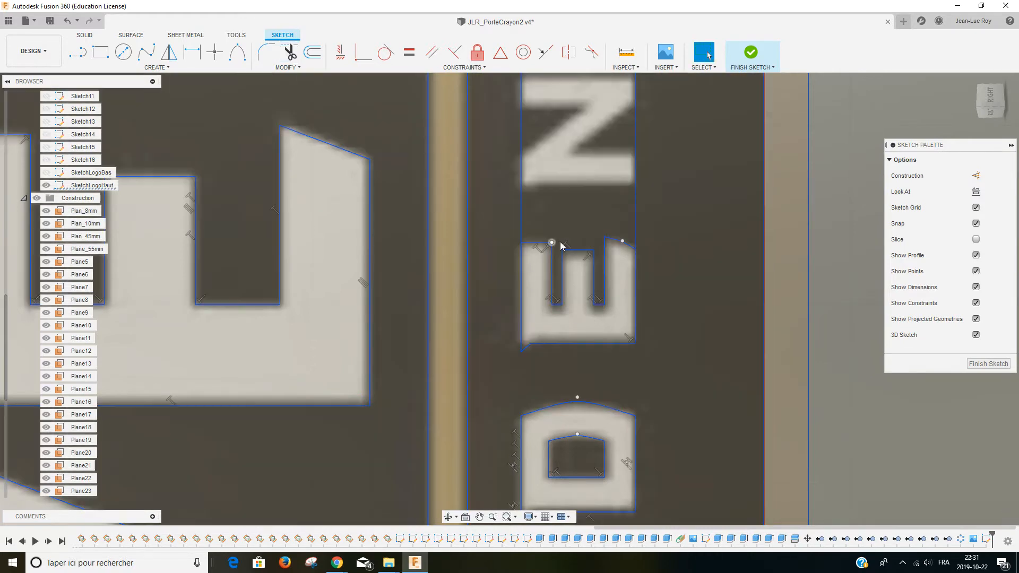
Draw the N's edge facing the E between the long lettering lines, with a short slanted corner on the VEGAS side
scroll(635, 323, "down", 3)
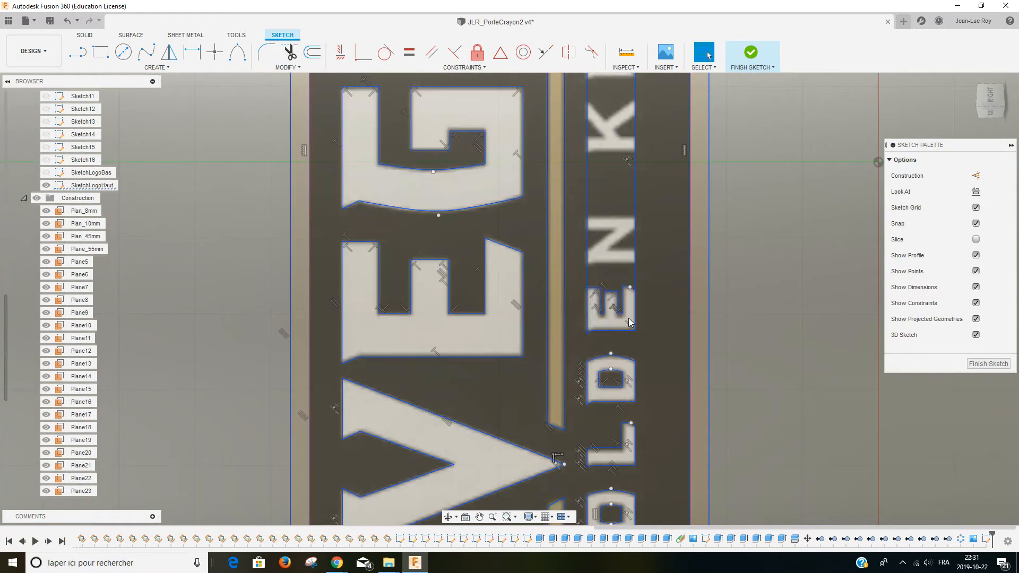
scroll(613, 302, "up", 3)
left_click(78, 58)
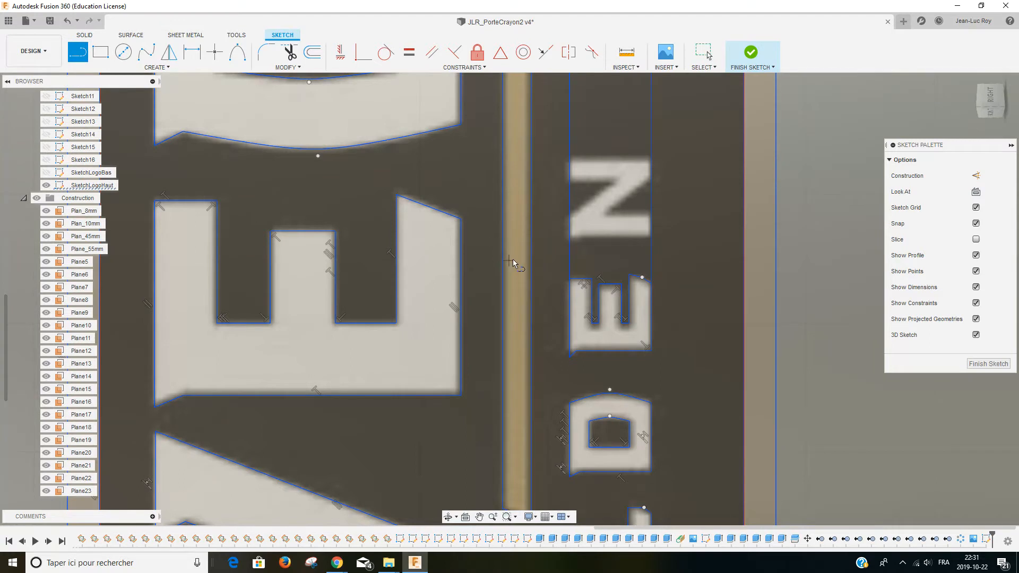
scroll(582, 241, "up", 3)
left_click(581, 240)
left_click(593, 234)
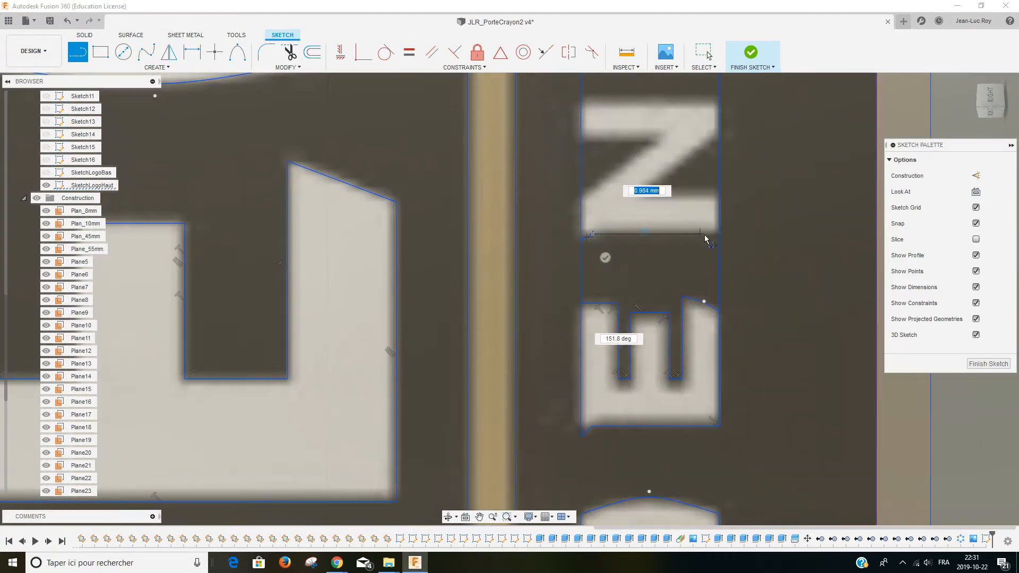
left_click(717, 238)
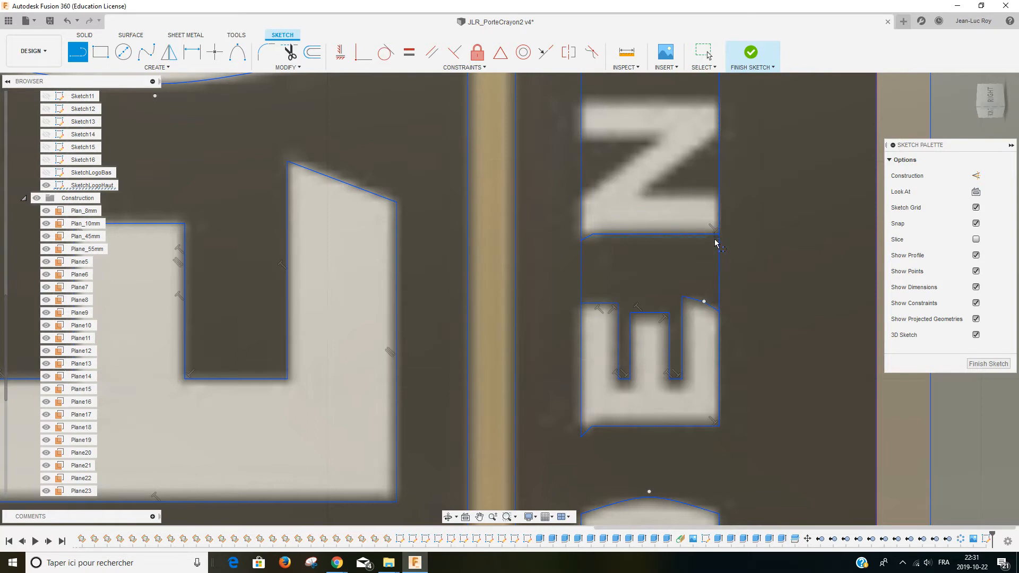
key("Escape")
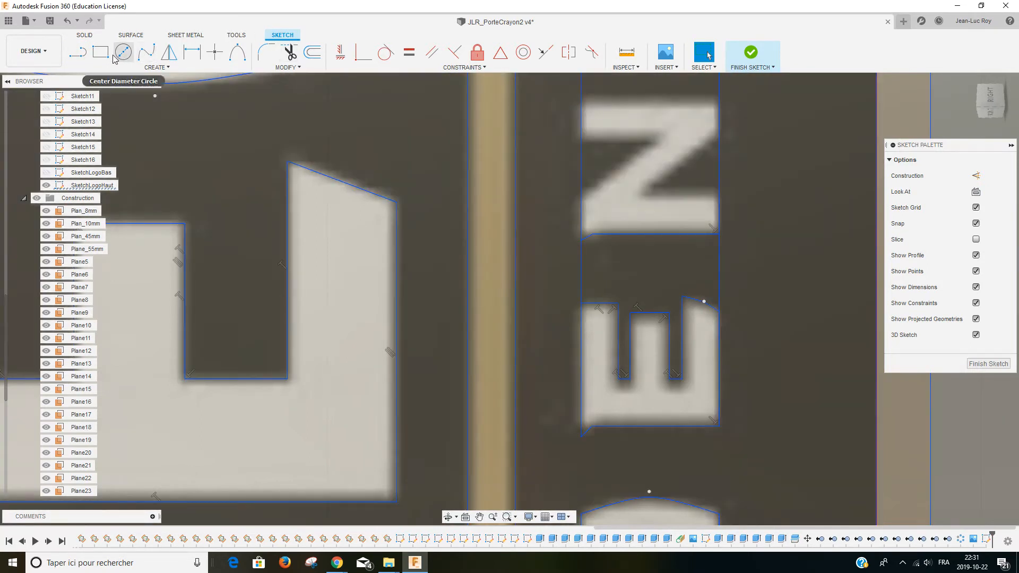
Trace the N's triangular notch on the VEGAS side with a diagonal and a straight line back to the long lettering line
left_click(81, 55)
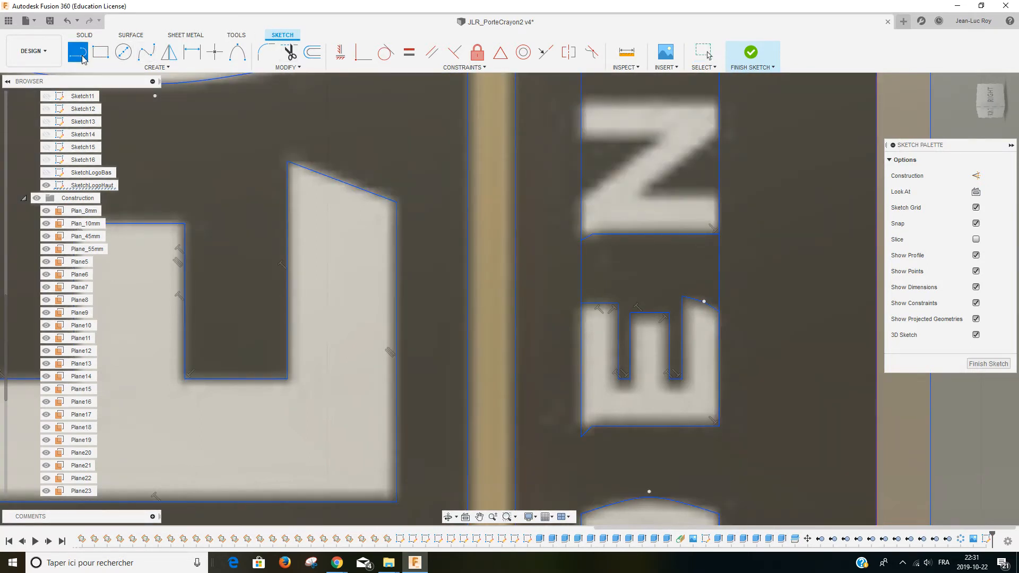
left_click(581, 195)
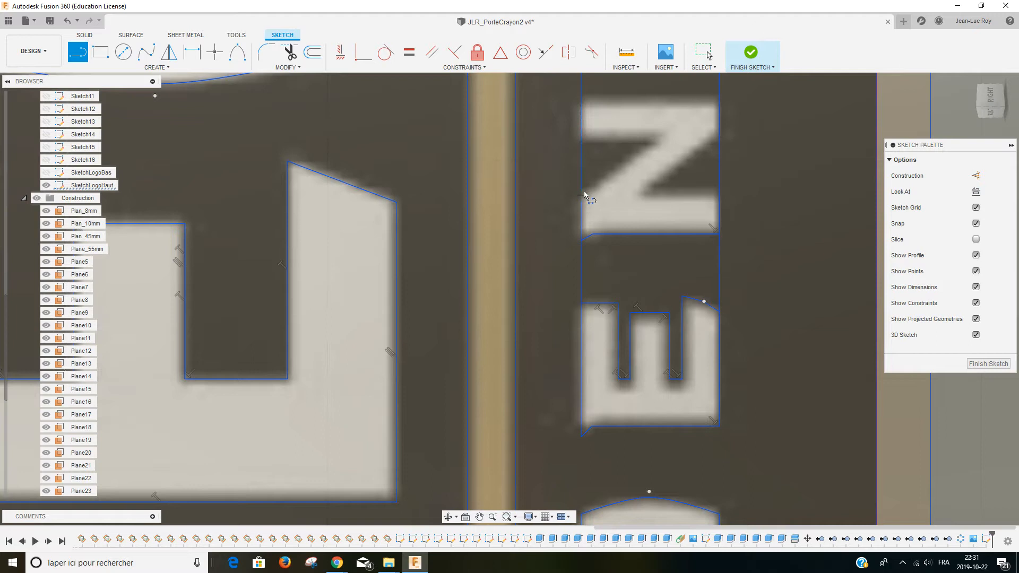
left_click(653, 142)
left_click(580, 143)
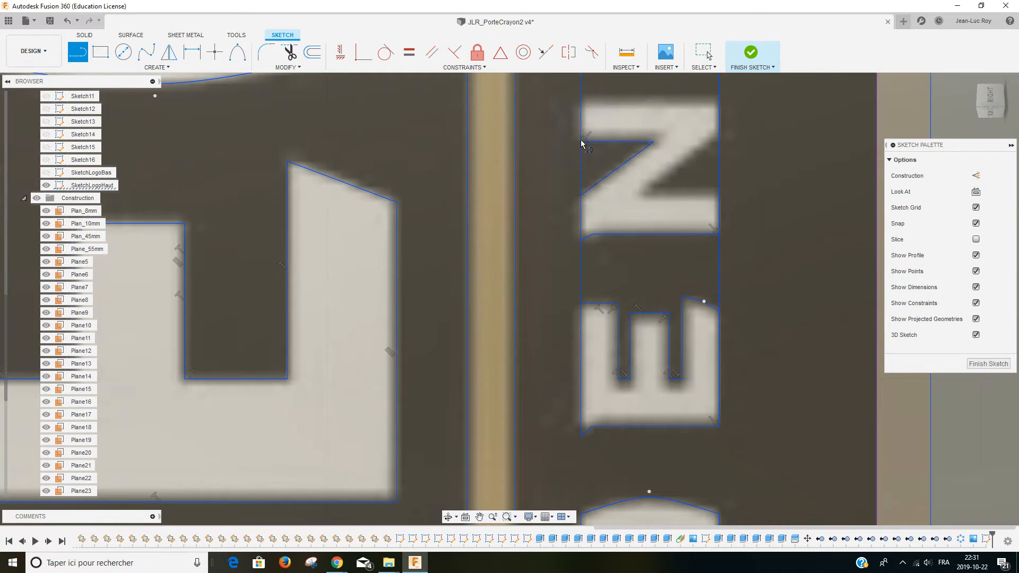
key("Escape")
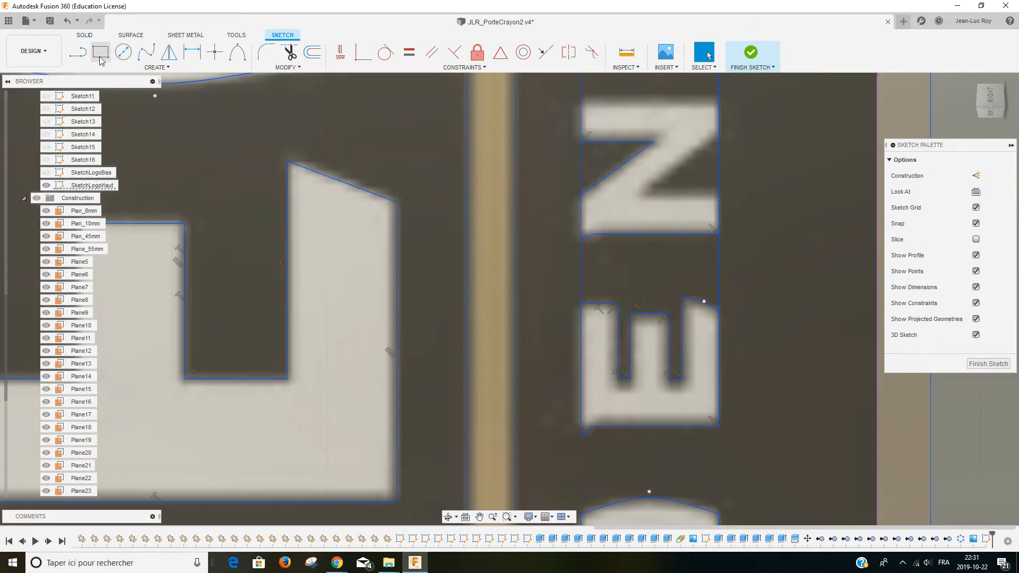
Trace the N's opposite triangular notch with a straight side about 0.63 mm long and a diagonal about 0.81 mm long
left_click(81, 57)
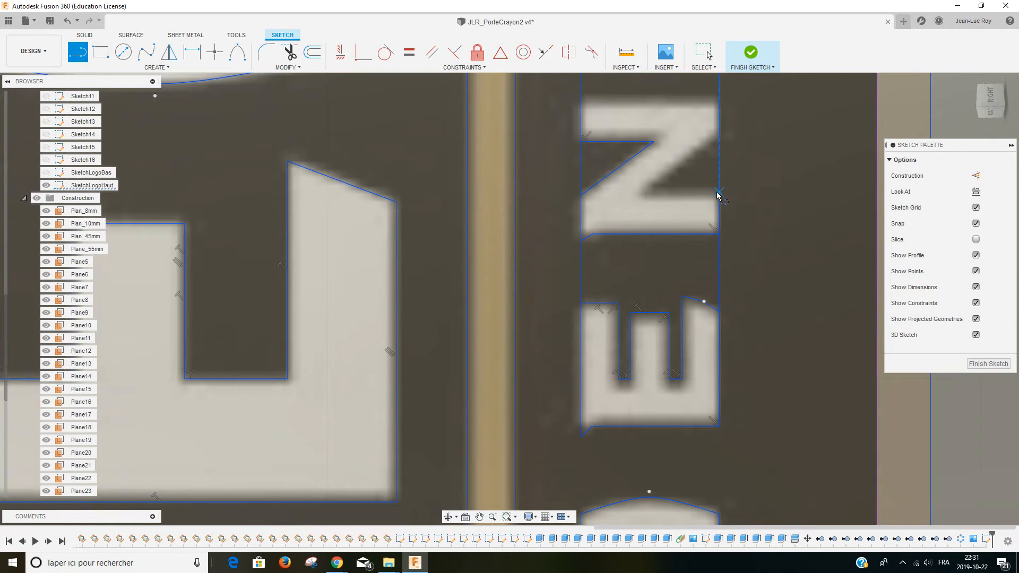
left_click(698, 190)
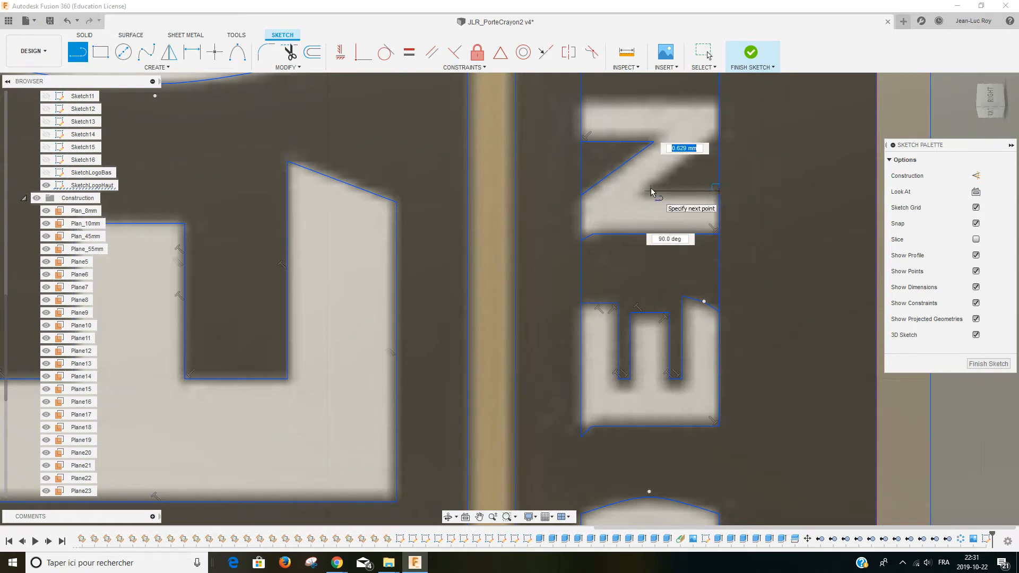
left_click(651, 190)
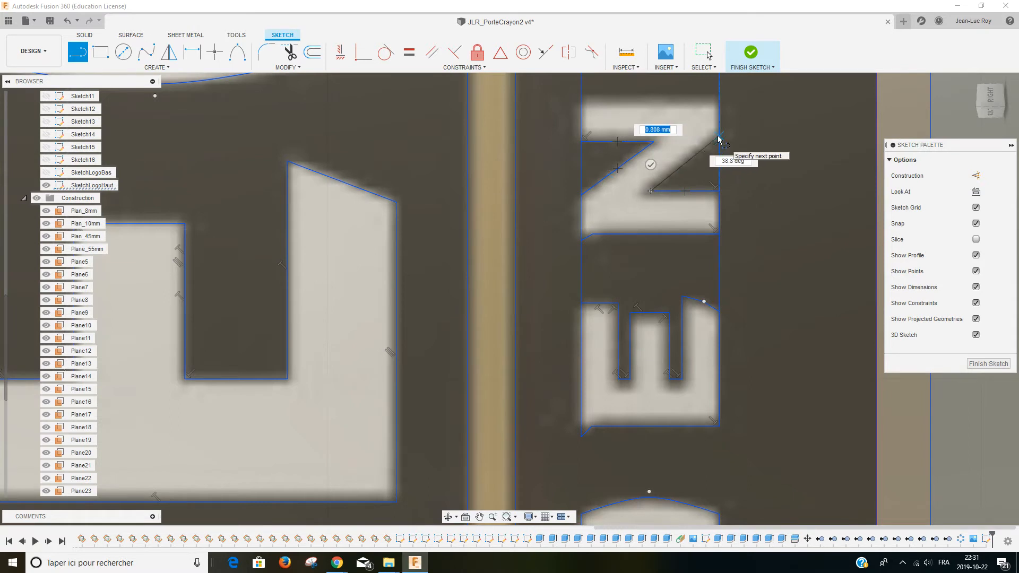
left_click(718, 138)
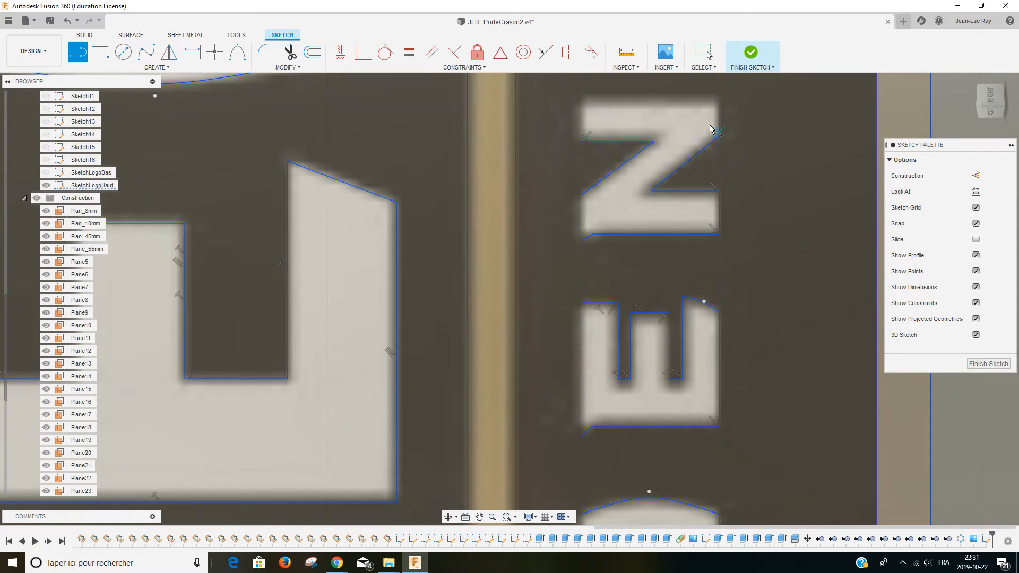
Draw the N's far edge, on the side facing the K, as a straight line between the two long lettering lines
left_click(580, 96)
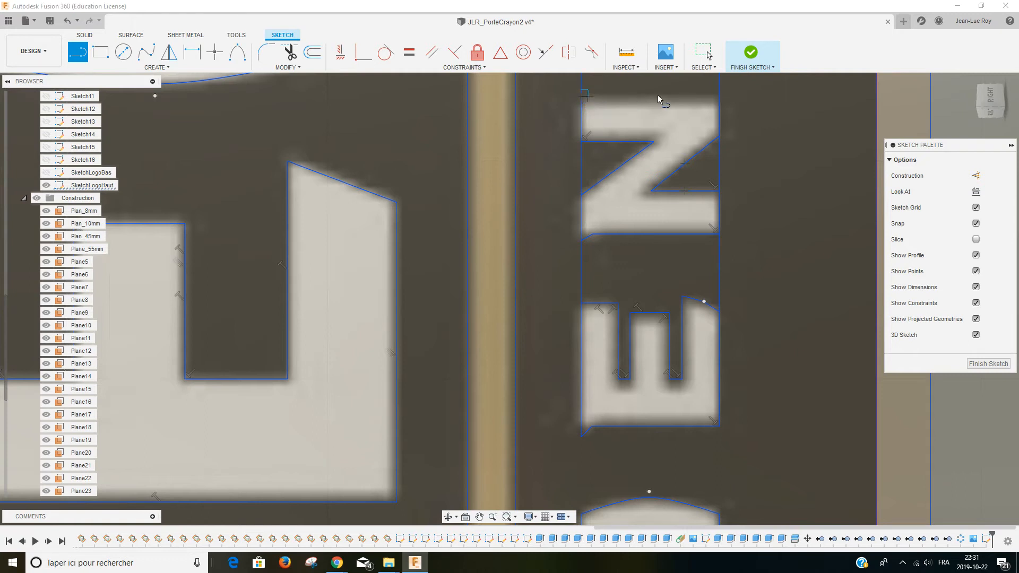
left_click(720, 97)
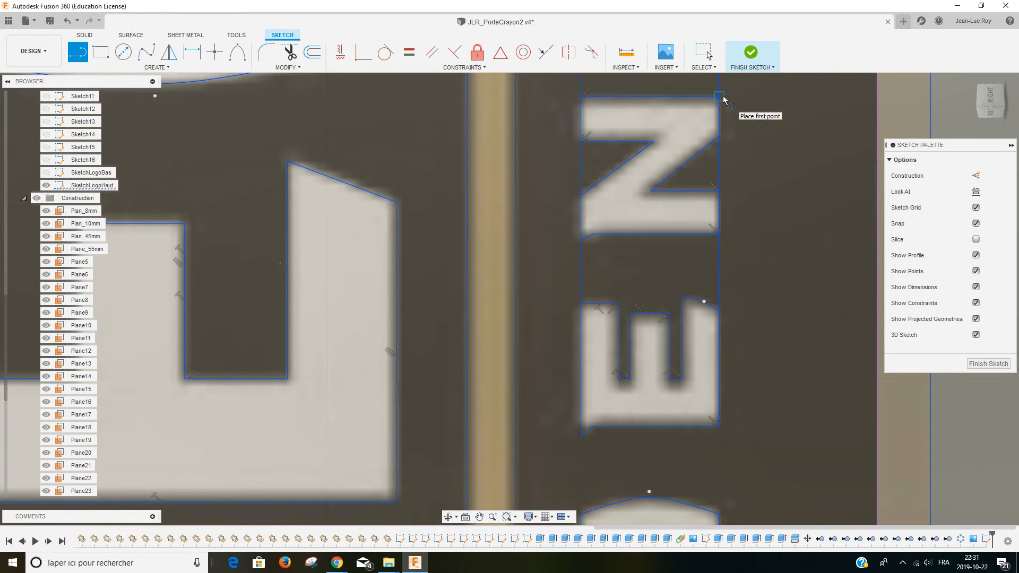
key("Escape")
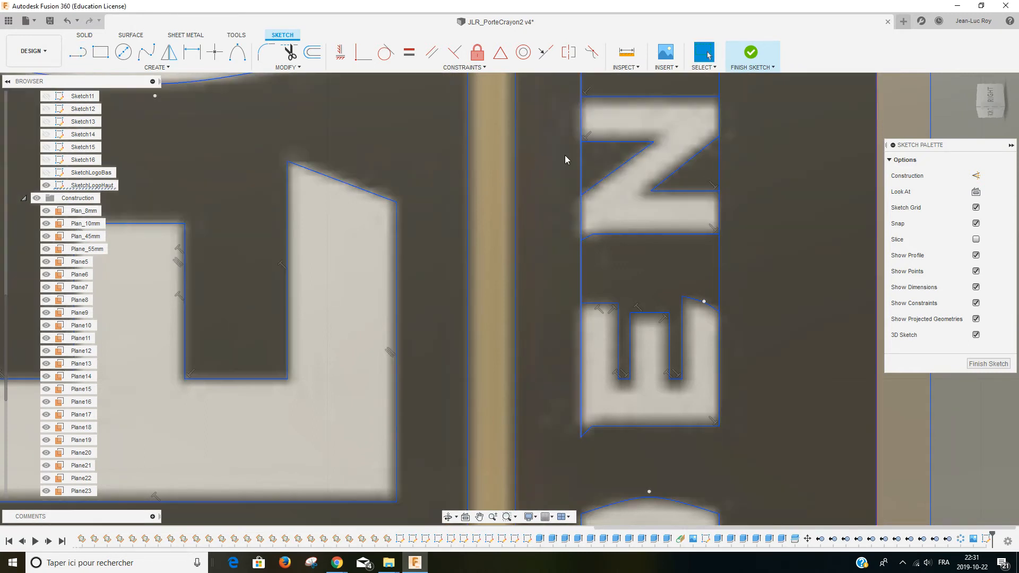
Trim the two long lettering lines in the gap between the E and the N, and across the N's notch opposite VEGAS
left_click(293, 67)
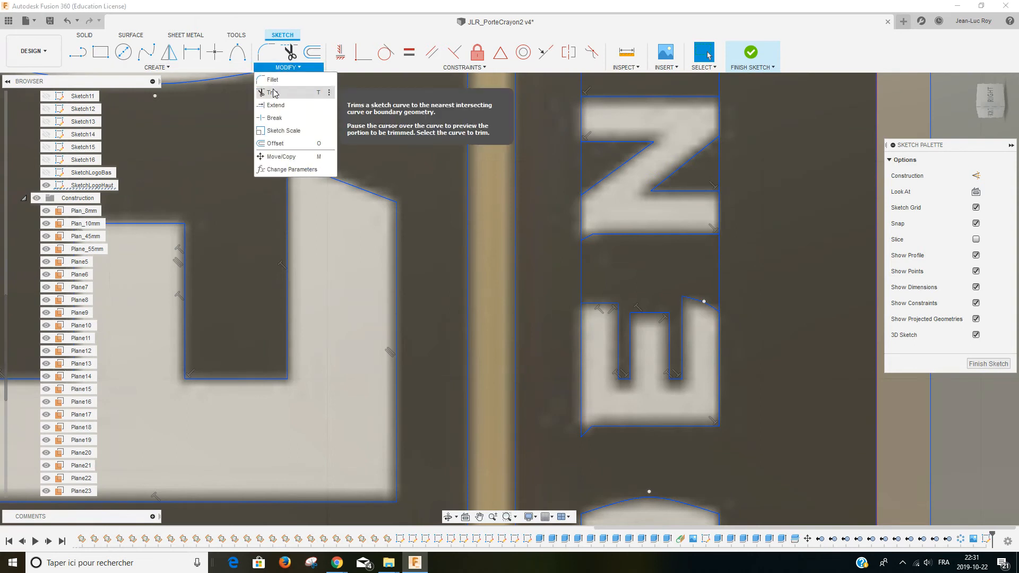
left_click(270, 88)
left_click(582, 264)
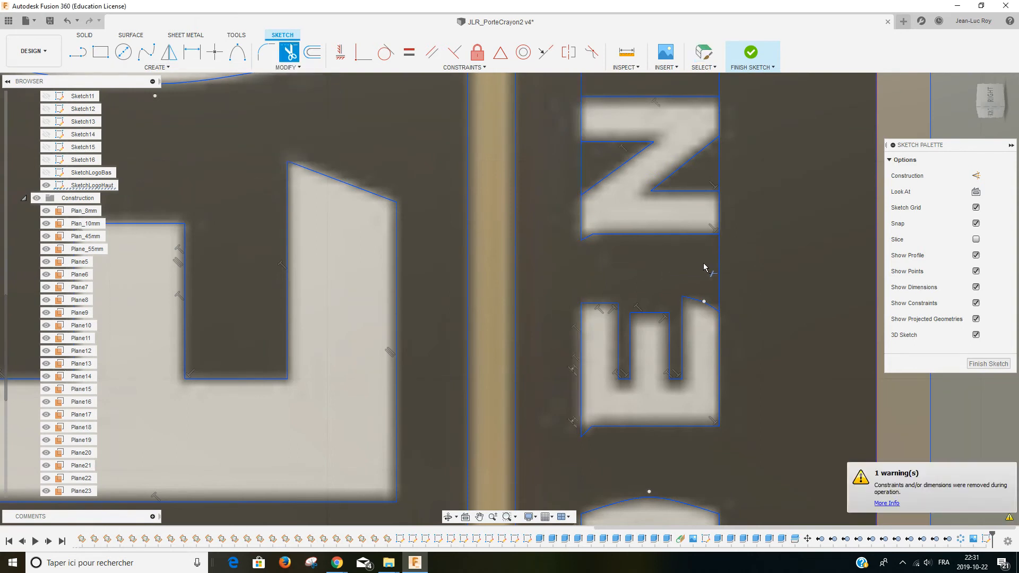
left_click(720, 269)
left_click(719, 177)
Save the design as a new version with the version description JLR_PorteCrayon2
scroll(711, 187, "down", 2)
scroll(710, 186, "down", 7)
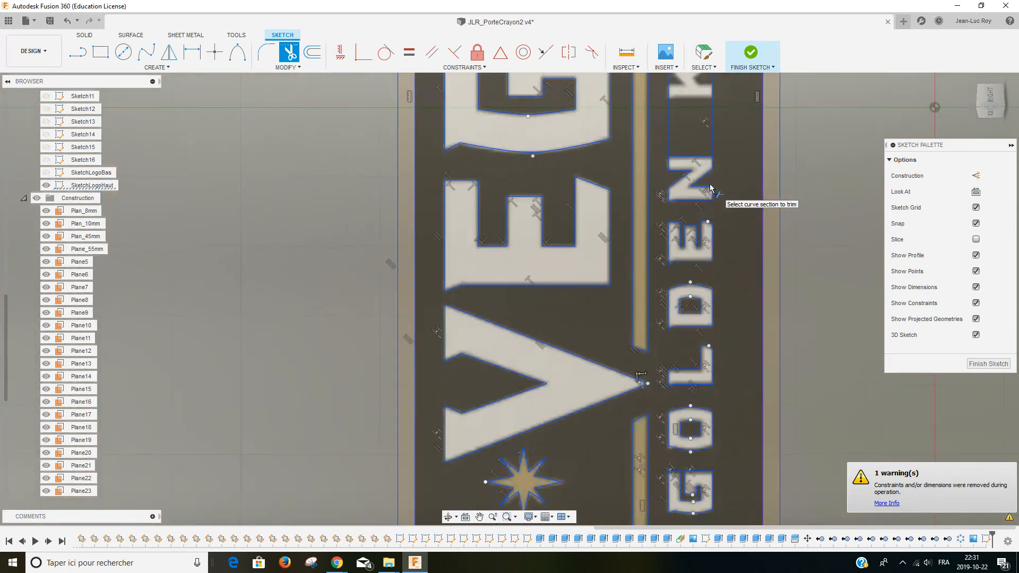
scroll(704, 137, "up", 3)
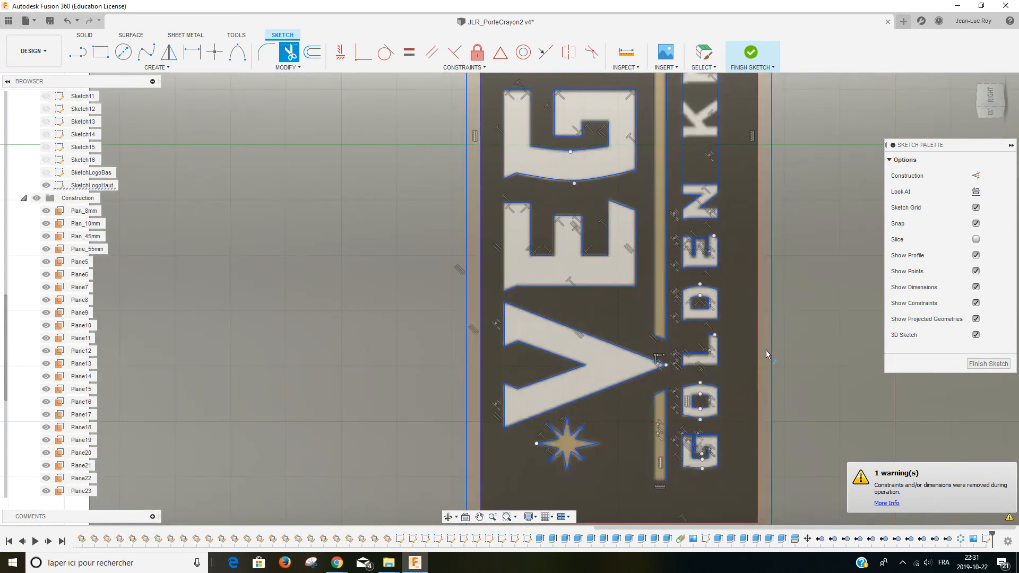
scroll(422, 90, "down", 1)
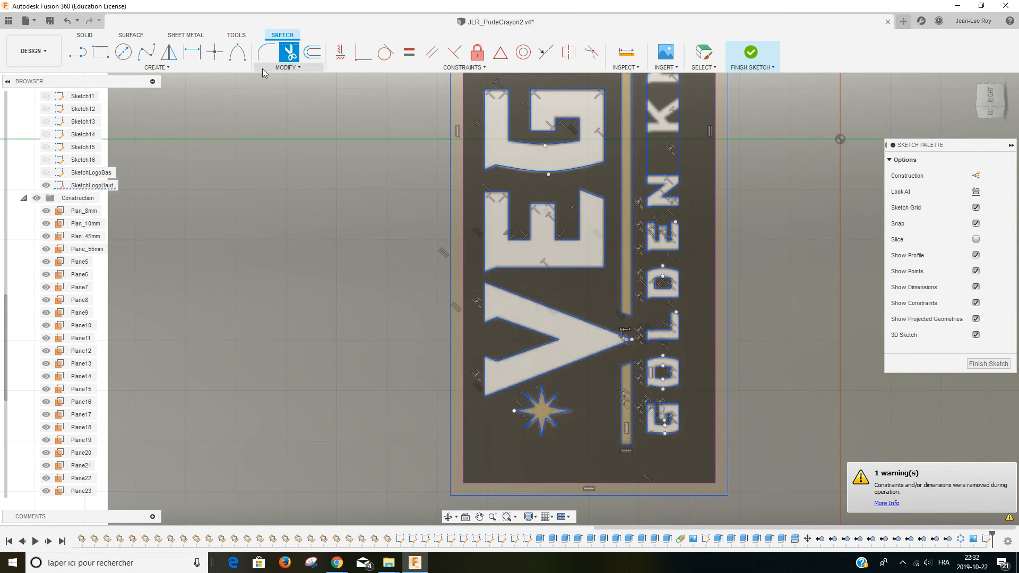
left_click(51, 22)
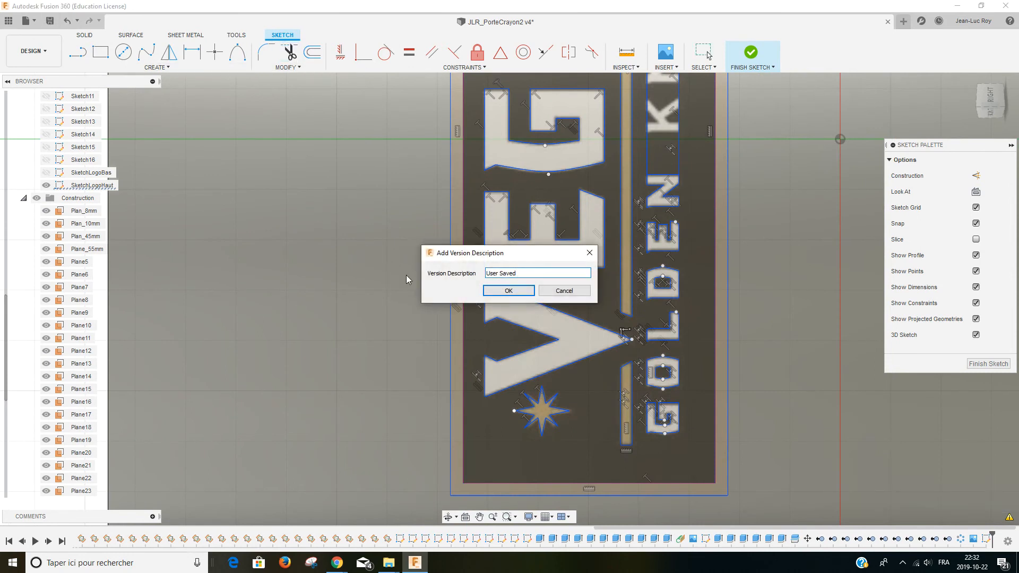
left_click_drag(524, 273, 450, 275)
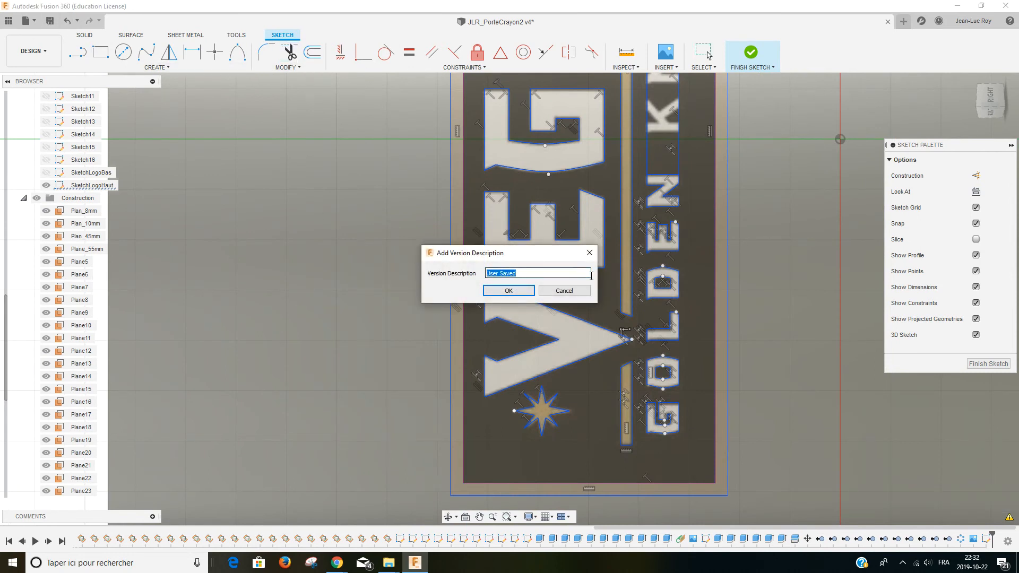
type("JLR_PorteCrayon2")
key("Return")
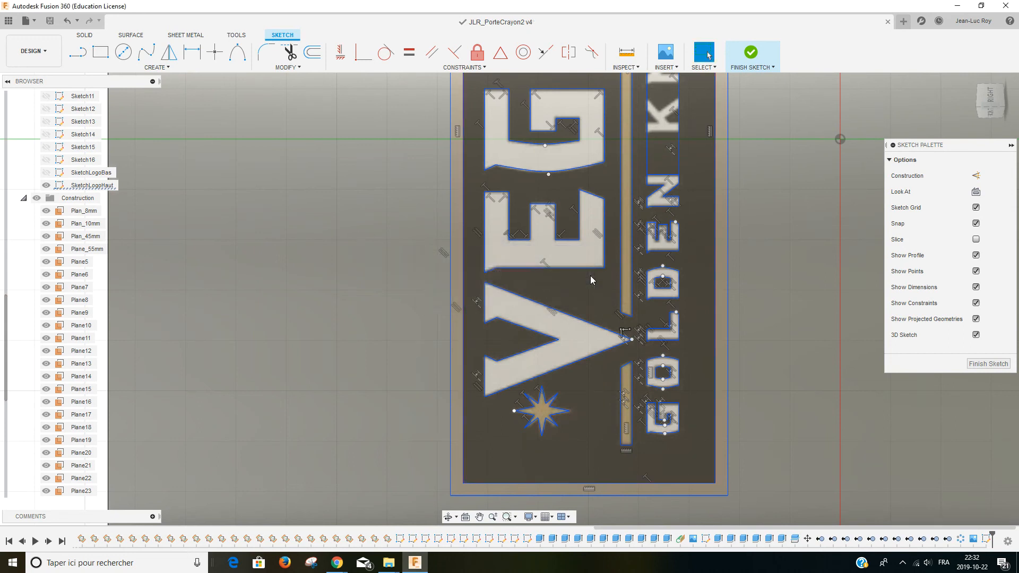